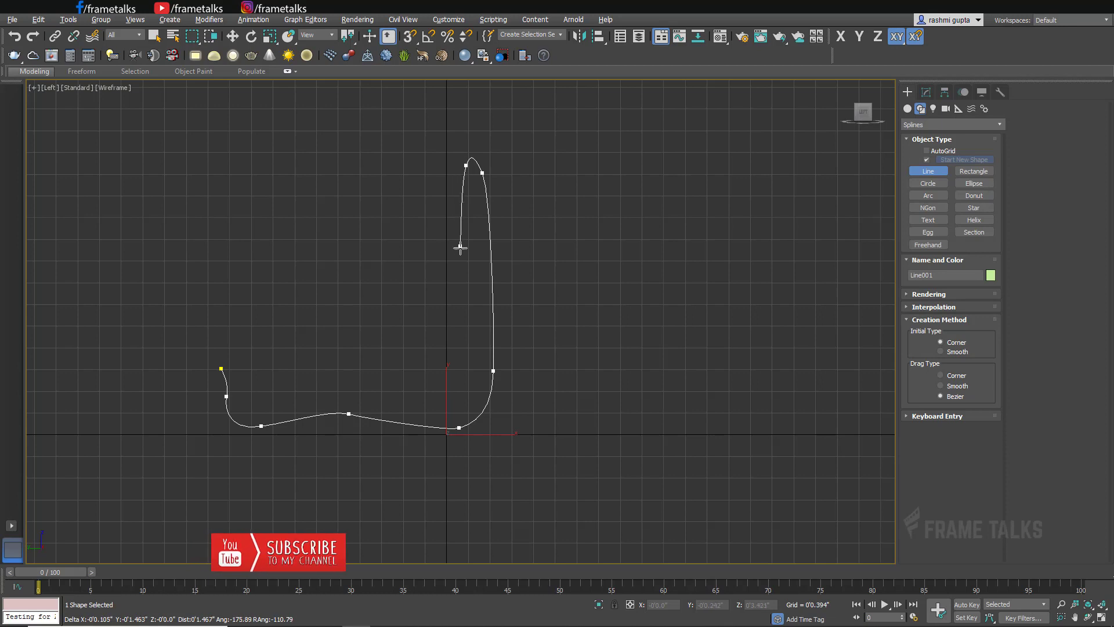
- Complete the L-shaped seat profile with points along the backrest's front and seat's top edge, closing the spline at its start point
{"action": "left_click", "coordinate": [459, 166]}
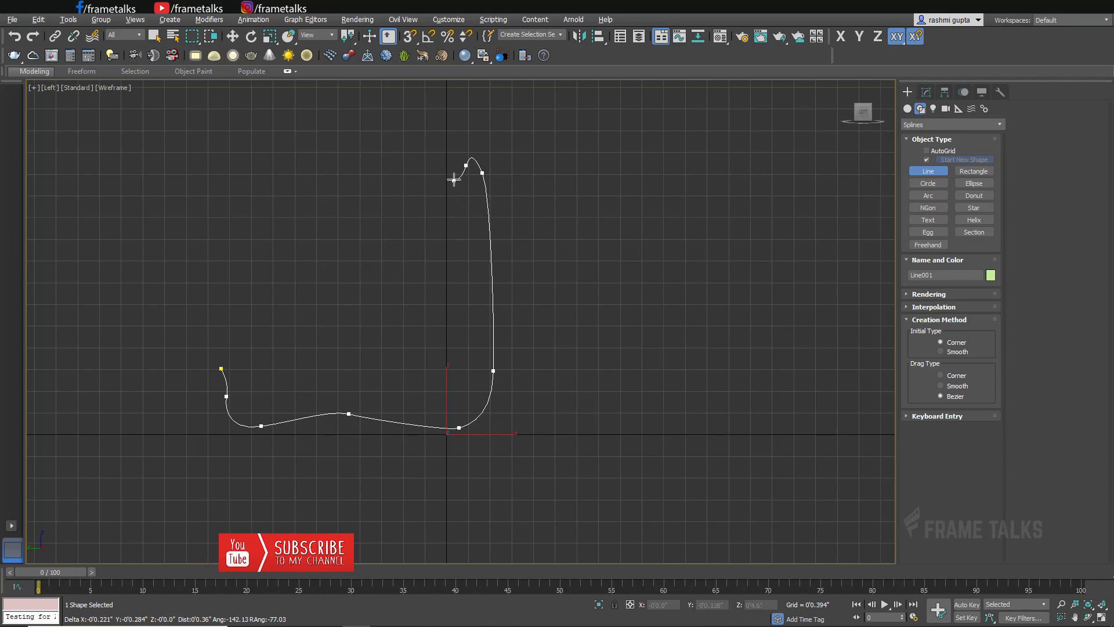
{"action": "left_click", "coordinate": [433, 329]}
{"action": "left_click", "coordinate": [335, 322]}
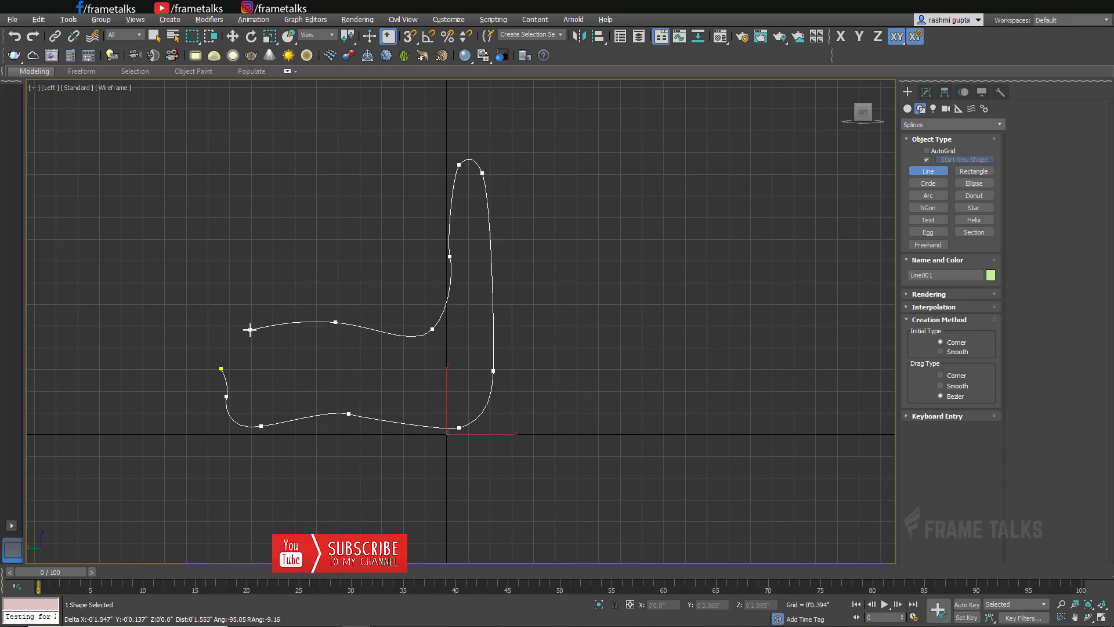
{"action": "left_click", "coordinate": [221, 368]}
{"action": "key", "text": "Return"}
- Move the spline's start vertex at the seat's front inward and convert it to a Smooth vertex
{"action": "key", "text": "w"}
{"action": "middle_click_drag", "start_coordinate": [407, 366], "coordinate": [480, 395]}
{"action": "left_click", "coordinate": [926, 92]}
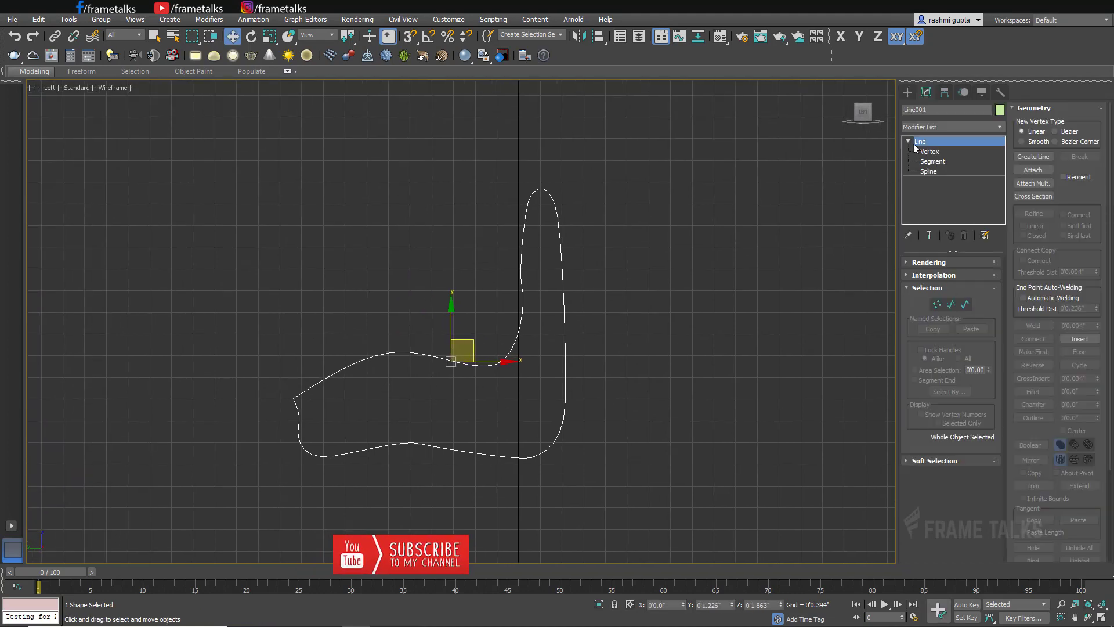
{"action": "left_click", "coordinate": [930, 151]}
{"action": "left_click", "coordinate": [407, 352]}
{"action": "left_click", "coordinate": [299, 398]}
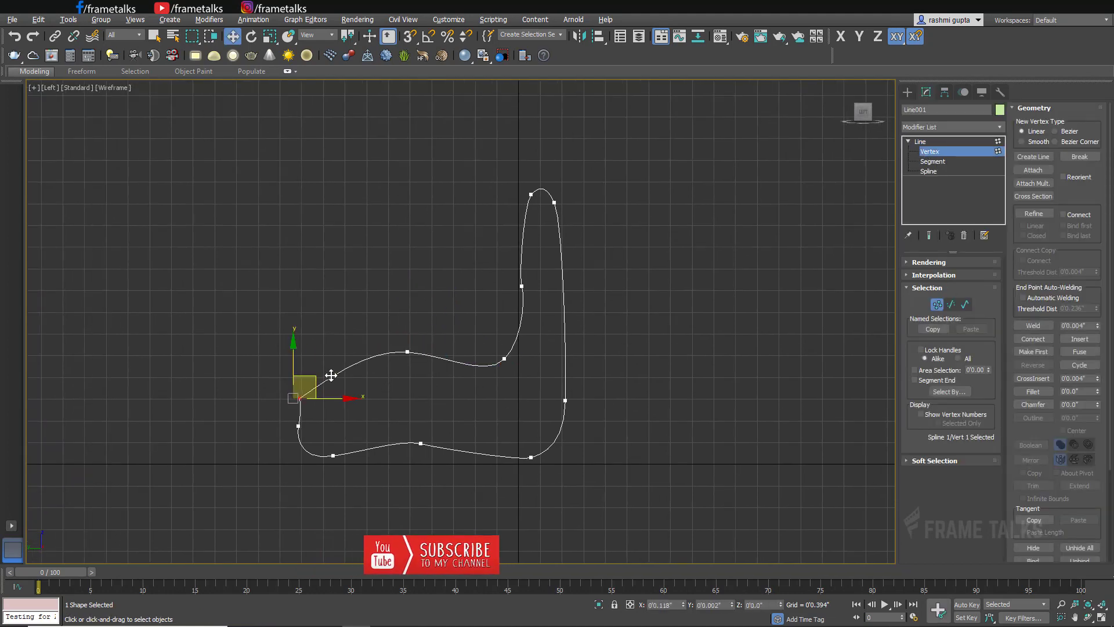
{"action": "left_click_drag", "start_coordinate": [310, 379], "coordinate": [330, 375]}
{"action": "right_click", "coordinate": [328, 375]}
{"action": "left_click", "coordinate": [316, 314]}
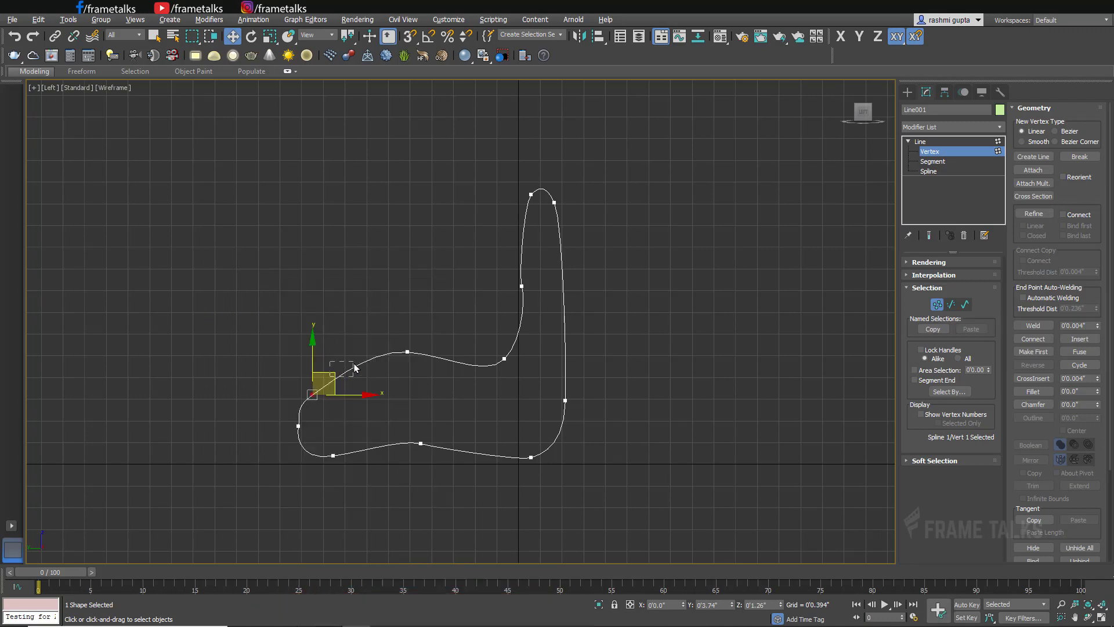
- Lower the middle vertex of the seat's top edge and raise the front top vertex
{"action": "left_click", "coordinate": [408, 352]}
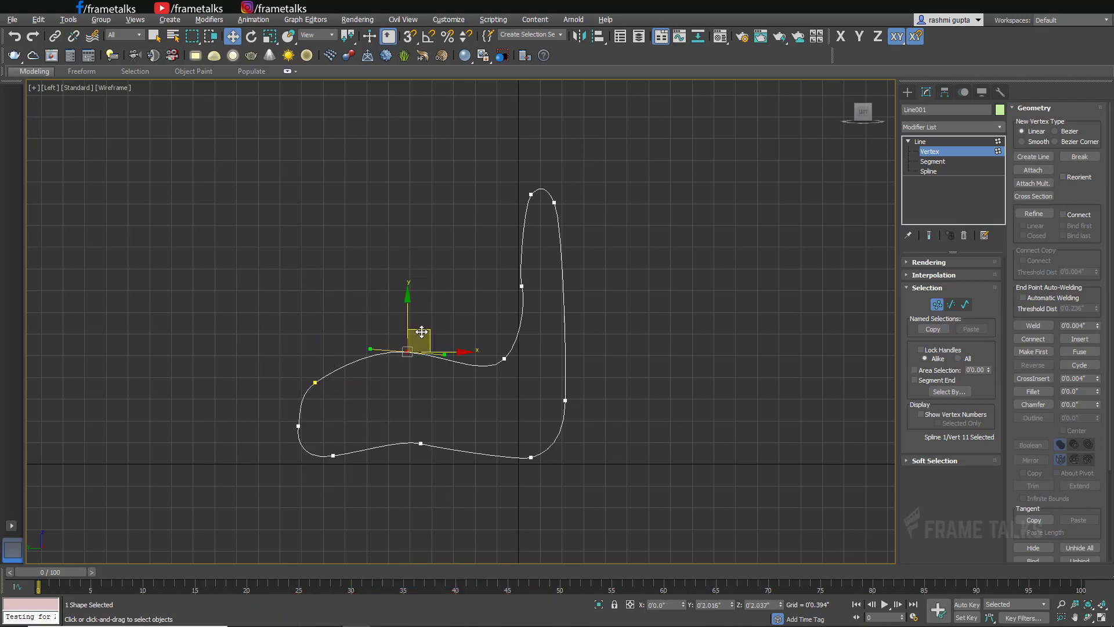
{"action": "left_click_drag", "start_coordinate": [423, 354], "coordinate": [422, 348]}
{"action": "left_click_drag", "start_coordinate": [377, 351], "coordinate": [309, 394]}
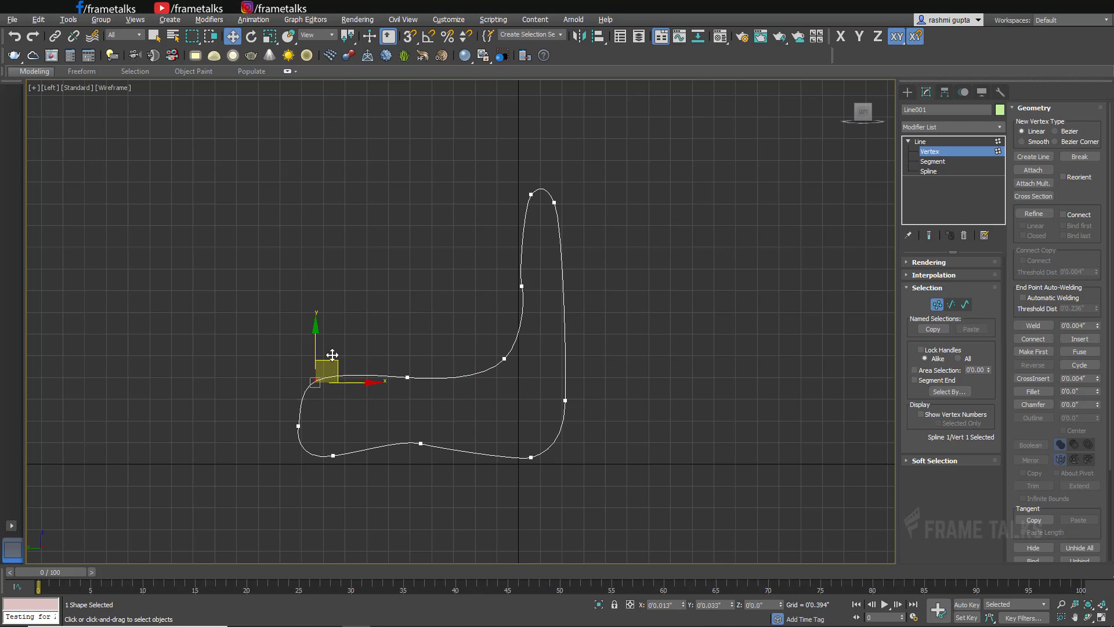
- Shift the foremost vertex of the seat slightly up and outward and convert it to Smooth
{"action": "left_click", "coordinate": [297, 426]}
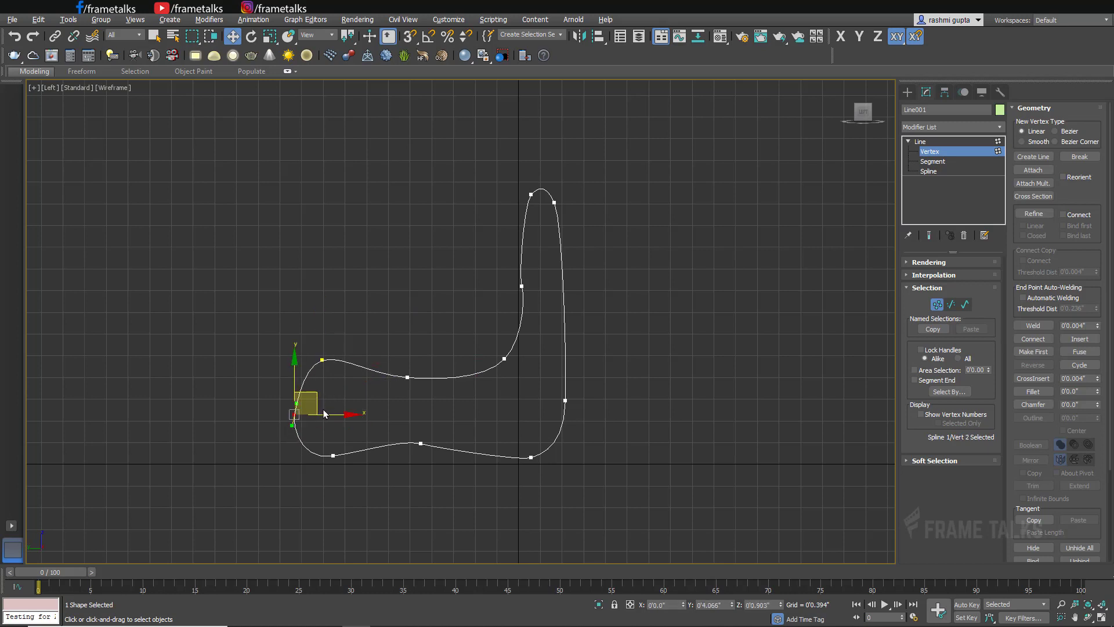
{"action": "right_click", "coordinate": [324, 391]}
{"action": "right_click", "coordinate": [341, 390]}
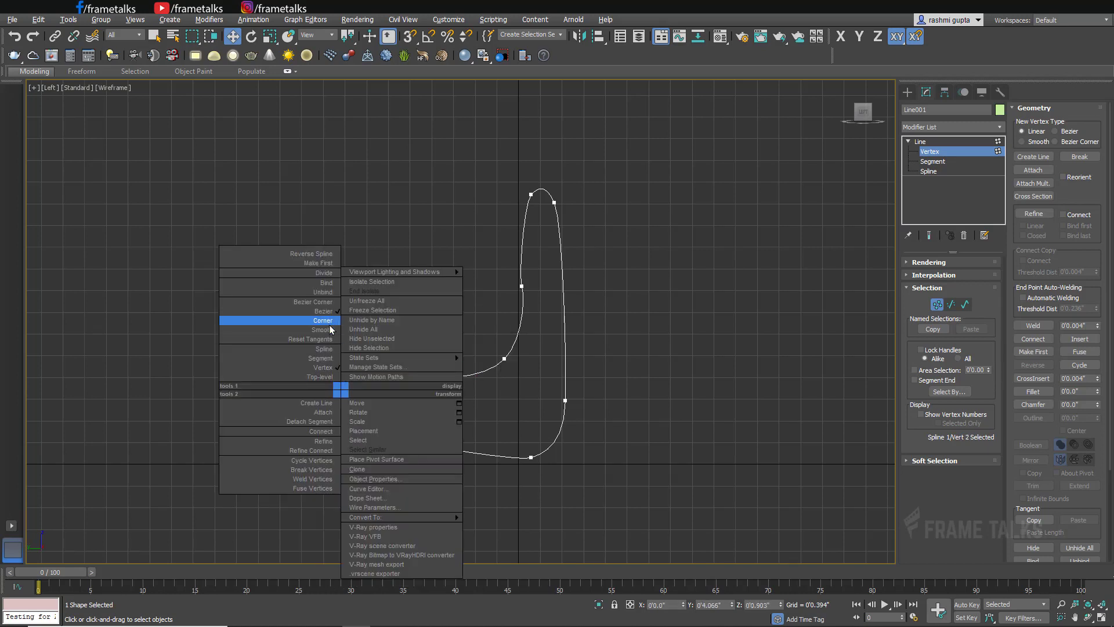
{"action": "left_click", "coordinate": [329, 326]}
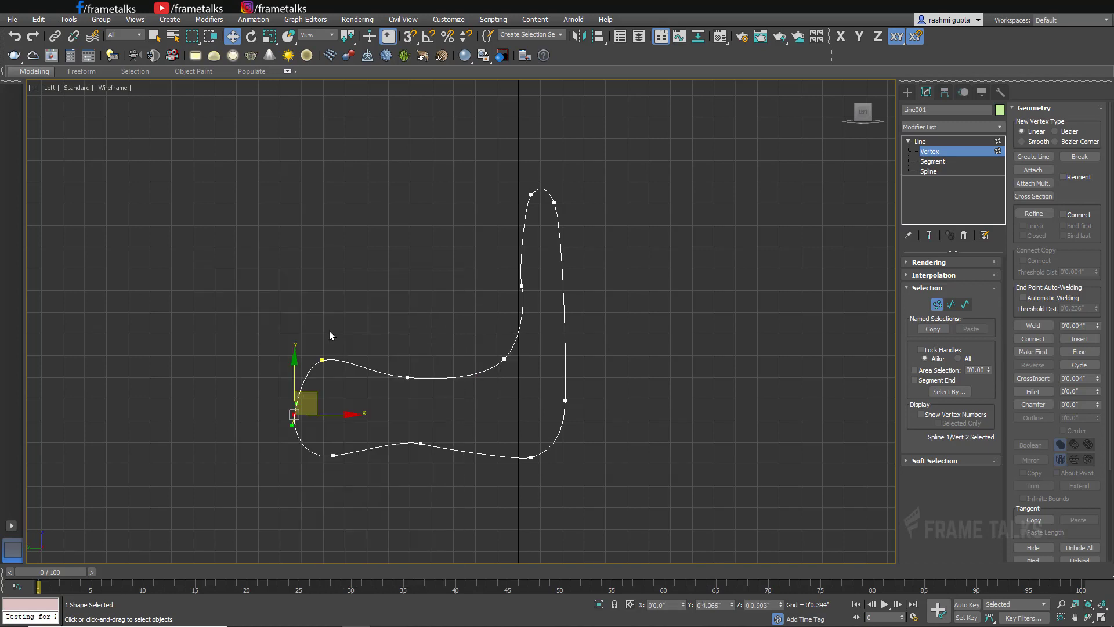
- Raise the vertices along the profile's bottom edge and delete the middle vertex on the backrest's front side
{"action": "left_click", "coordinate": [421, 444]}
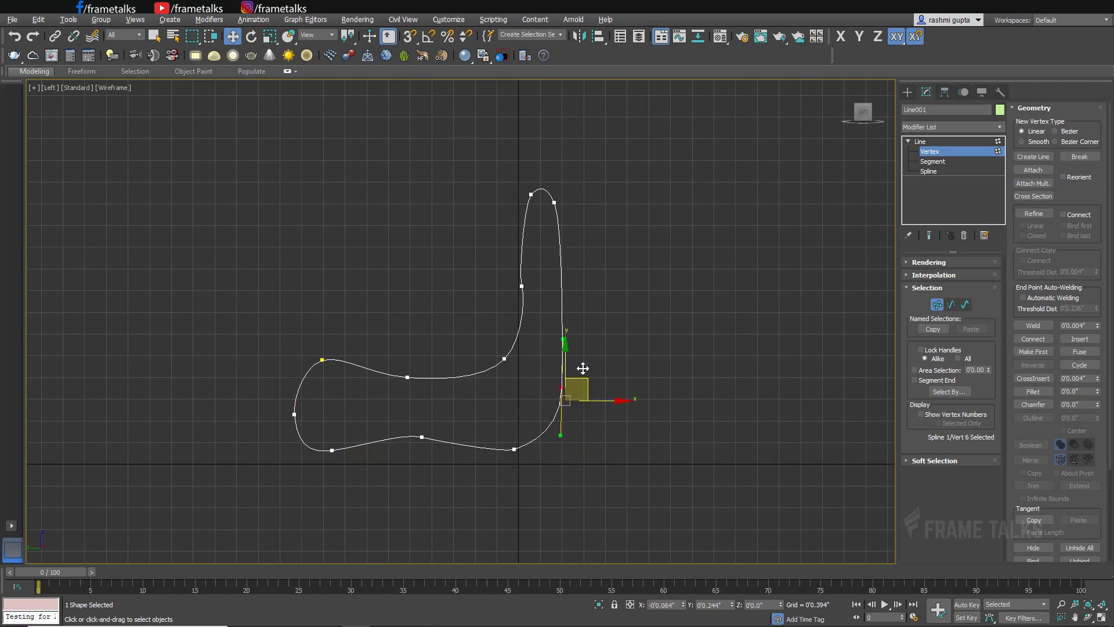
{"action": "left_click", "coordinate": [522, 287]}
- Convert the two vertices at the top of the backrest to Smooth
{"action": "left_click_drag", "start_coordinate": [544, 276], "coordinate": [544, 183]}
{"action": "right_click", "coordinate": [539, 197]}
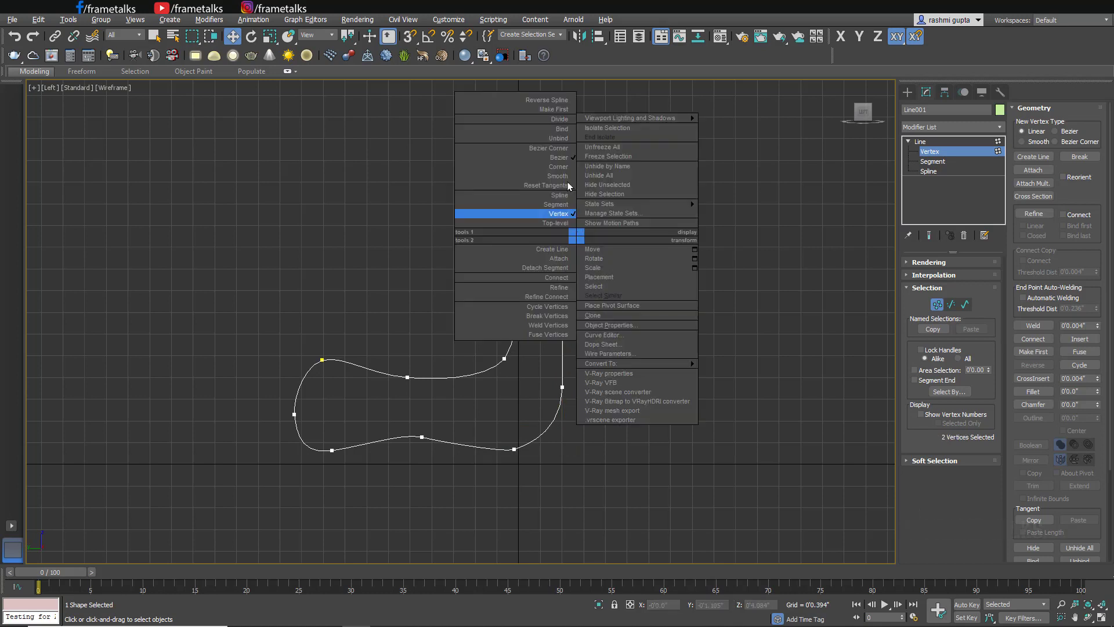
{"action": "left_click", "coordinate": [564, 182]}
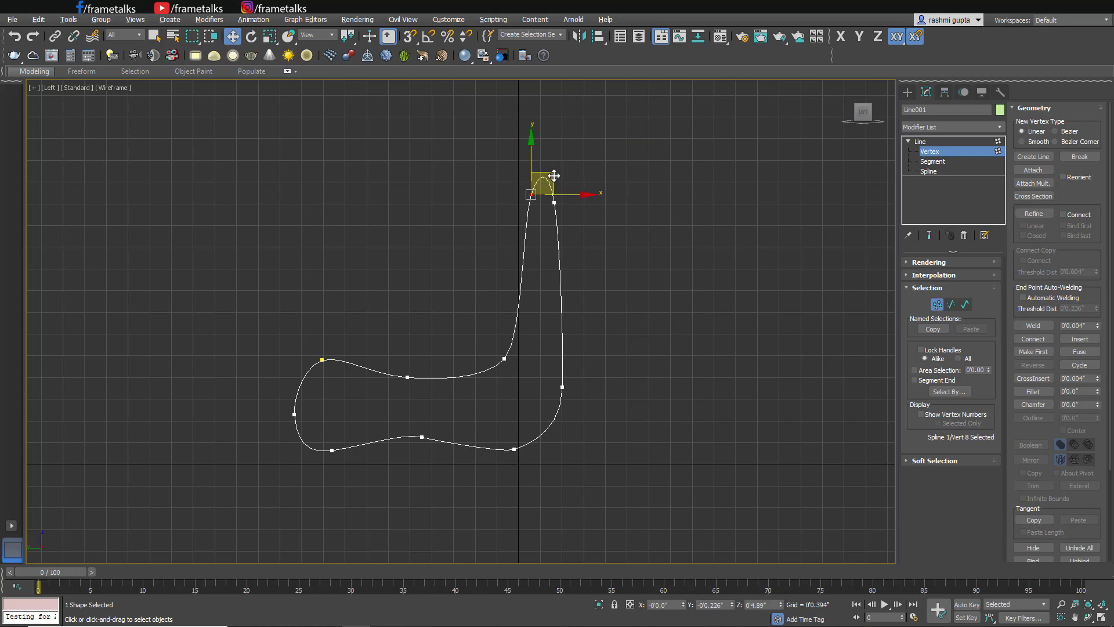
- Lower the two backrest top vertices and spread them apart to form a wider rounded top
{"action": "left_click", "coordinate": [554, 202]}
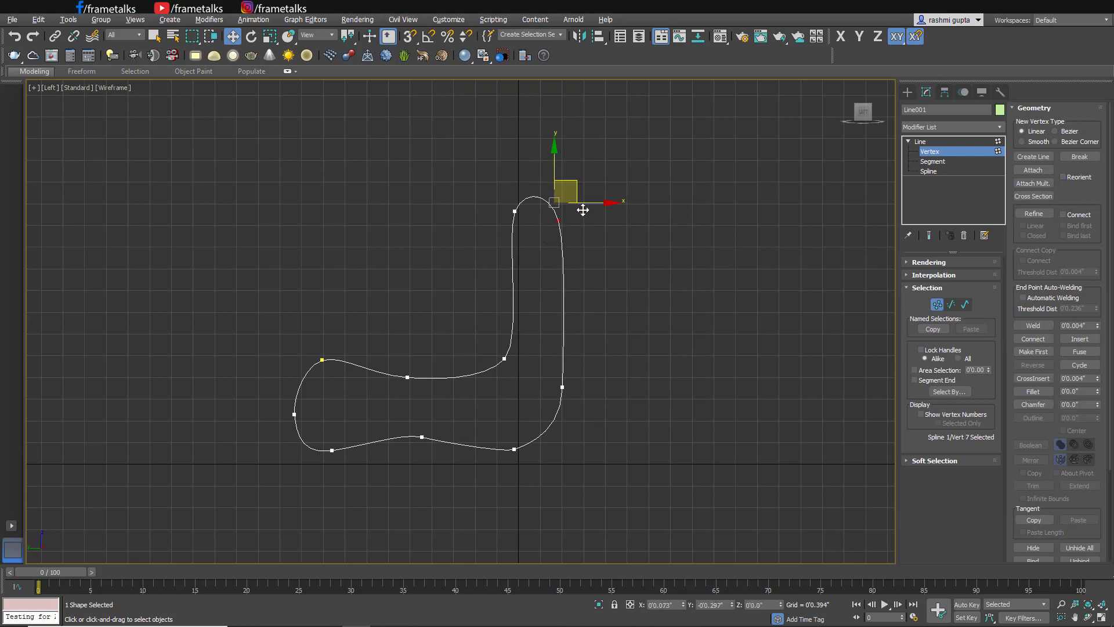
{"action": "left_click_drag", "start_coordinate": [582, 210], "coordinate": [593, 240]}
{"action": "left_click", "coordinate": [515, 211]}
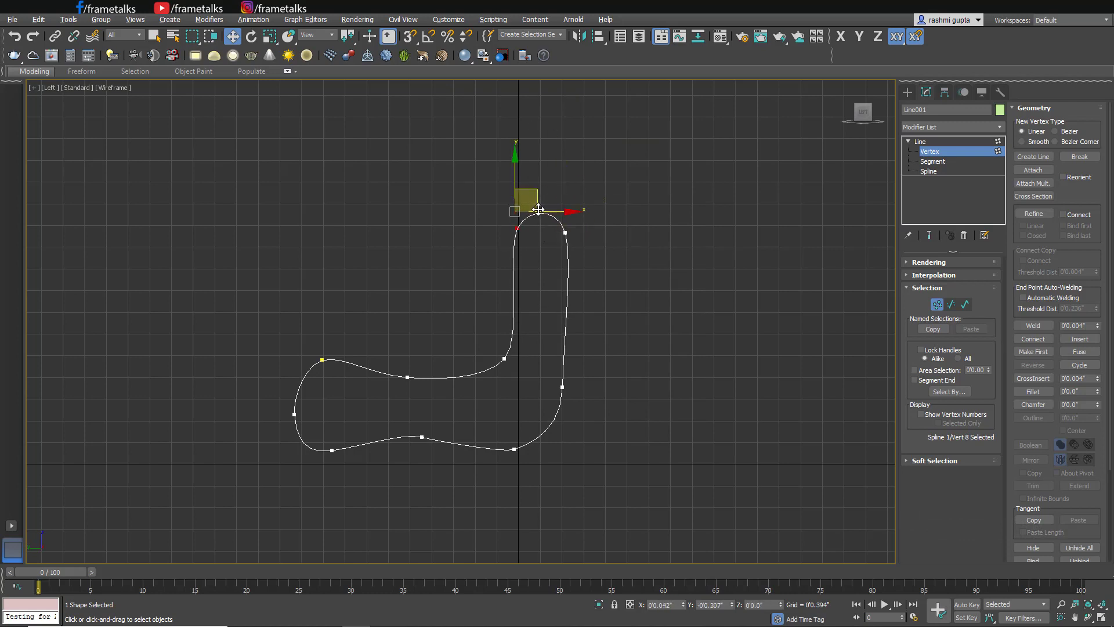
{"action": "middle_click_drag", "start_coordinate": [559, 329], "coordinate": [629, 327]}
{"action": "left_click", "coordinate": [765, 312]}
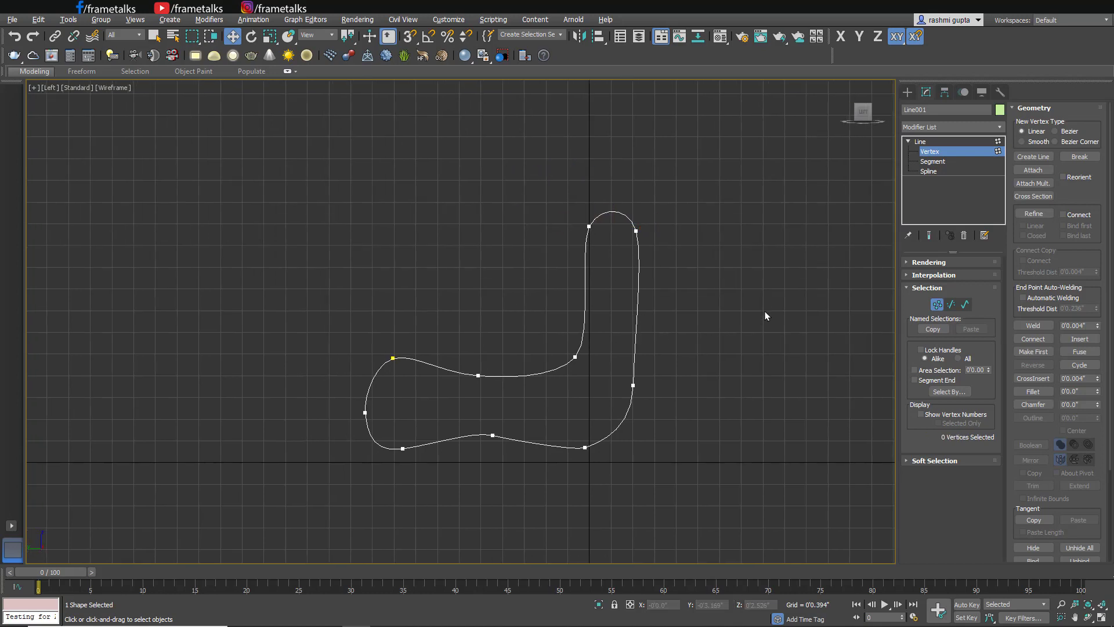
- Convert the middle vertex of the profile's bottom edge to Smooth and leave vertex editing
{"action": "left_click", "coordinate": [923, 152]}
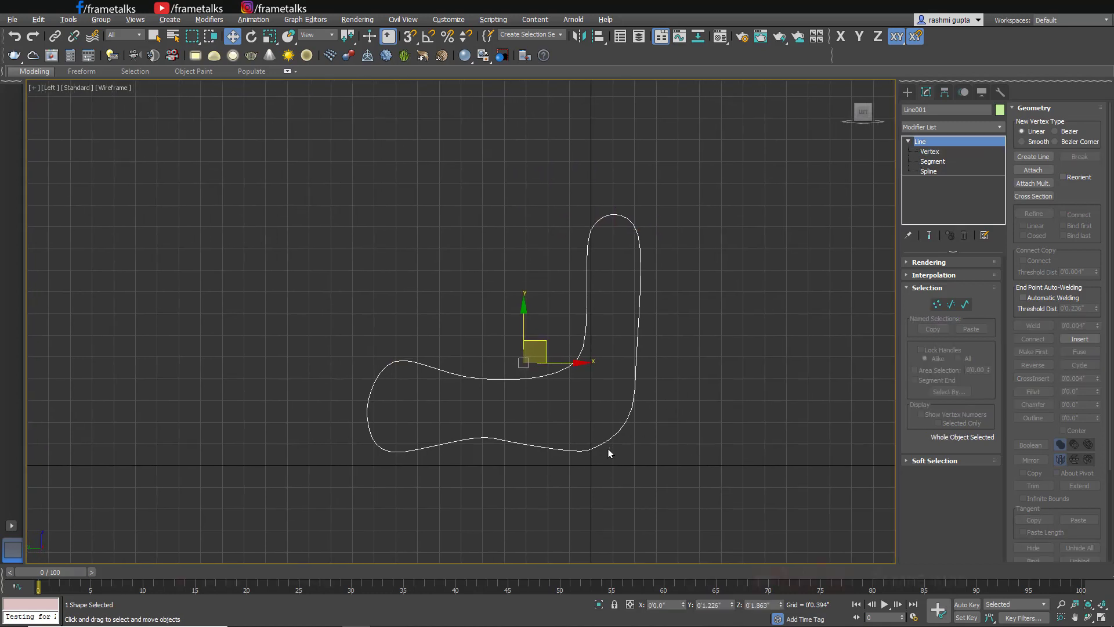
{"action": "left_click", "coordinate": [930, 151]}
{"action": "left_click", "coordinate": [494, 437]}
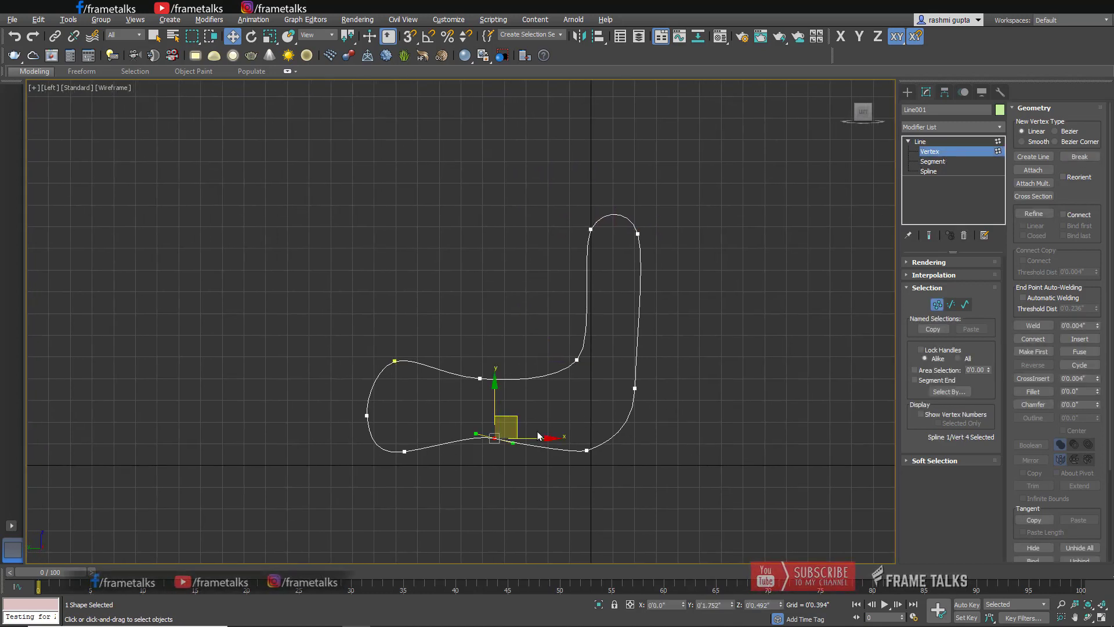
{"action": "right_click", "coordinate": [534, 423]}
{"action": "left_click", "coordinate": [520, 373]}
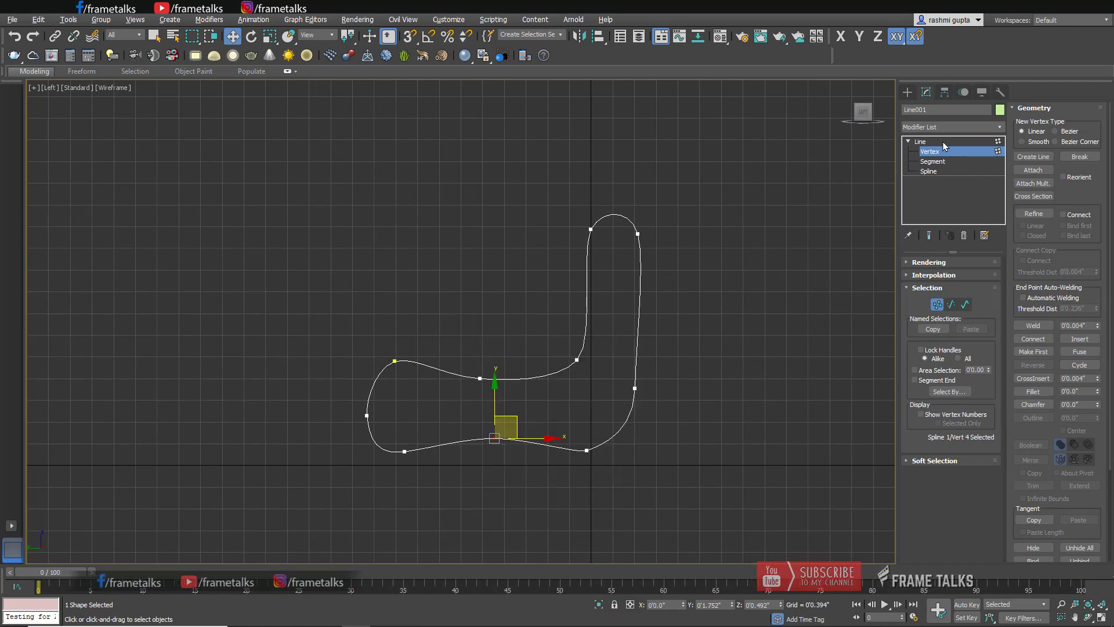
{"action": "left_click", "coordinate": [943, 142]}
- Shorten the seat by moving its four front vertices toward the backrest along X in the Left view
{"action": "key", "text": "alt+w"}
{"action": "middle_click", "coordinate": [723, 467]}
{"action": "key", "text": "alt+w"}
{"action": "key", "text": "z"}
{"action": "middle_click_drag", "start_coordinate": [557, 320], "coordinate": [450, 405], "text": "alt"}
{"action": "key", "text": "alt+w"}
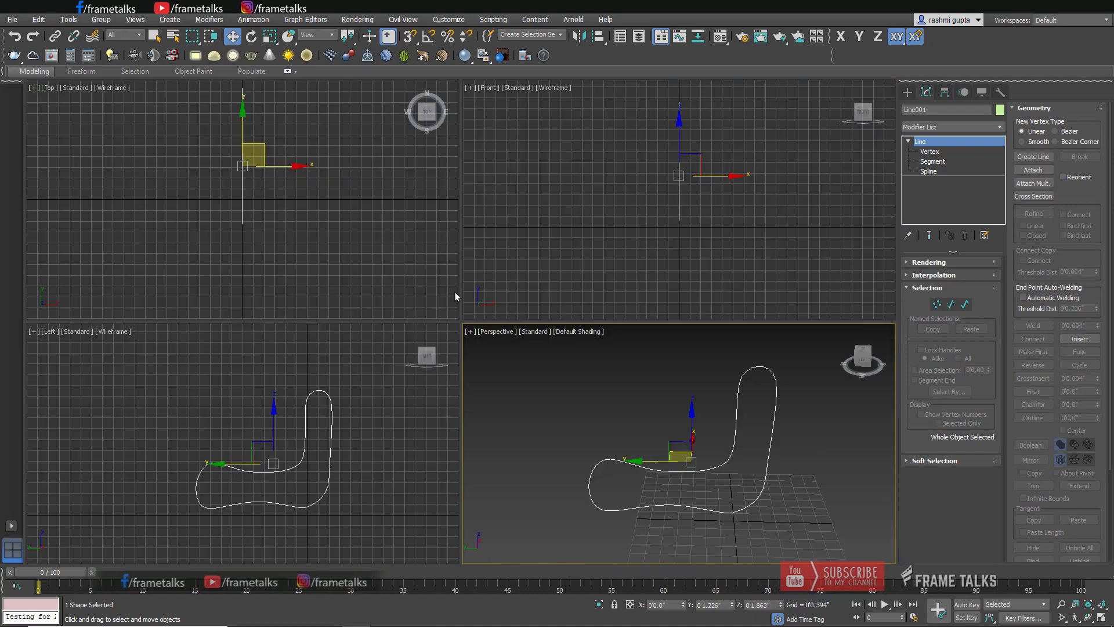
{"action": "key", "text": "alt+w"}
{"action": "left_click", "coordinate": [930, 152]}
{"action": "left_click_drag", "start_coordinate": [505, 338], "coordinate": [366, 442]}
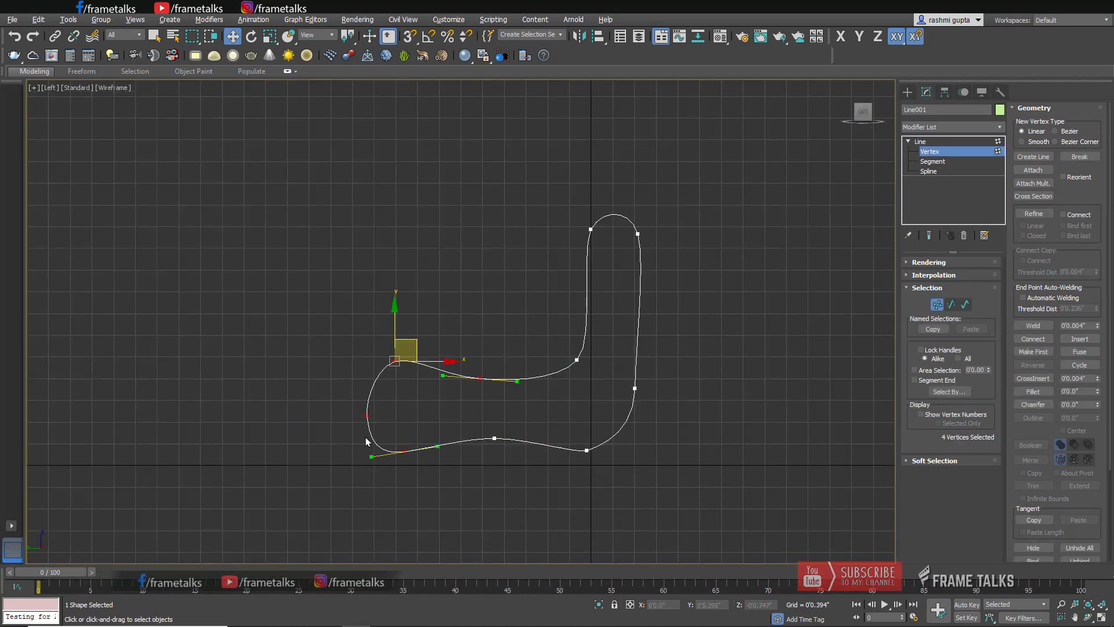
{"action": "left_click_drag", "start_coordinate": [446, 361], "coordinate": [465, 366]}
- Shift the bottom middle vertex toward the backrest and lower the two vertices at the backrest's top
{"action": "left_click", "coordinate": [494, 438]}
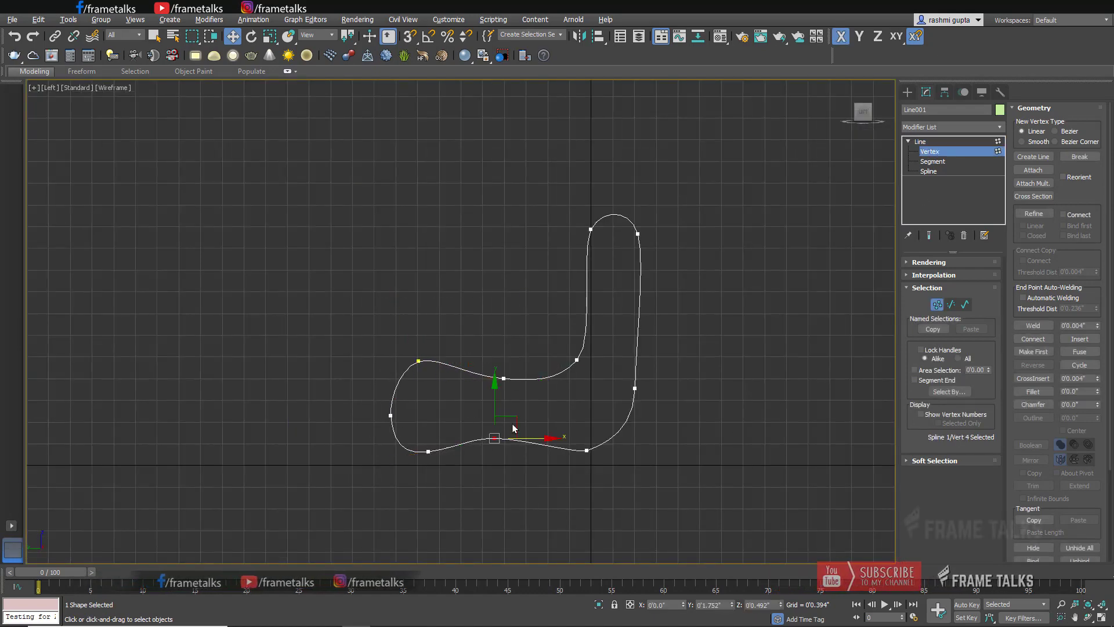
{"action": "left_click_drag", "start_coordinate": [513, 423], "coordinate": [531, 423]}
{"action": "left_click_drag", "start_coordinate": [483, 338], "coordinate": [372, 464]}
{"action": "left_click_drag", "start_coordinate": [593, 299], "coordinate": [662, 224]}
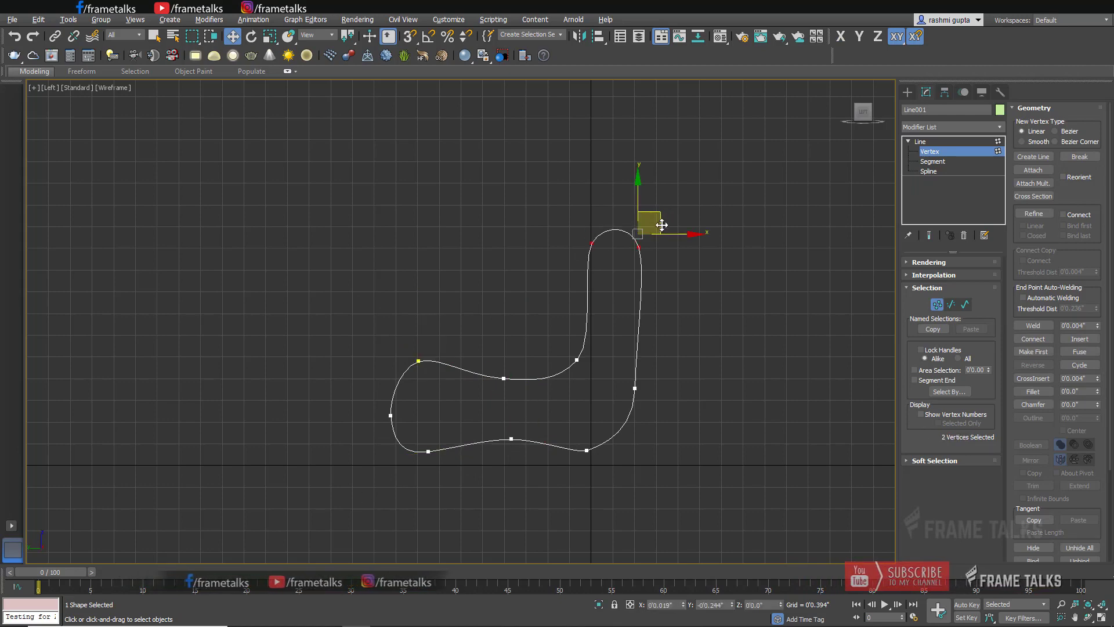
{"action": "left_click", "coordinate": [730, 381]}
- Clone the profile along X in the Perspective view as five independent copies spaced about 1.8 inches apart
{"action": "key", "text": "p"}
{"action": "mouse_move", "coordinate": [604, 357]}
{"action": "middle_mouse_down", "text": "alt"}
{"action": "mouse_move", "coordinate": [614, 374]}
{"action": "mouse_move", "coordinate": [699, 367]}
{"action": "mouse_move", "coordinate": [706, 357]}
{"action": "middle_mouse_up", "text": "alt"}
{"action": "left_click", "coordinate": [935, 152]}
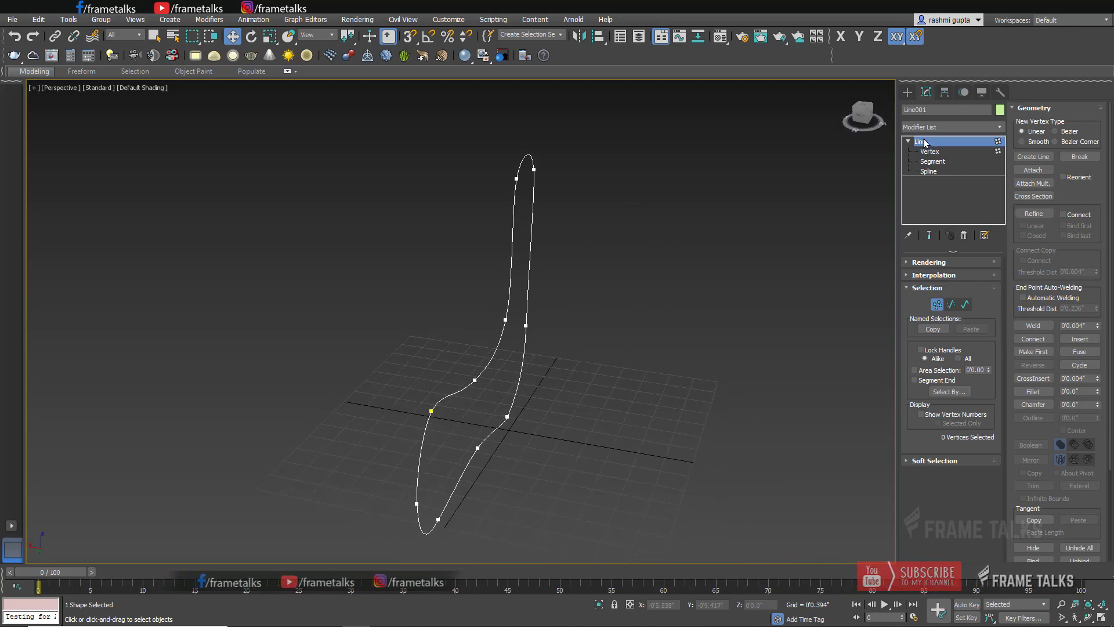
{"action": "middle_click_drag", "start_coordinate": [801, 371], "coordinate": [826, 367], "text": "alt"}
{"action": "middle_click_drag", "start_coordinate": [630, 406], "coordinate": [755, 383]}
{"action": "scroll", "coordinate": [716, 396], "scroll_direction": "down", "scroll_amount": 3}
{"action": "left_click_drag", "start_coordinate": [622, 329], "coordinate": [540, 336], "text": "shift"}
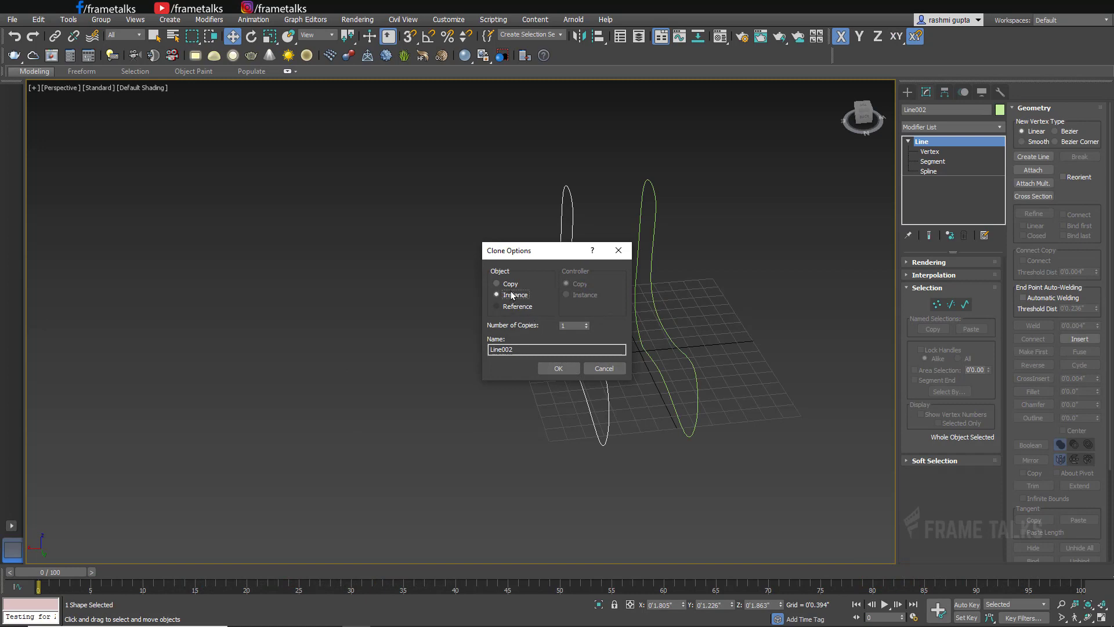
{"action": "left_click", "coordinate": [587, 324]}
{"action": "left_click", "coordinate": [586, 324]}
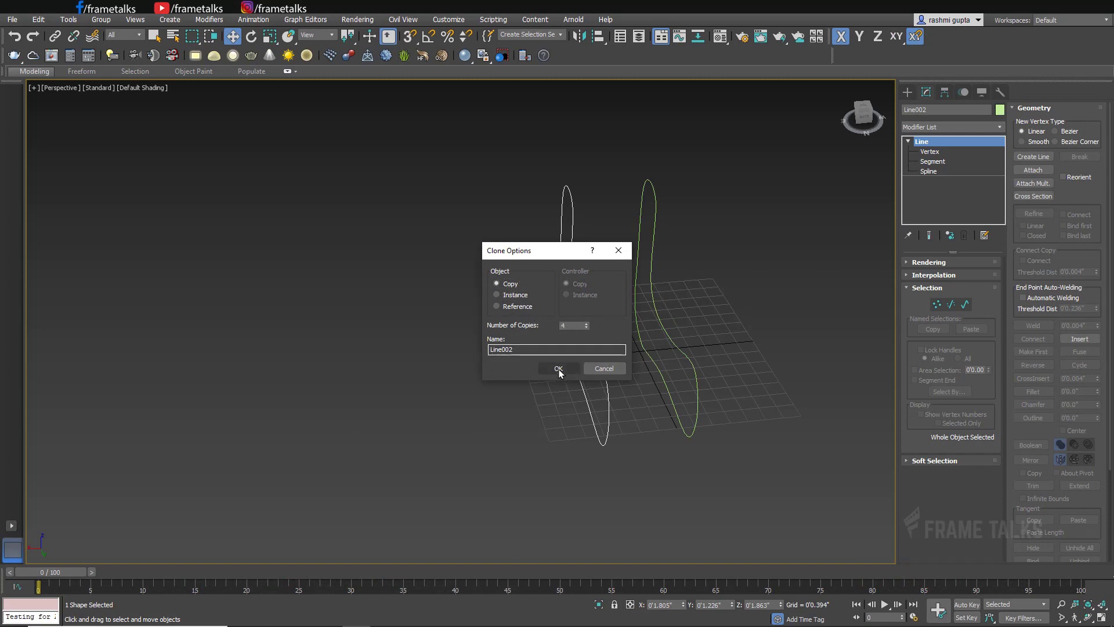
{"action": "left_click", "coordinate": [559, 369]}
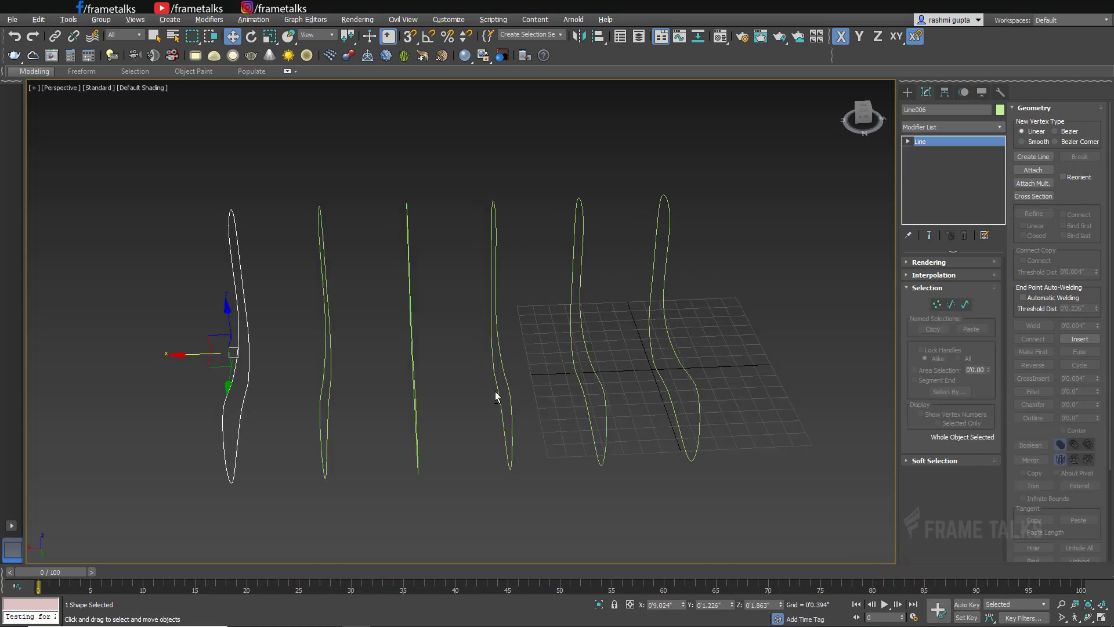
- Center the outermost copy's pivot to its object
{"action": "middle_click_drag", "start_coordinate": [501, 380], "coordinate": [516, 367]}
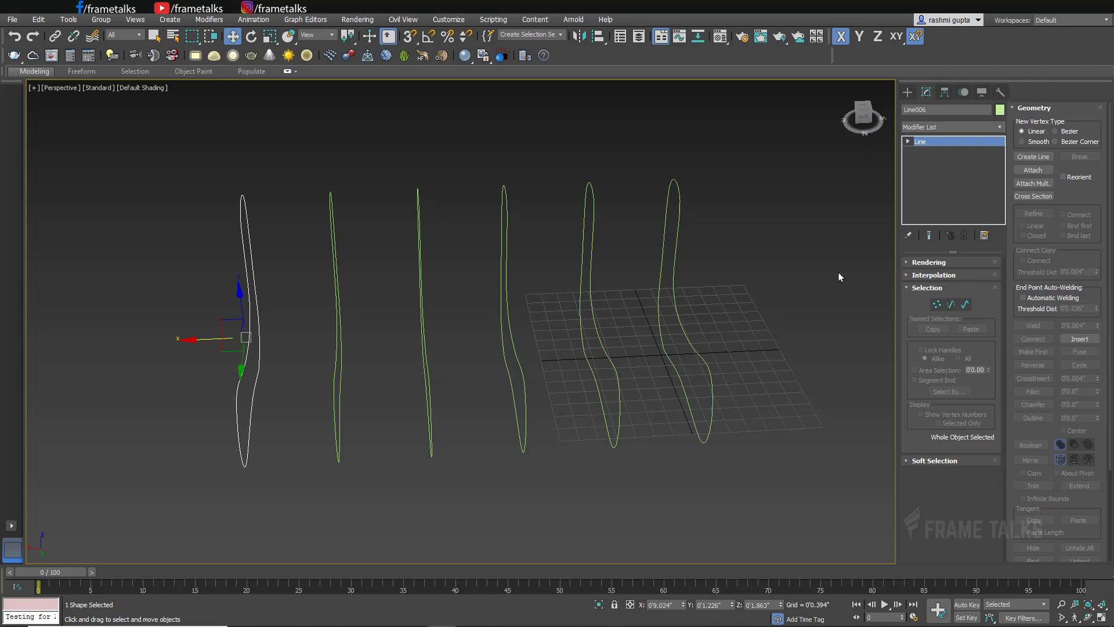
{"action": "left_click", "coordinate": [920, 151]}
{"action": "middle_click_drag", "start_coordinate": [774, 331], "coordinate": [656, 377], "text": "alt"}
{"action": "key", "text": "r"}
{"action": "key", "text": "alt+w"}
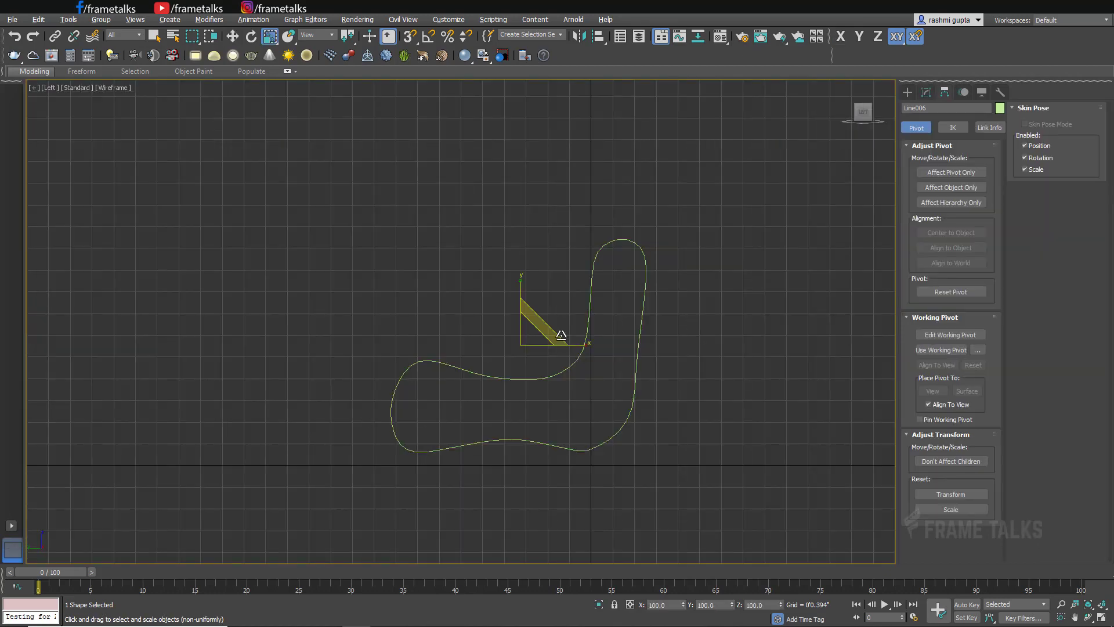
- Scale the outermost profile down uniformly in the Left view and position it lower within the full-size outline
{"action": "left_click_drag", "start_coordinate": [517, 342], "coordinate": [557, 345], "text": "shift"}
{"action": "key", "text": "w"}
{"action": "key", "text": "r"}
{"action": "key", "text": "w"}
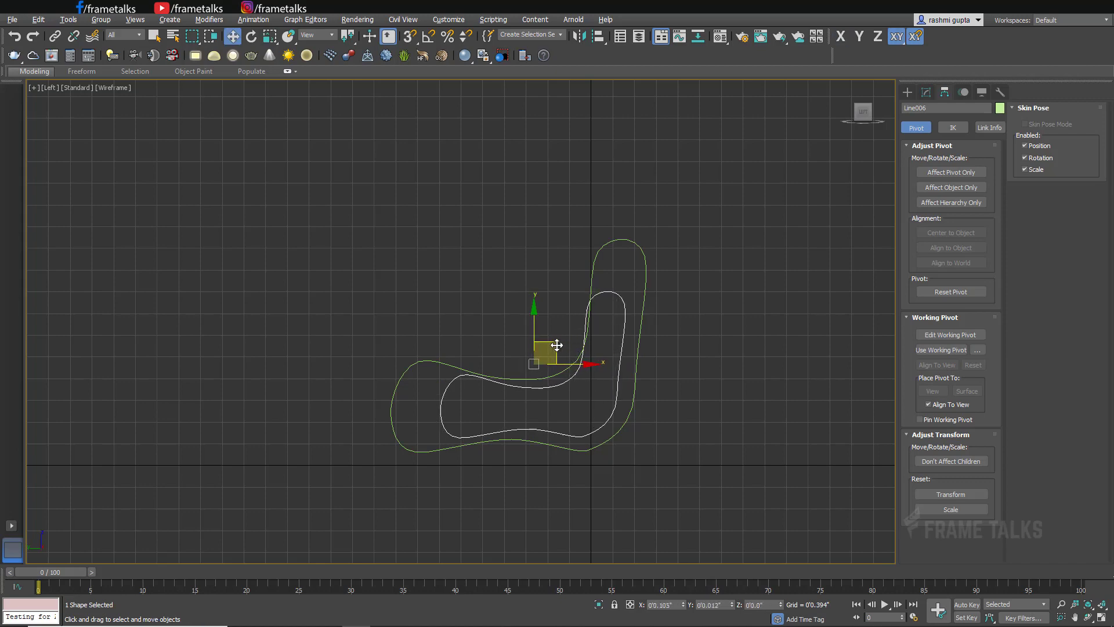
- Scale the profile next to the smallest one uniformly to about 86.6% and align its position in the Left view
{"action": "key", "text": "alt+w"}
{"action": "right_click", "coordinate": [677, 417]}
{"action": "key", "text": "alt+w"}
{"action": "middle_click_drag", "start_coordinate": [441, 395], "coordinate": [300, 313], "text": "alt"}
{"action": "left_click", "coordinate": [317, 402]}
{"action": "left_click", "coordinate": [311, 315]}
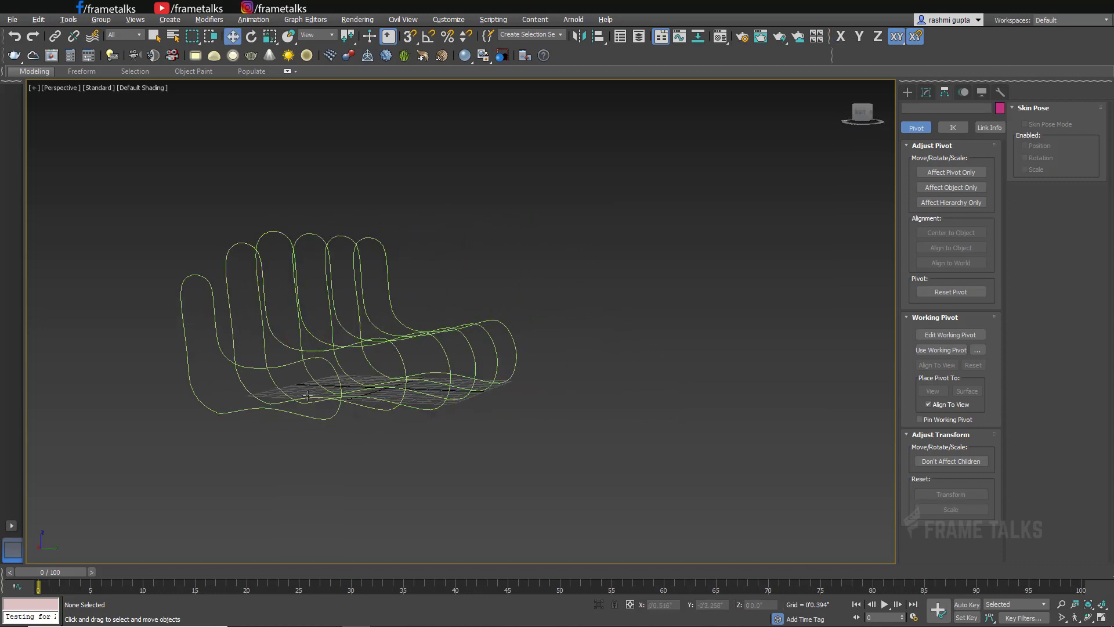
{"action": "key", "text": "alt+w"}
{"action": "left_click", "coordinate": [317, 433]}
{"action": "key", "text": "alt+w"}
{"action": "key", "text": "r"}
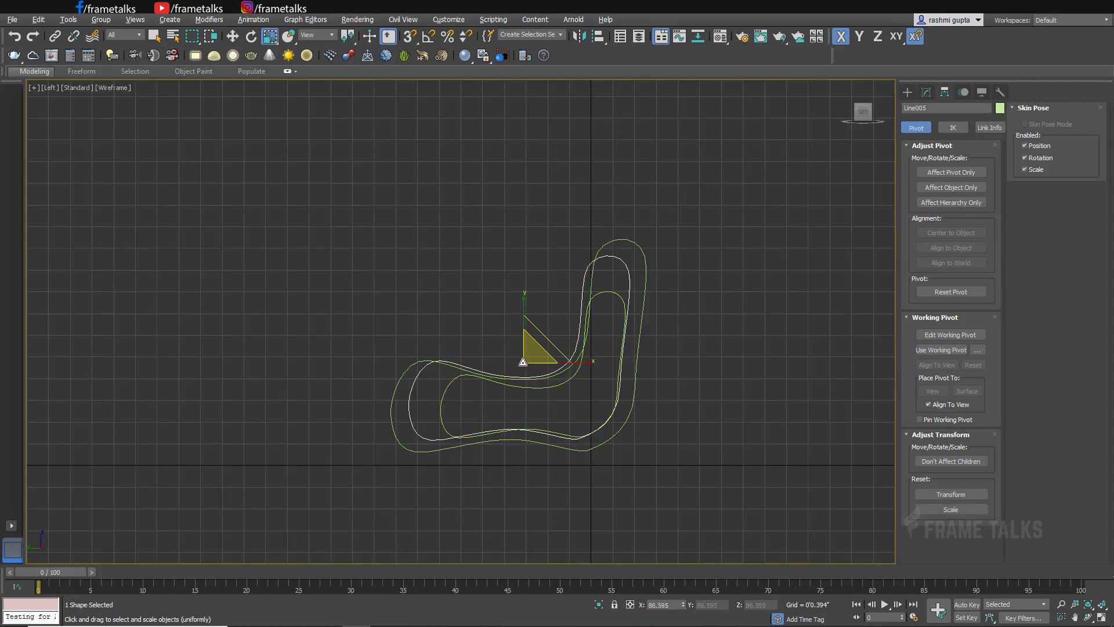
{"action": "key", "text": "w"}
{"action": "left_click_drag", "start_coordinate": [524, 361], "coordinate": [555, 354]}
- Scale down the profile copy next to the original and reposition it to match the tapering at the opposite side
{"action": "key", "text": "alt+w"}
{"action": "middle_click", "coordinate": [764, 240]}
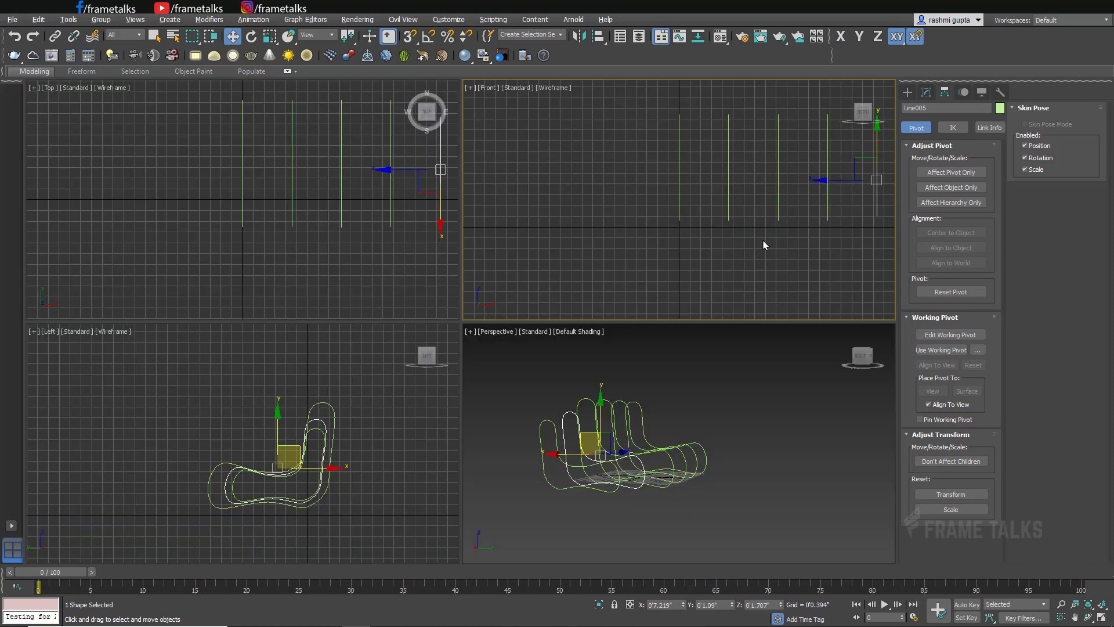
{"action": "key", "text": "alt+w"}
{"action": "key", "text": "alt+w"}
{"action": "middle_click", "coordinate": [705, 368]}
{"action": "key", "text": "alt+w"}
{"action": "middle_click_drag", "start_coordinate": [651, 384], "coordinate": [555, 349], "text": "alt"}
{"action": "left_click", "coordinate": [494, 349]}
{"action": "key", "text": "r"}
{"action": "key", "text": "w"}
- Clone the smallest outermost profile as one copy and place it at the opposite end of the row
{"action": "left_click", "coordinate": [583, 361]}
{"action": "left_click", "coordinate": [148, 381]}
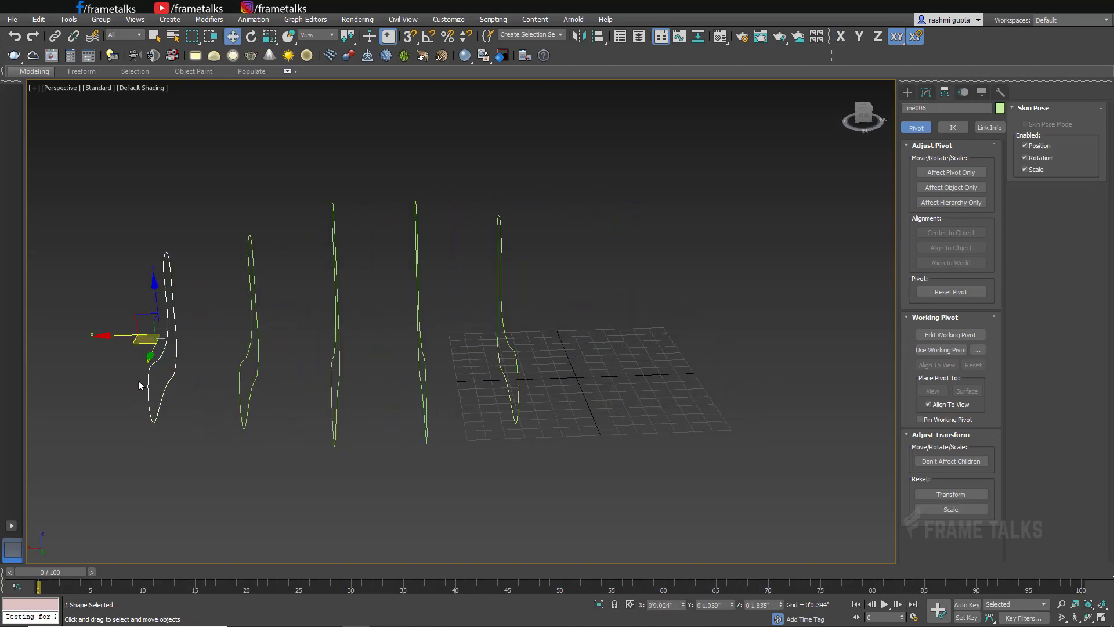
{"action": "left_click_drag", "start_coordinate": [114, 335], "coordinate": [530, 331], "text": "shift"}
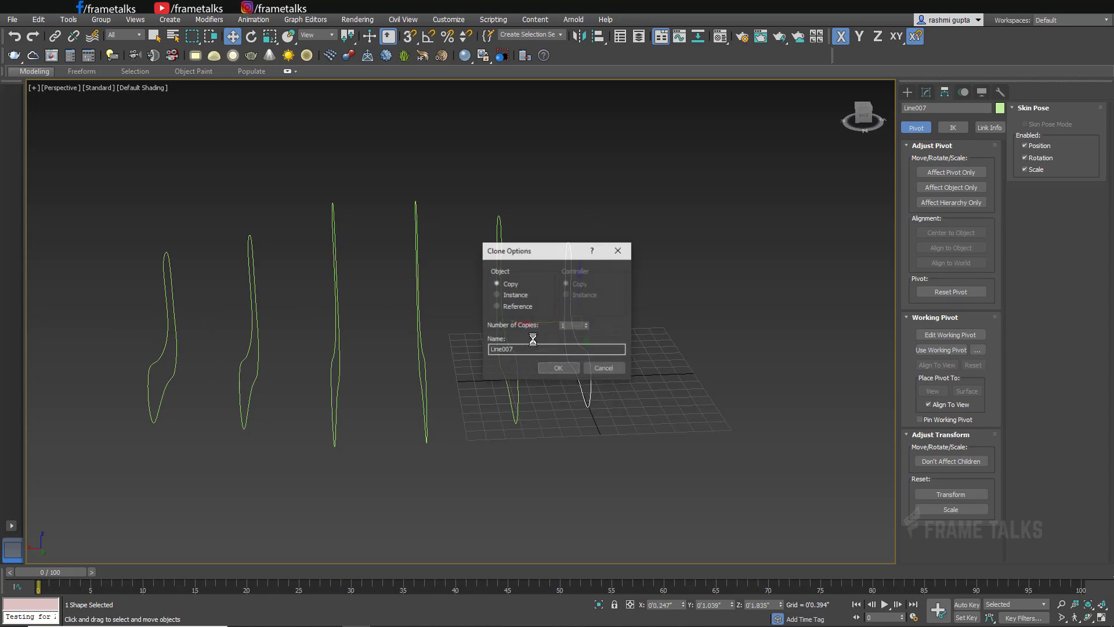
{"action": "key", "text": "Return"}
{"action": "middle_click_drag", "start_coordinate": [519, 407], "coordinate": [521, 368], "text": "alt"}
{"action": "key", "text": "alt+w"}
{"action": "key", "text": "alt+w"}
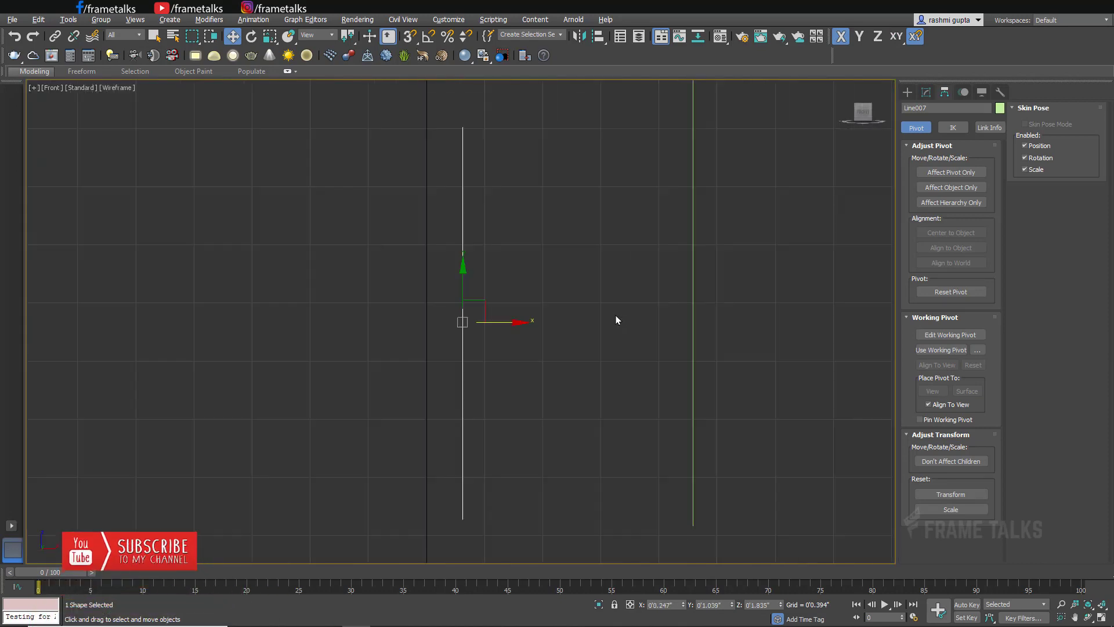
{"action": "scroll", "coordinate": [536, 310], "scroll_direction": "down", "scroll_amount": 3}
{"action": "key", "text": "alt+w"}
{"action": "key", "text": "alt+w"}
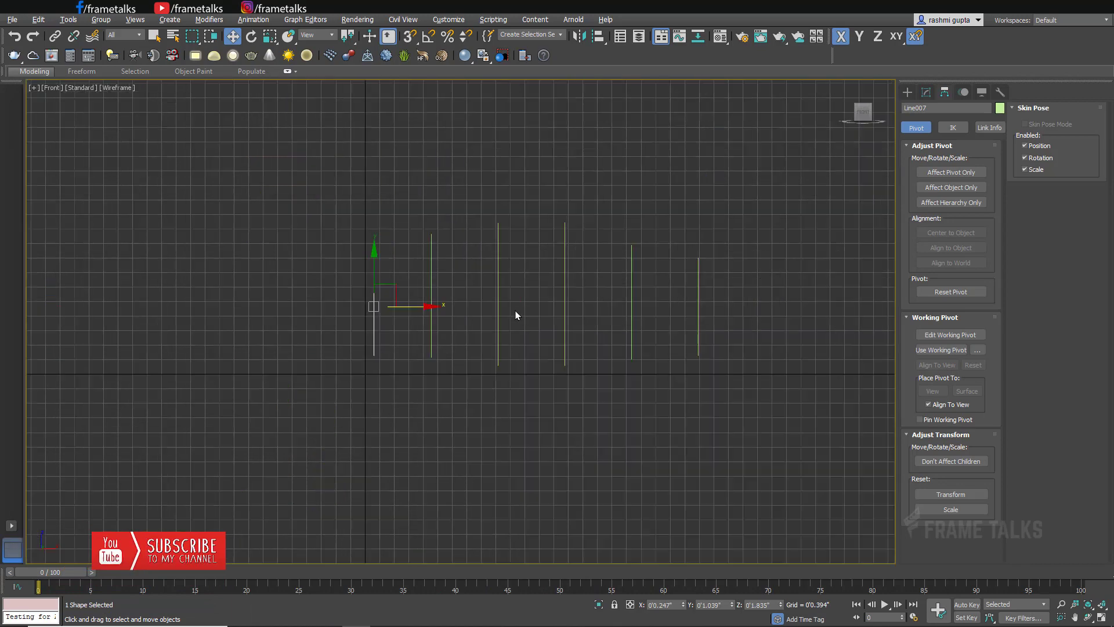
- Scale the two middle profiles up slightly and uniformly in the Front view
{"action": "key", "text": "r"}
{"action": "left_click", "coordinate": [499, 296]}
{"action": "left_click", "coordinate": [566, 314]}
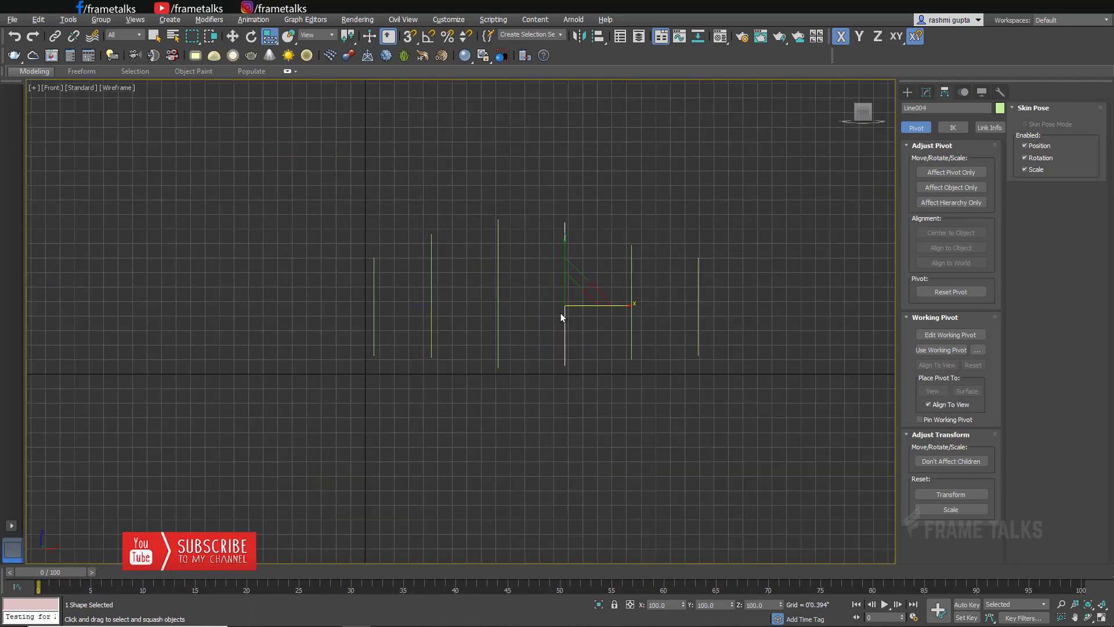
{"action": "key", "text": "r"}
{"action": "key", "text": "r"}
{"action": "key", "text": "ctrl+z"}
{"action": "key", "text": "r"}
{"action": "left_click_drag", "start_coordinate": [566, 301], "coordinate": [578, 295]}
{"action": "key", "text": "w"}
- Attach the other five profiles, in order along the row, to the newly cloned end profile to form a single line object
{"action": "key", "text": "alt+w"}
{"action": "right_click", "coordinate": [691, 379]}
{"action": "key", "text": "alt+w"}
{"action": "middle_click_drag", "start_coordinate": [582, 384], "coordinate": [709, 376], "text": "alt"}
{"action": "left_click", "coordinate": [677, 388]}
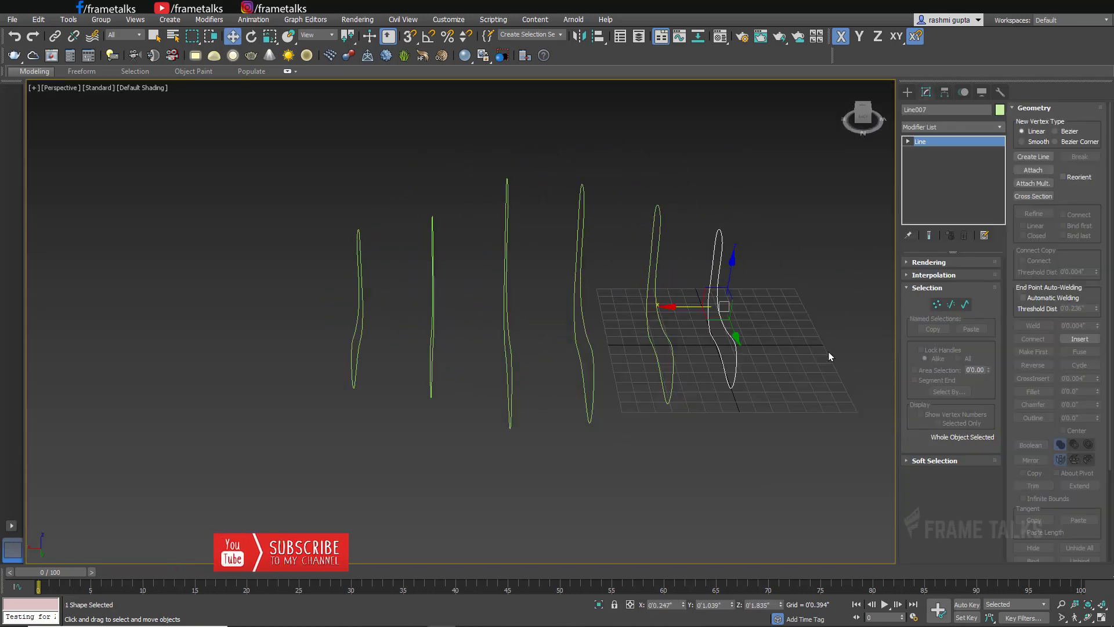
{"action": "left_click", "coordinate": [908, 141]}
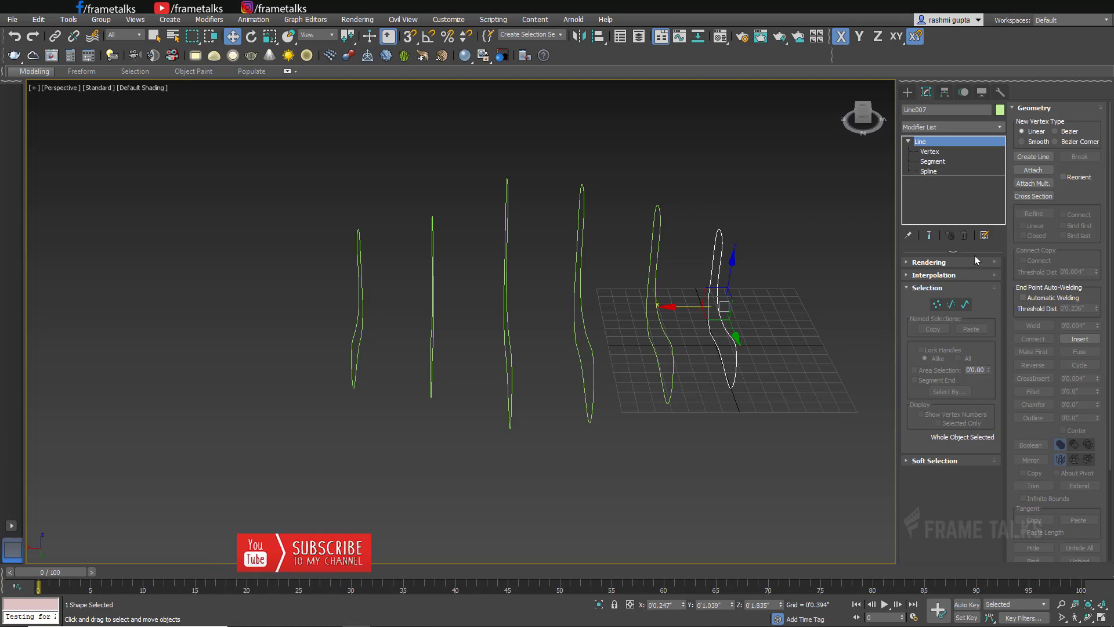
{"action": "left_click", "coordinate": [1034, 169]}
{"action": "left_click", "coordinate": [672, 359]}
{"action": "left_click", "coordinate": [579, 354]}
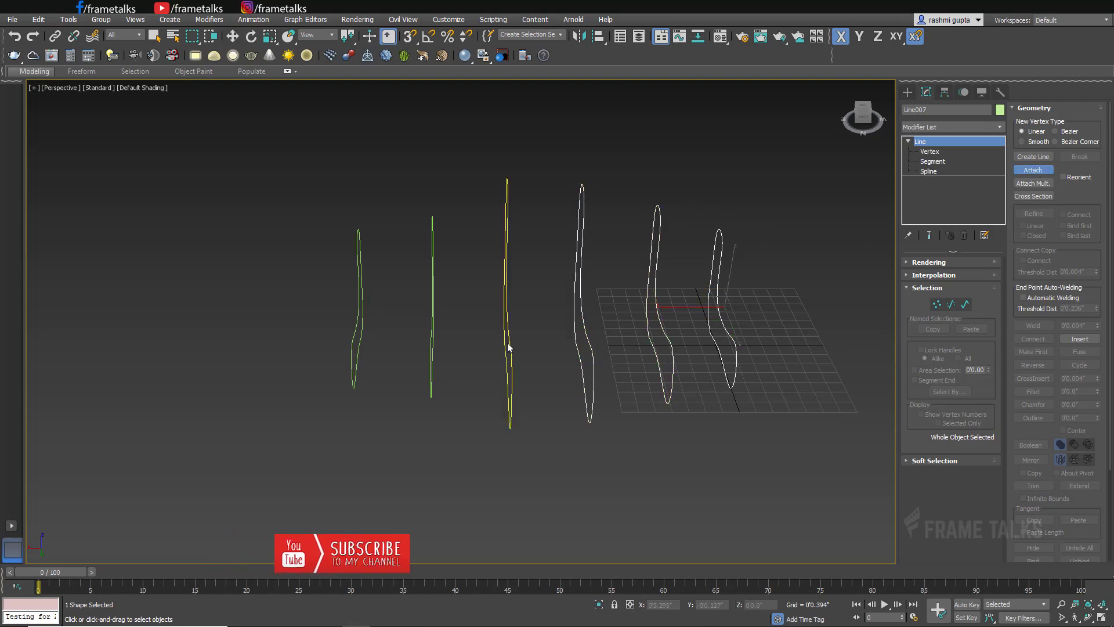
{"action": "left_click", "coordinate": [509, 349]}
{"action": "left_click", "coordinate": [434, 345]}
{"action": "left_click", "coordinate": [359, 347]}
{"action": "key", "text": "w"}
{"action": "middle_click_drag", "start_coordinate": [614, 383], "coordinate": [662, 355], "text": "alt"}
- At vertex level, move the top backrest vertices of the two middle profiles backward along the Y axis
{"action": "left_click", "coordinate": [908, 141]}
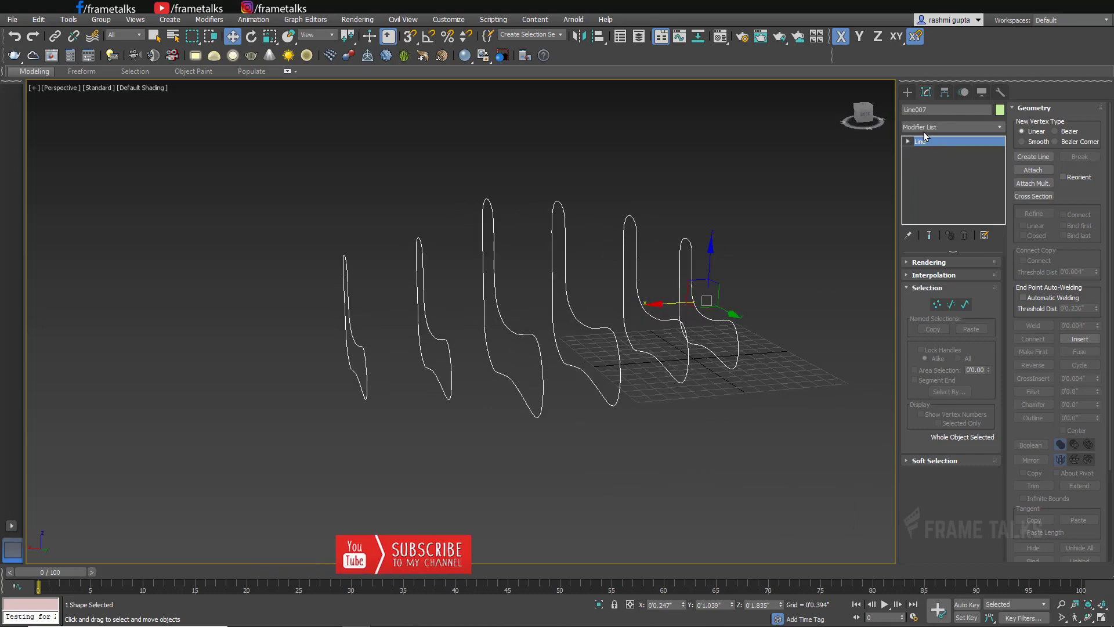
{"action": "left_click", "coordinate": [931, 127]}
{"action": "left_click", "coordinate": [927, 129]}
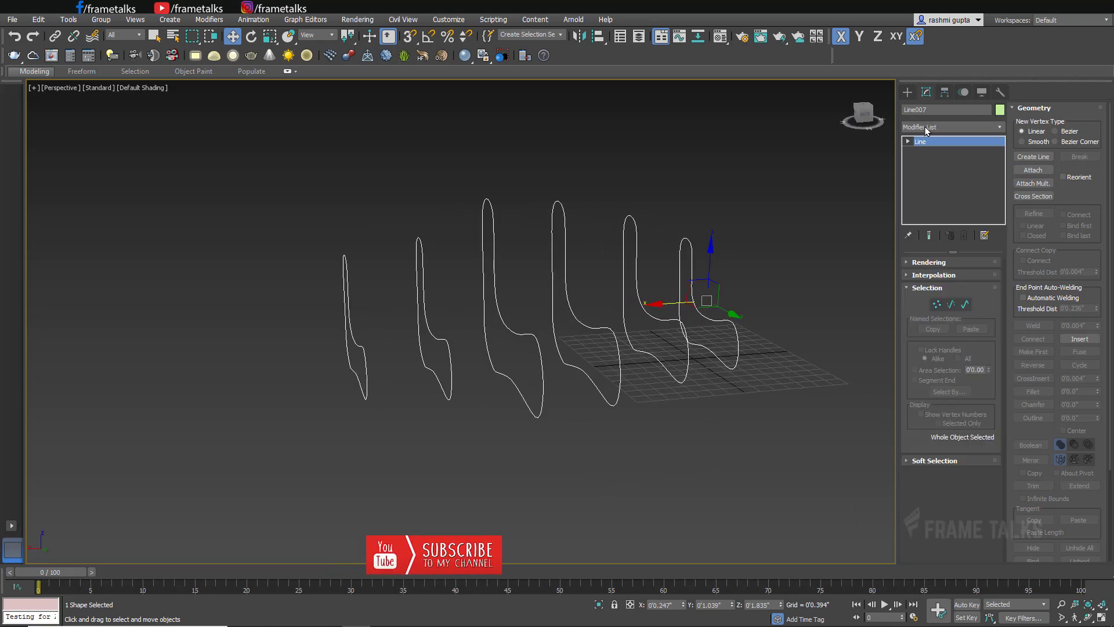
{"action": "left_click", "coordinate": [907, 140]}
{"action": "left_click", "coordinate": [930, 152]}
{"action": "middle_click_drag", "start_coordinate": [814, 193], "coordinate": [488, 220], "text": "alt"}
{"action": "key", "text": "ctrl+z"}
{"action": "left_click_drag", "start_coordinate": [488, 223], "coordinate": [540, 224]}
{"action": "middle_click_drag", "start_coordinate": [540, 224], "coordinate": [548, 234], "text": "alt"}
- In the Left view, lower the rear top vertices of the two large profiles and the front top vertices of the smaller ones slightly
{"action": "key", "text": "alt+w"}
{"action": "middle_click", "coordinate": [315, 456]}
{"action": "key", "text": "alt+w"}
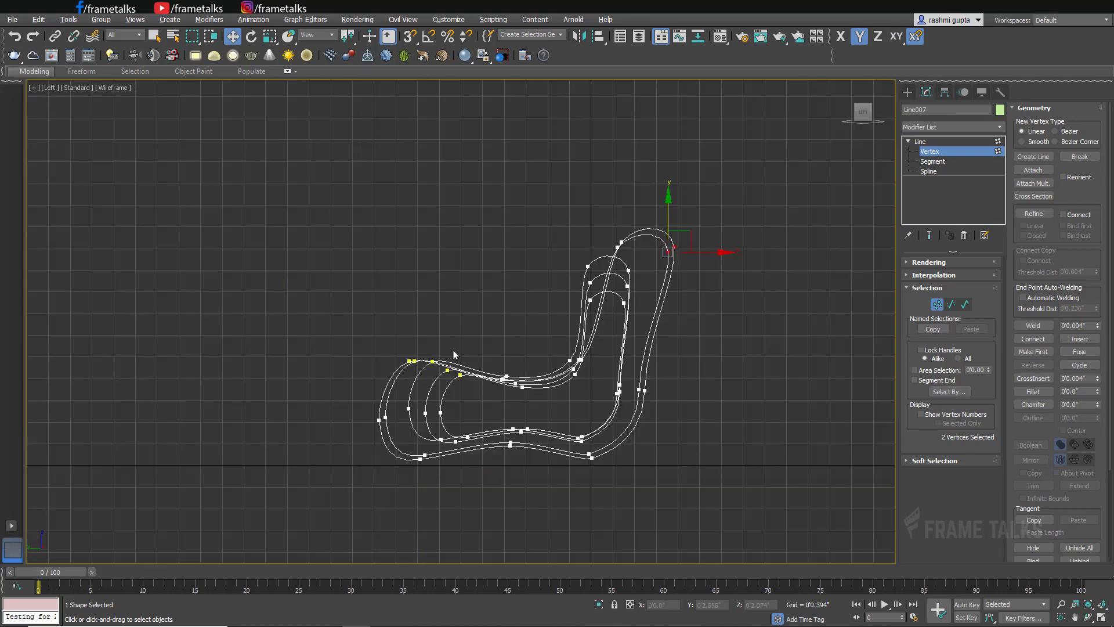
{"action": "scroll", "coordinate": [666, 241], "scroll_direction": "up", "scroll_amount": 2}
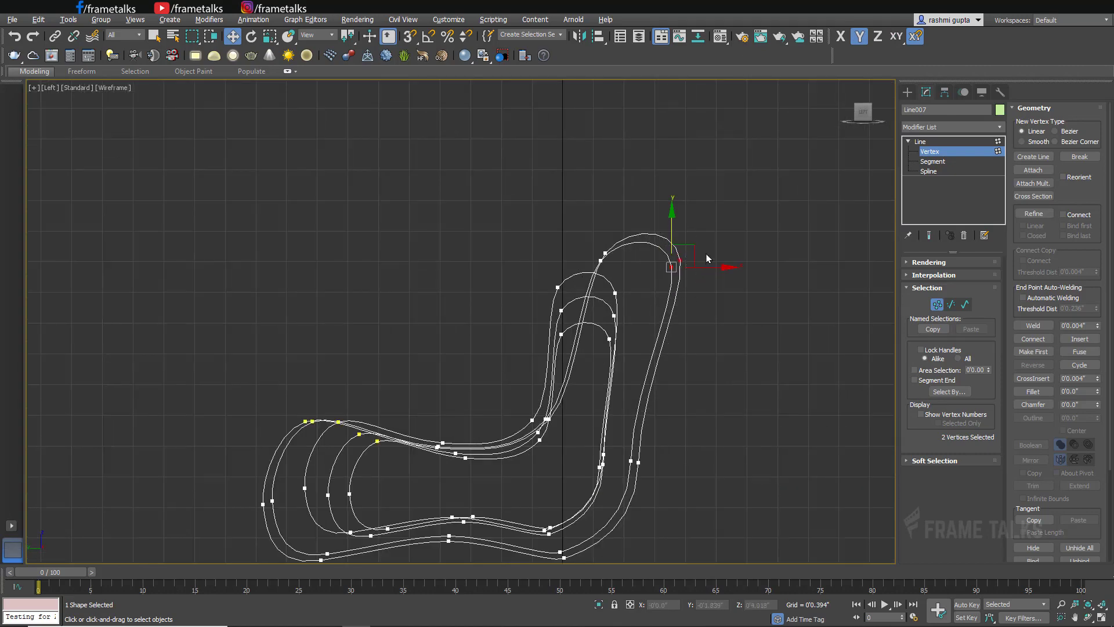
{"action": "left_click_drag", "start_coordinate": [683, 257], "coordinate": [596, 269]}
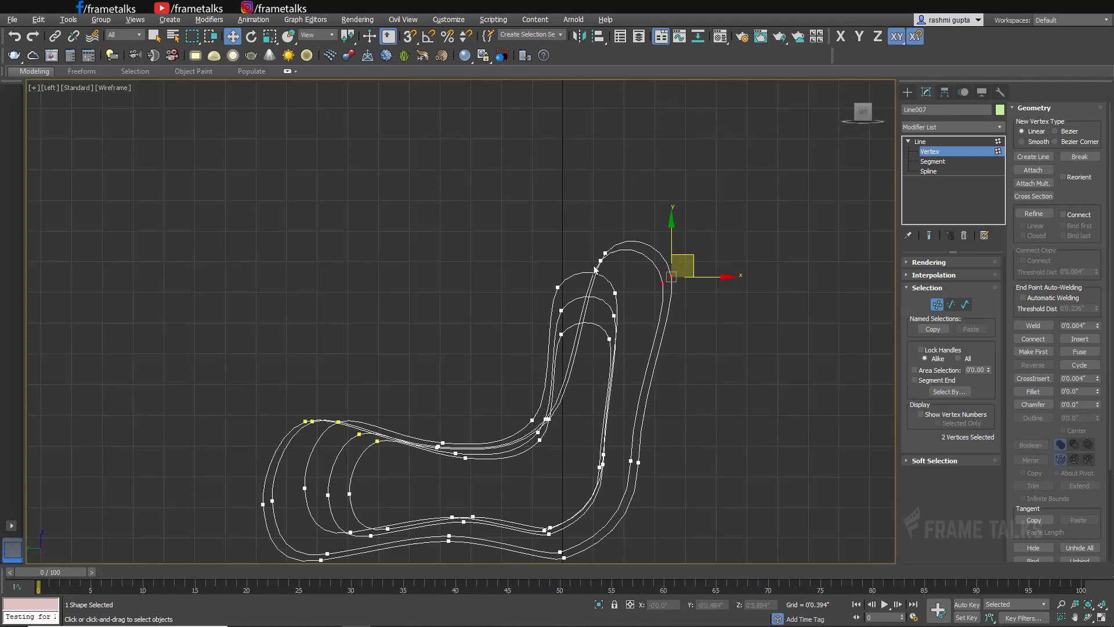
{"action": "left_click_drag", "start_coordinate": [562, 329], "coordinate": [564, 339]}
{"action": "left_click_drag", "start_coordinate": [584, 275], "coordinate": [583, 279]}
- Shift the top backrest vertices of two smaller profiles backward and nudge a rear vertex to follow the tilt
{"action": "left_click_drag", "start_coordinate": [502, 299], "coordinate": [559, 317]}
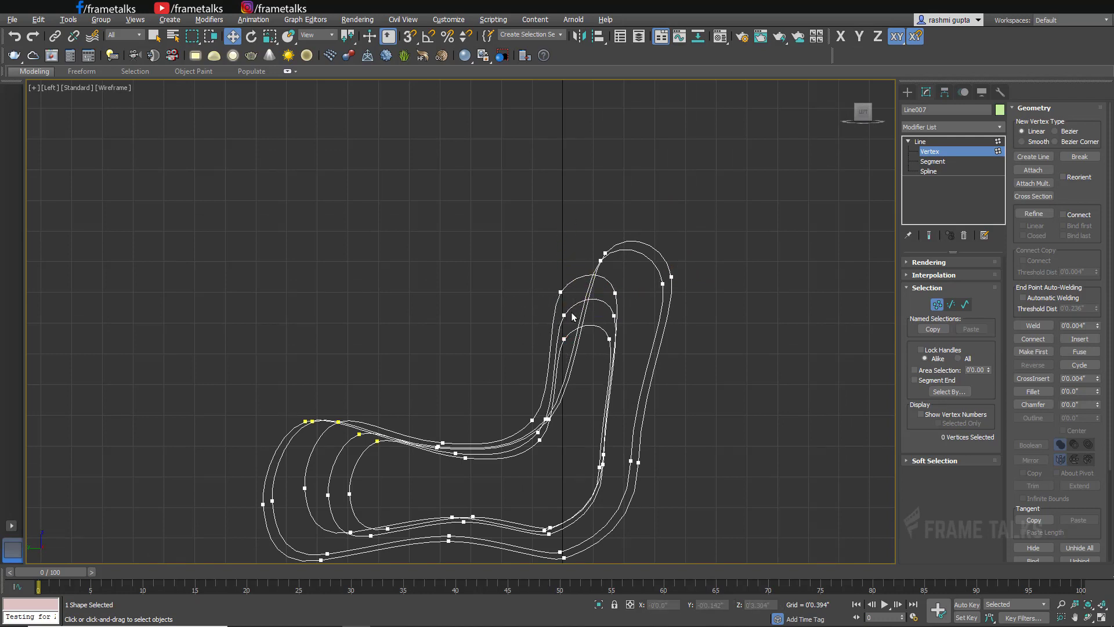
{"action": "left_click", "coordinate": [564, 315], "text": "ctrl"}
{"action": "mouse_move", "coordinate": [659, 316]}
{"action": "left_mouse_down"}
{"action": "mouse_move", "coordinate": [649, 315]}
{"action": "mouse_move", "coordinate": [672, 316]}
{"action": "left_mouse_up"}
{"action": "left_click", "coordinate": [563, 339]}
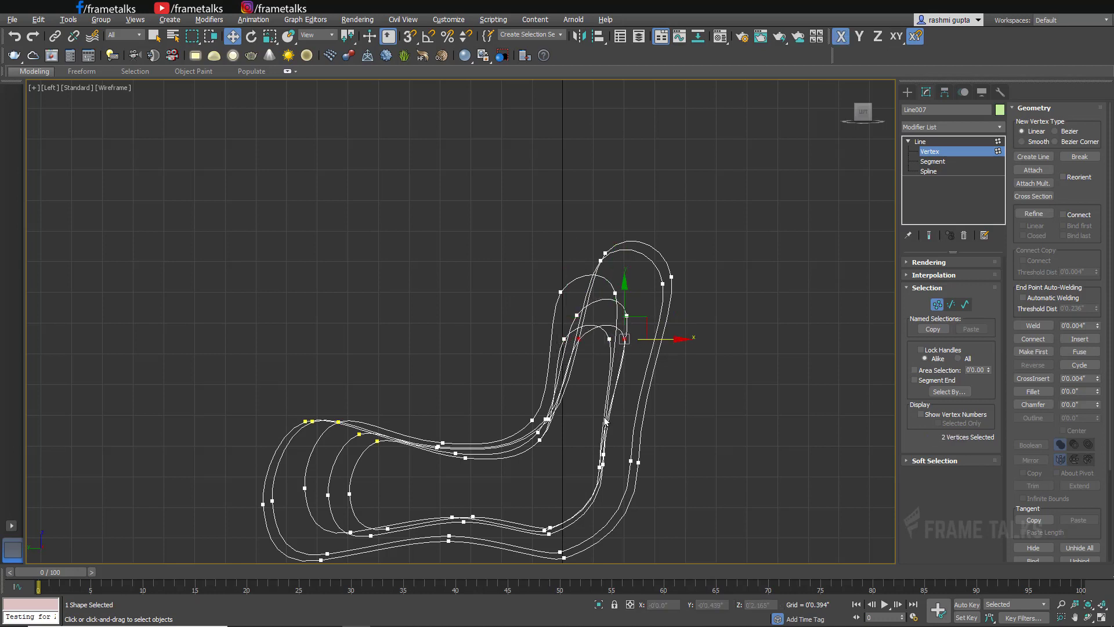
{"action": "left_click", "coordinate": [604, 453]}
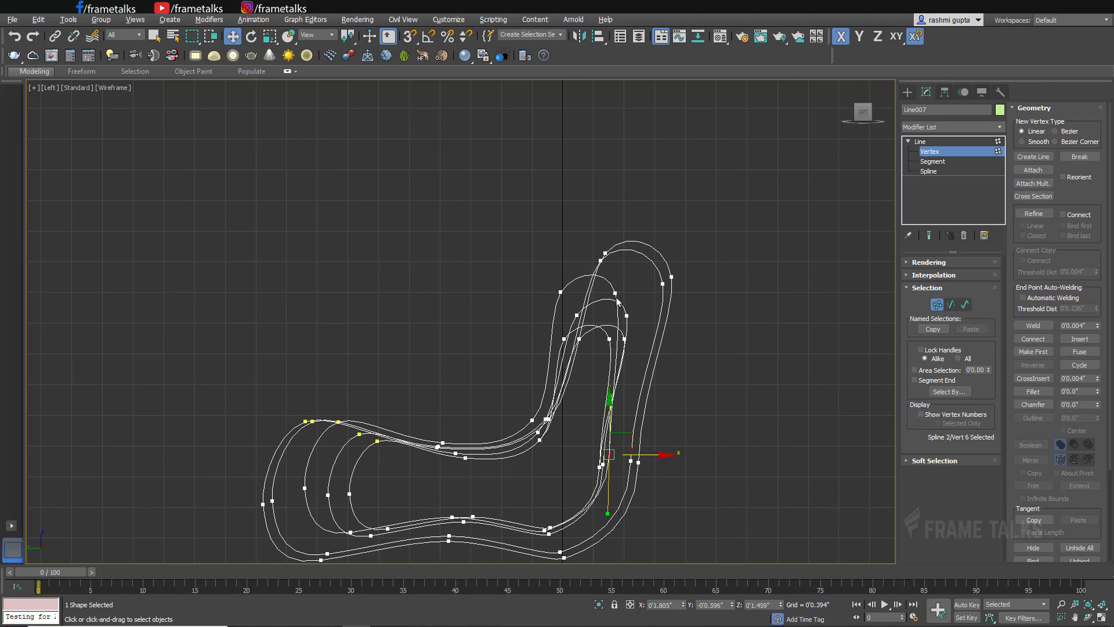
- Leave vertex level and apply a CrossSection modifier to the combined line
{"action": "key", "text": "alt+w"}
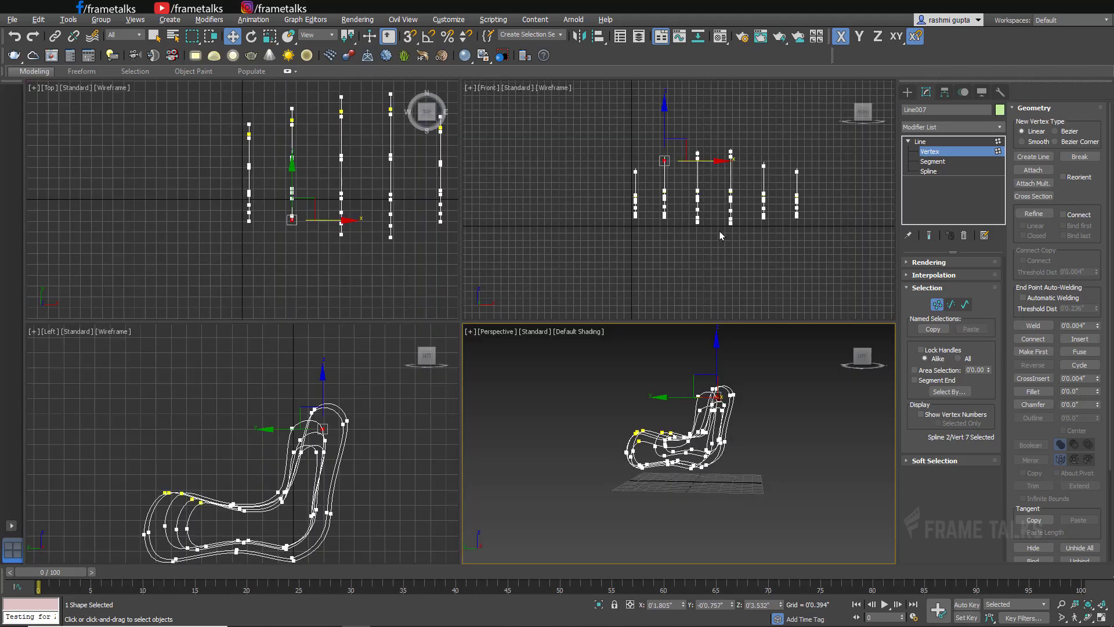
{"action": "key", "text": "alt+w"}
{"action": "left_click", "coordinate": [928, 144]}
{"action": "left_click", "coordinate": [950, 126]}
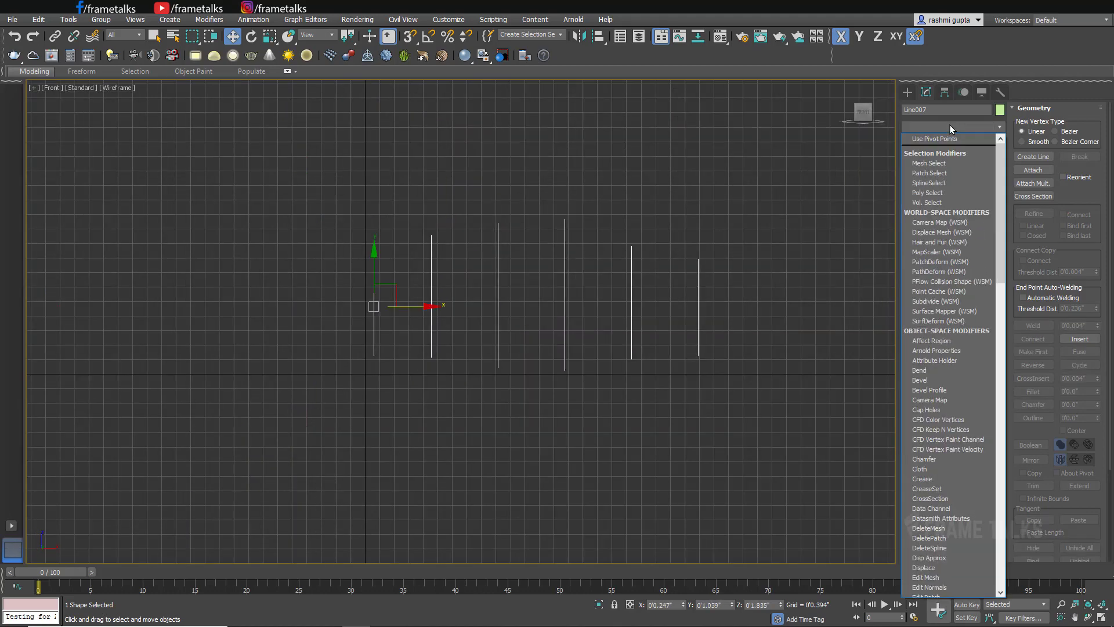
{"action": "type", "text": "cro"}
{"action": "key", "text": "Return"}
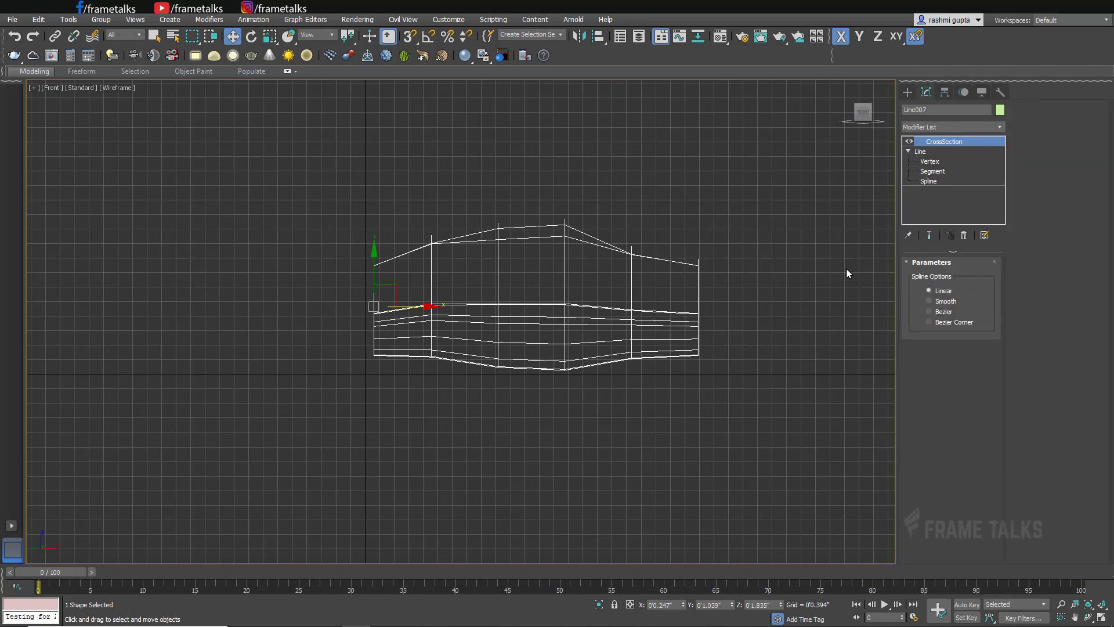
- Examine the CrossSection cage from several angles in the Perspective view
{"action": "key", "text": "alt+w"}
{"action": "right_click", "coordinate": [791, 331]}
{"action": "key", "text": "alt+w"}
{"action": "middle_click_drag", "start_coordinate": [606, 301], "coordinate": [681, 333], "text": "alt"}
{"action": "key", "text": "F4"}
{"action": "left_click", "coordinate": [696, 252]}
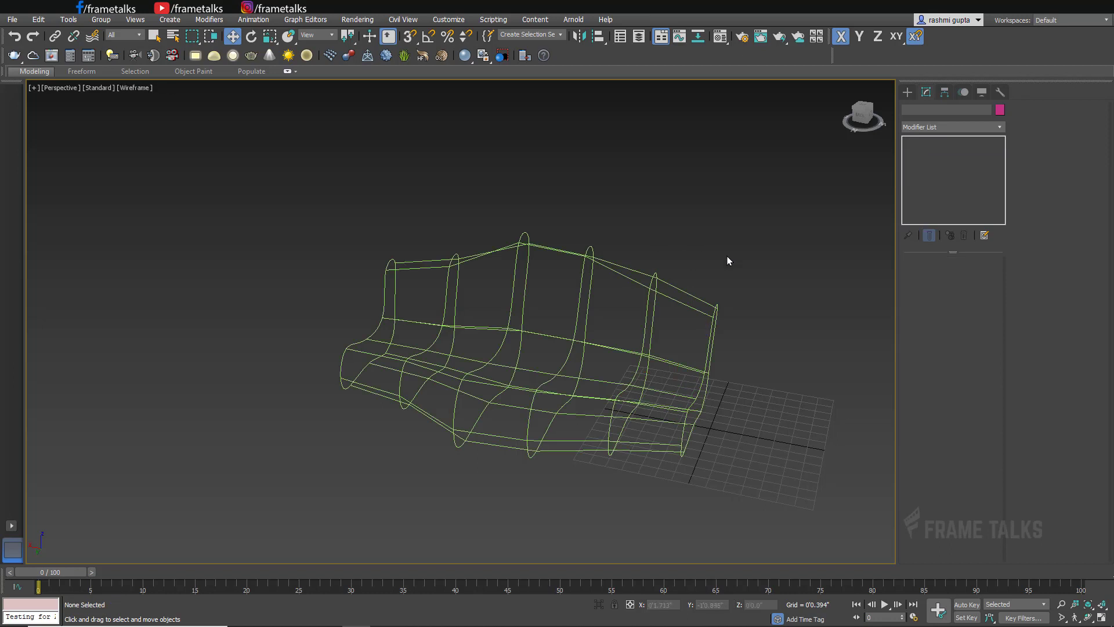
{"action": "middle_click_drag", "start_coordinate": [776, 350], "coordinate": [744, 395], "text": "alt"}
{"action": "left_click", "coordinate": [689, 356]}
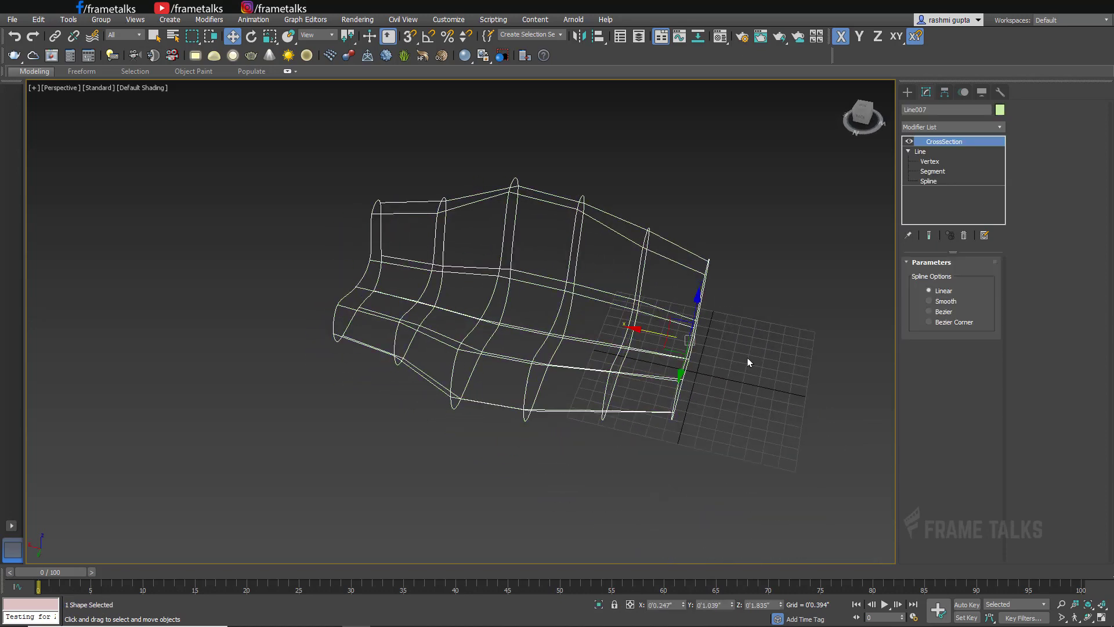
{"action": "left_click", "coordinate": [928, 181]}
{"action": "left_click", "coordinate": [692, 341]}
{"action": "key", "text": "r"}
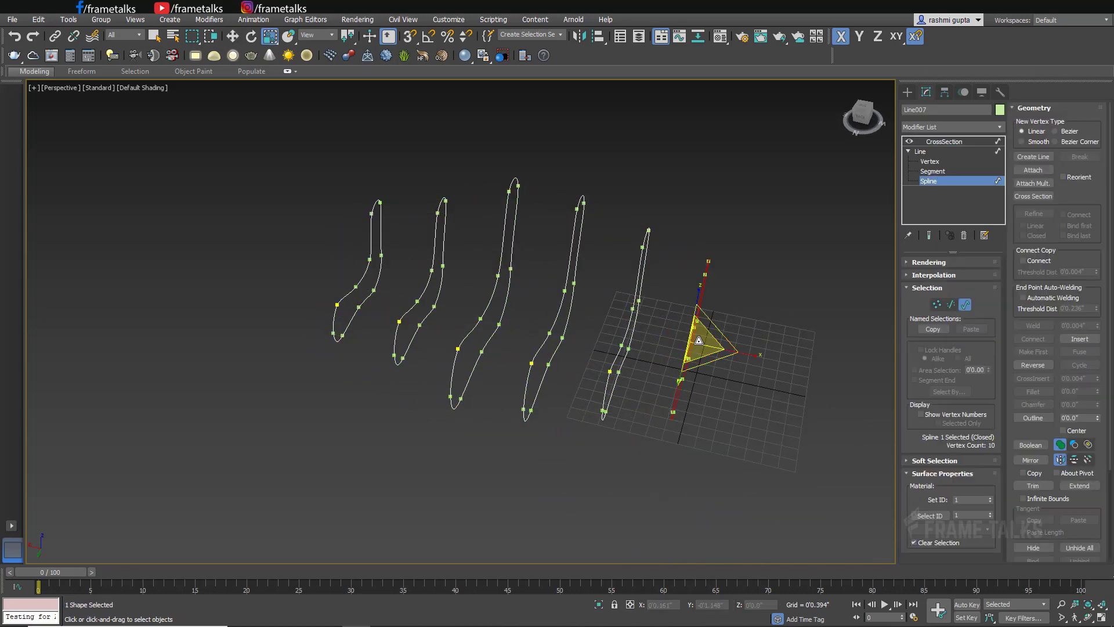
{"action": "key", "text": "w"}
{"action": "mouse_move", "coordinate": [706, 408]}
{"action": "middle_mouse_down", "text": "alt"}
{"action": "mouse_move", "coordinate": [613, 375]}
{"action": "mouse_move", "coordinate": [720, 395]}
{"action": "middle_mouse_up", "text": "alt"}
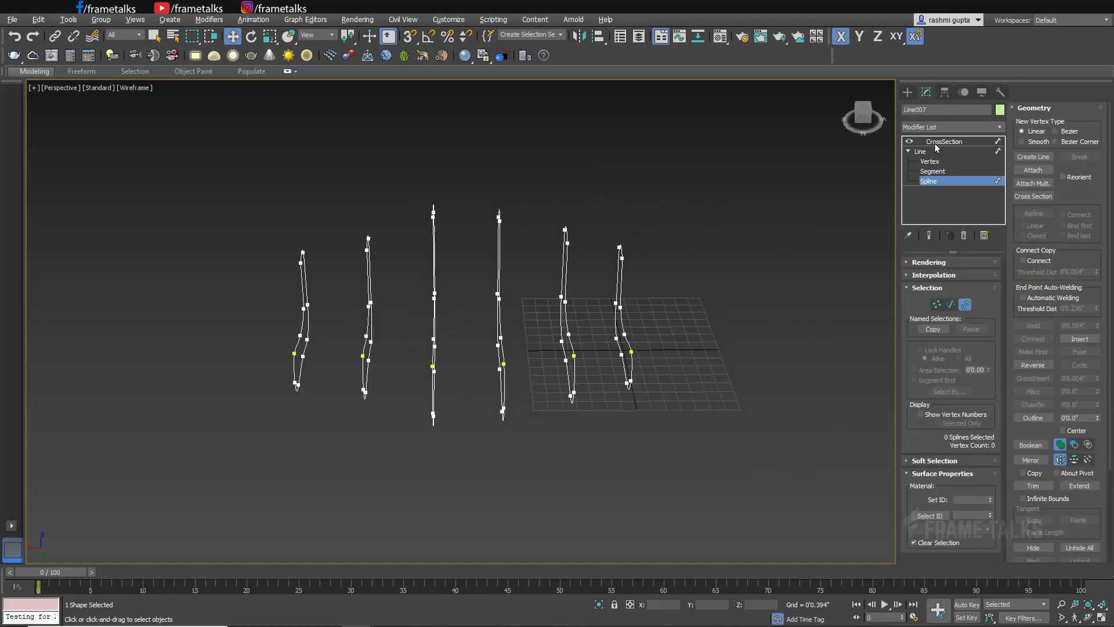
- Set the CrossSection modifier's spline option to Smooth
{"action": "left_click", "coordinate": [935, 141]}
{"action": "middle_click_drag", "start_coordinate": [642, 304], "coordinate": [714, 299], "text": "alt"}
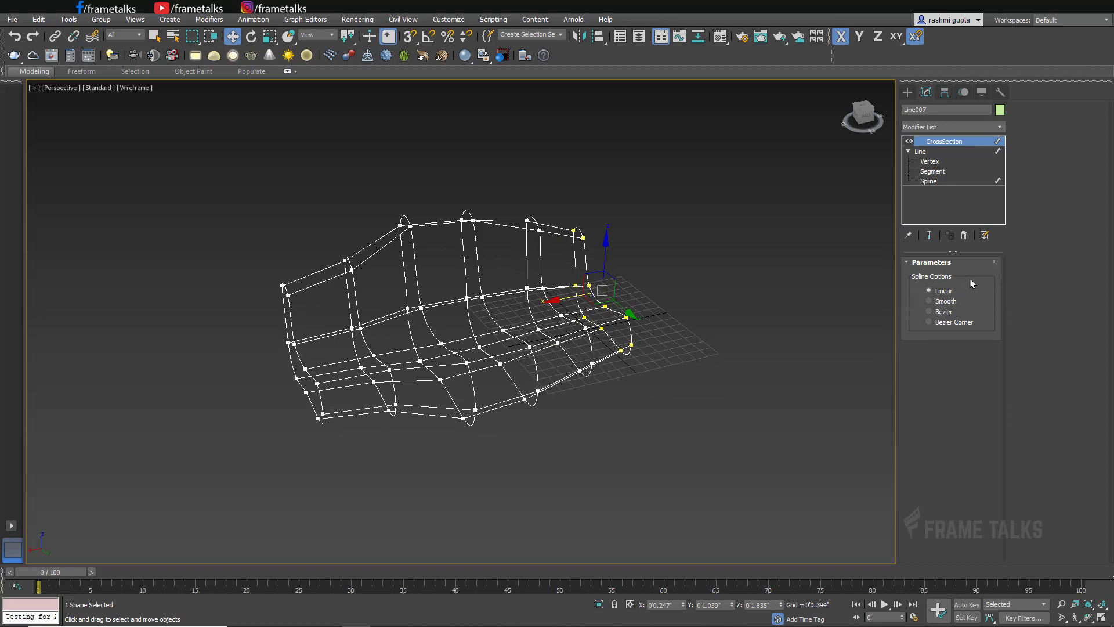
{"action": "left_click", "coordinate": [943, 302]}
{"action": "middle_click_drag", "start_coordinate": [544, 360], "coordinate": [709, 325], "text": "alt"}
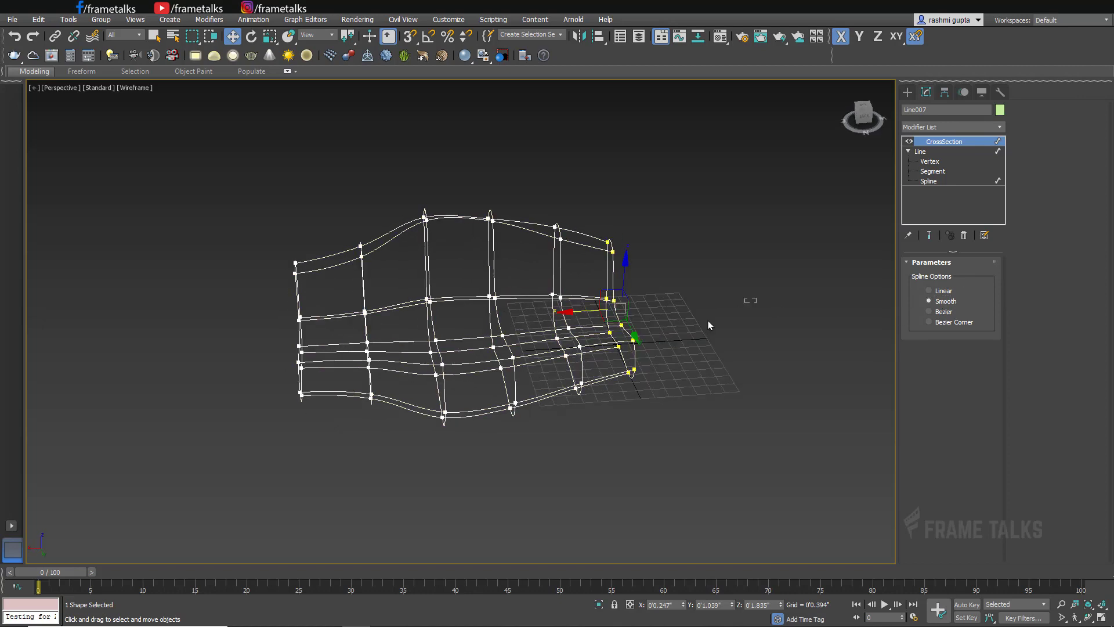
- At spline level with the end result shown, scale down the end profile nearest the grid and raise it slightly along Z
{"action": "left_click", "coordinate": [928, 181]}
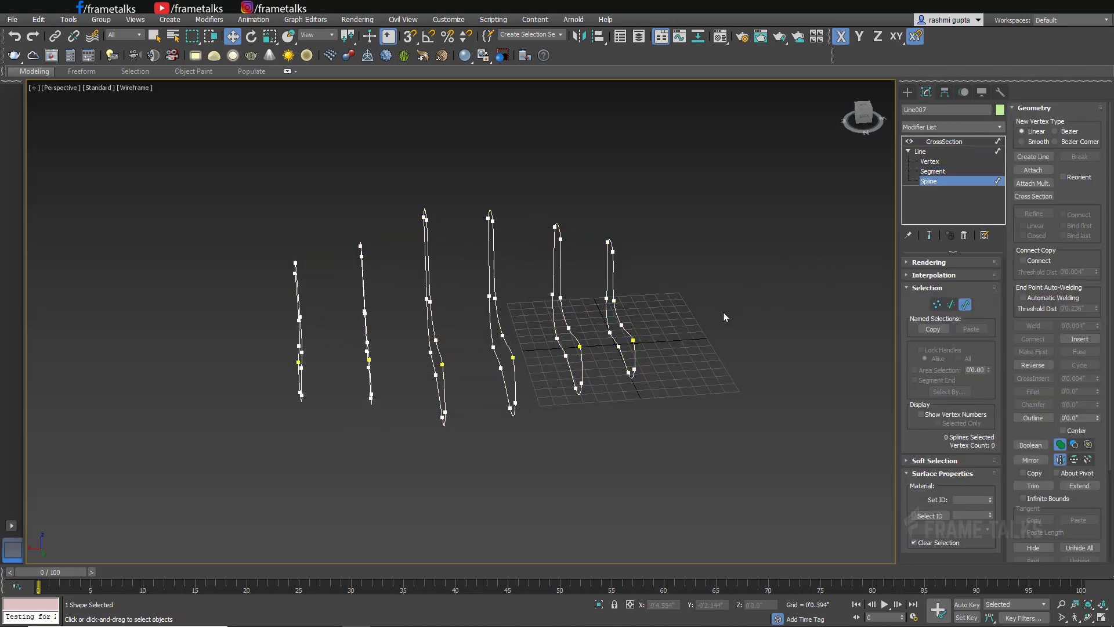
{"action": "key", "text": "q"}
{"action": "left_click", "coordinate": [603, 320]}
{"action": "left_click", "coordinate": [929, 235]}
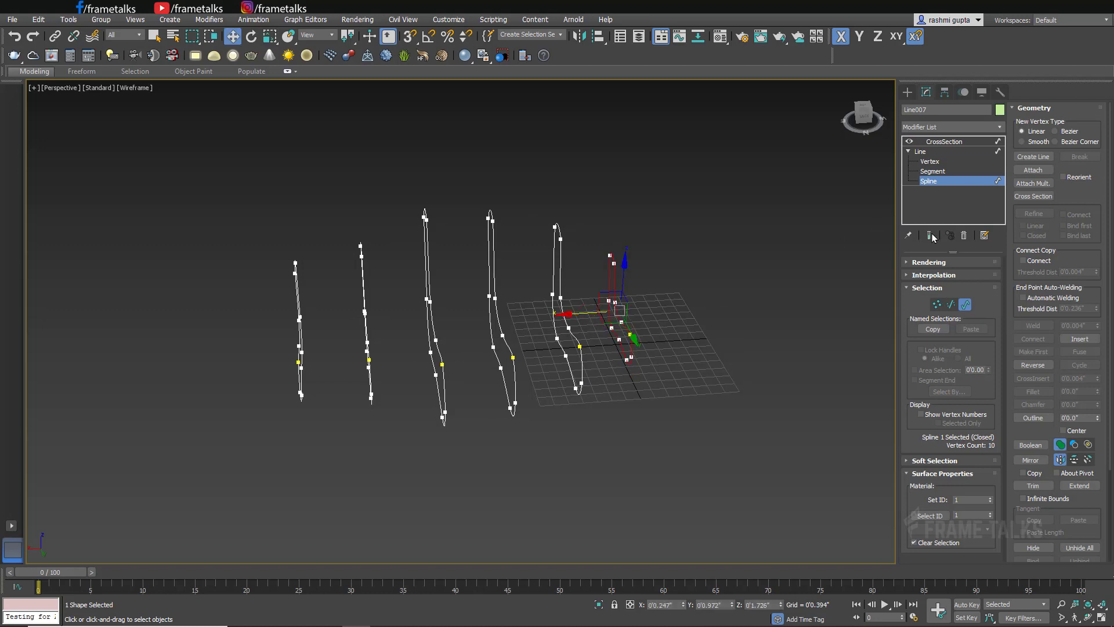
{"action": "left_click_drag", "start_coordinate": [615, 314], "coordinate": [621, 289]}
{"action": "key", "text": "w"}
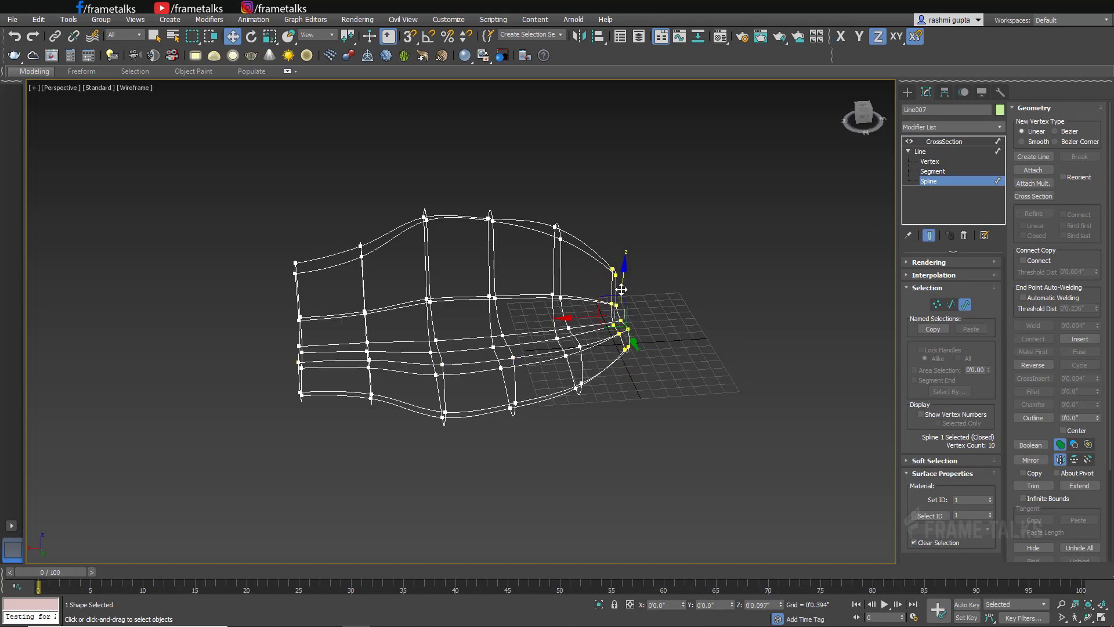
- Scale down the opposite end profile and its neighbouring profile to round off that side of the cage
{"action": "key", "text": "r"}
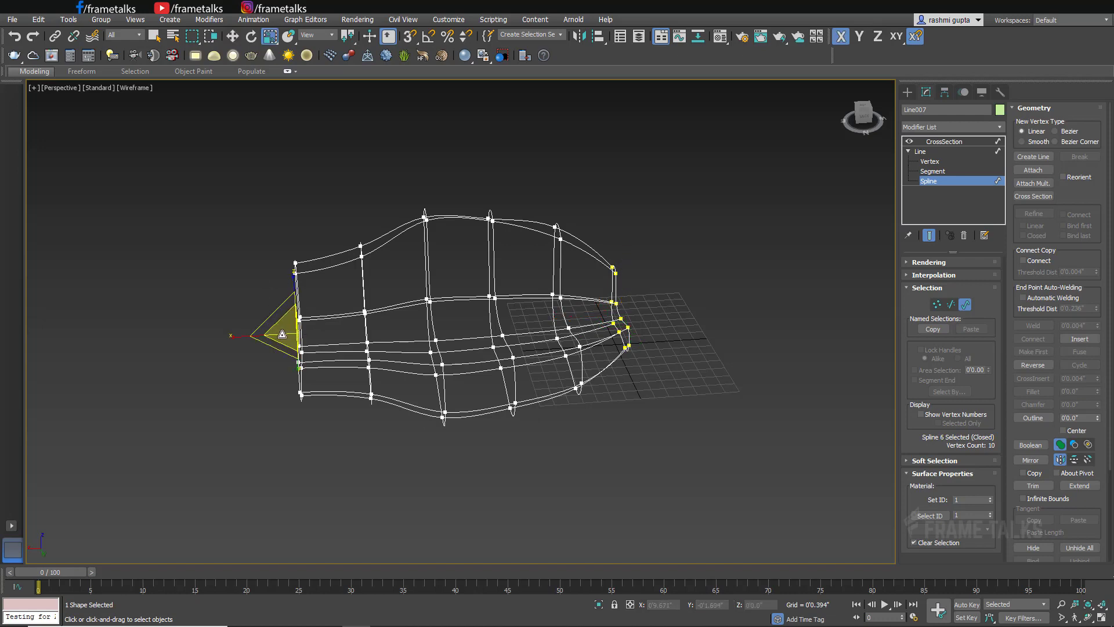
{"action": "left_click_drag", "start_coordinate": [282, 334], "coordinate": [248, 363]}
{"action": "key", "text": "w"}
{"action": "left_click", "coordinate": [367, 318]}
{"action": "key", "text": "r"}
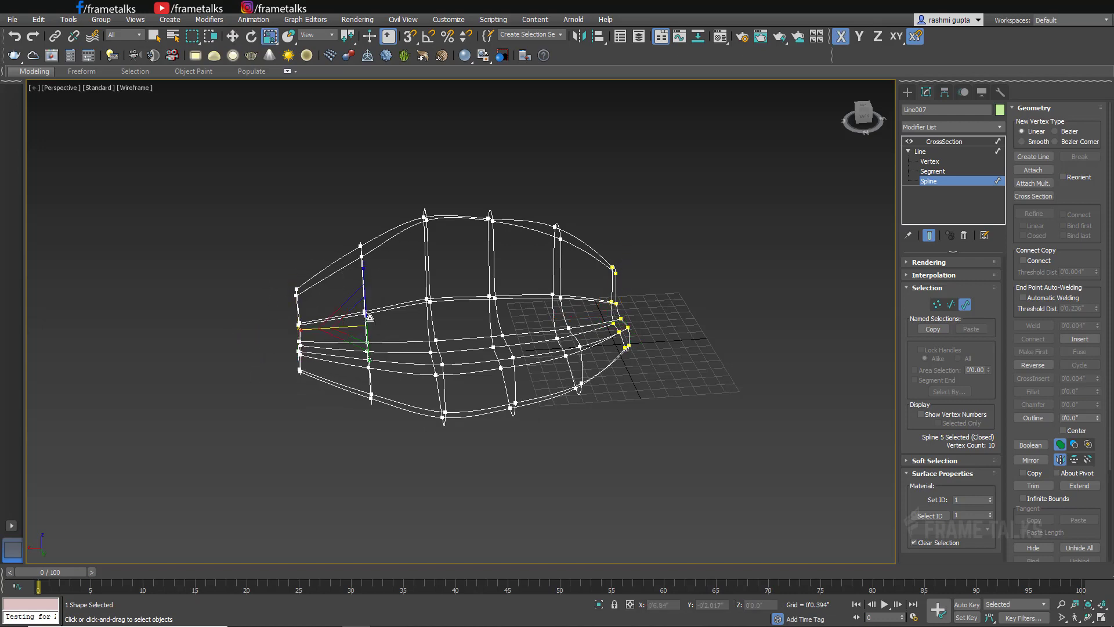
{"action": "key", "text": "w"}
{"action": "middle_click_drag", "start_coordinate": [438, 325], "coordinate": [474, 344], "text": "alt"}
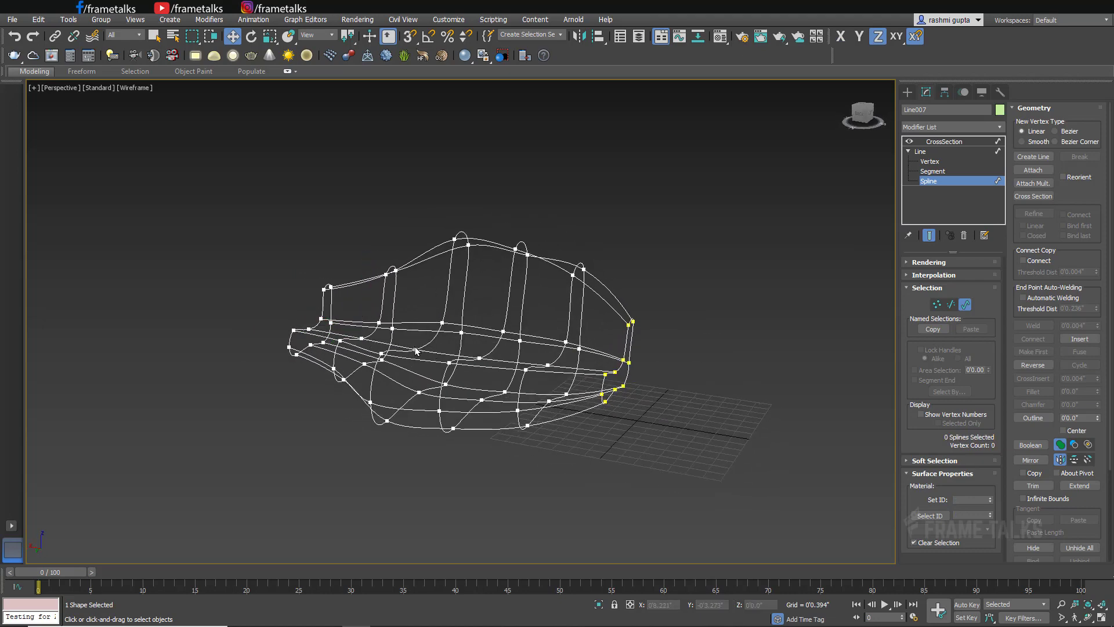
{"action": "left_click", "coordinate": [381, 343]}
{"action": "middle_click_drag", "start_coordinate": [401, 320], "coordinate": [420, 333], "text": "alt"}
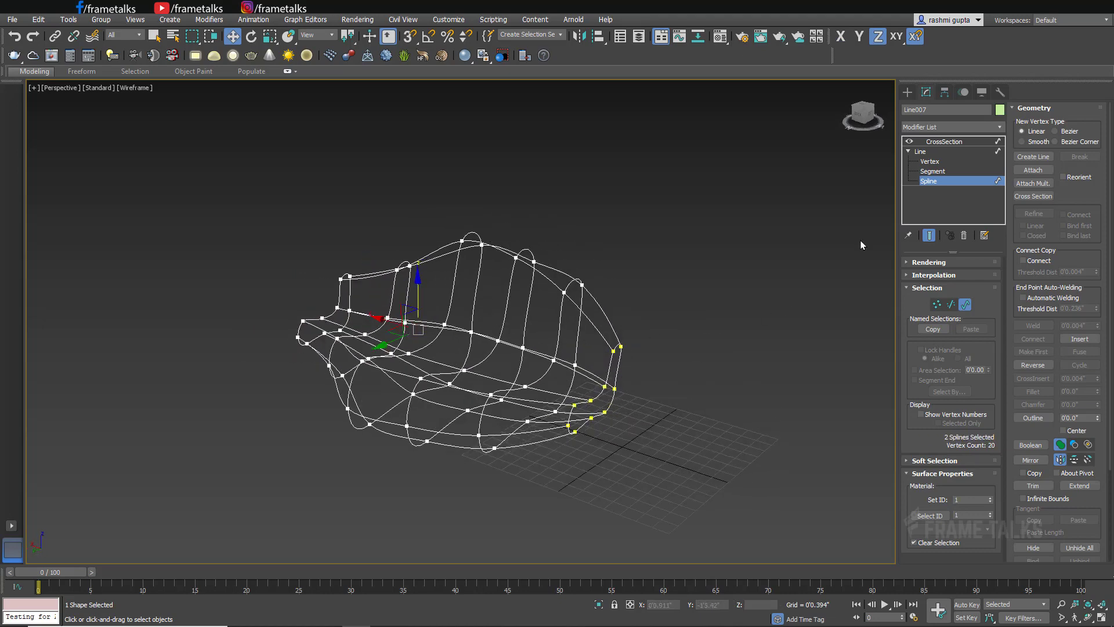
- At vertex level, lower the two vertices at the seat-to-back bend of the narrow end profile slightly along Z
{"action": "left_click", "coordinate": [937, 162]}
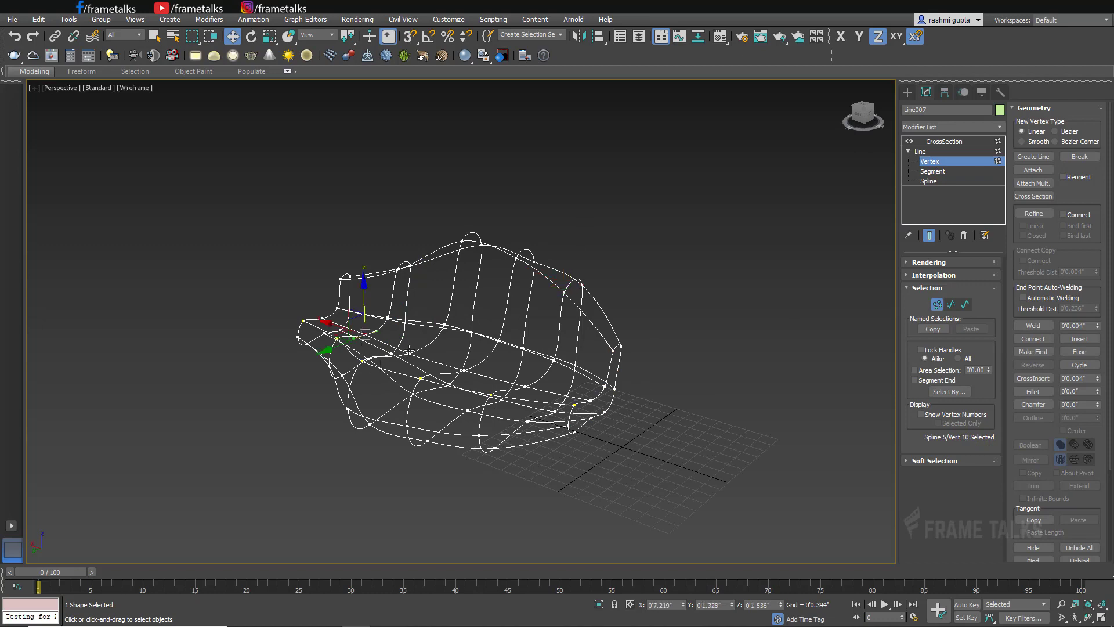
{"action": "left_click", "coordinate": [405, 327]}
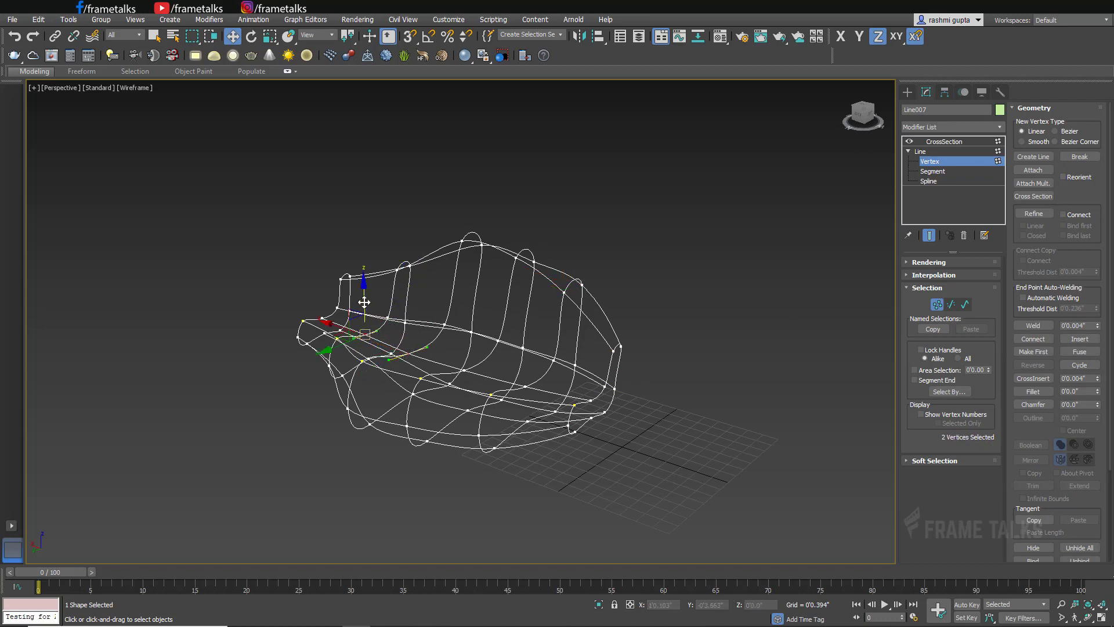
{"action": "middle_click_drag", "start_coordinate": [464, 381], "coordinate": [406, 372], "text": "alt"}
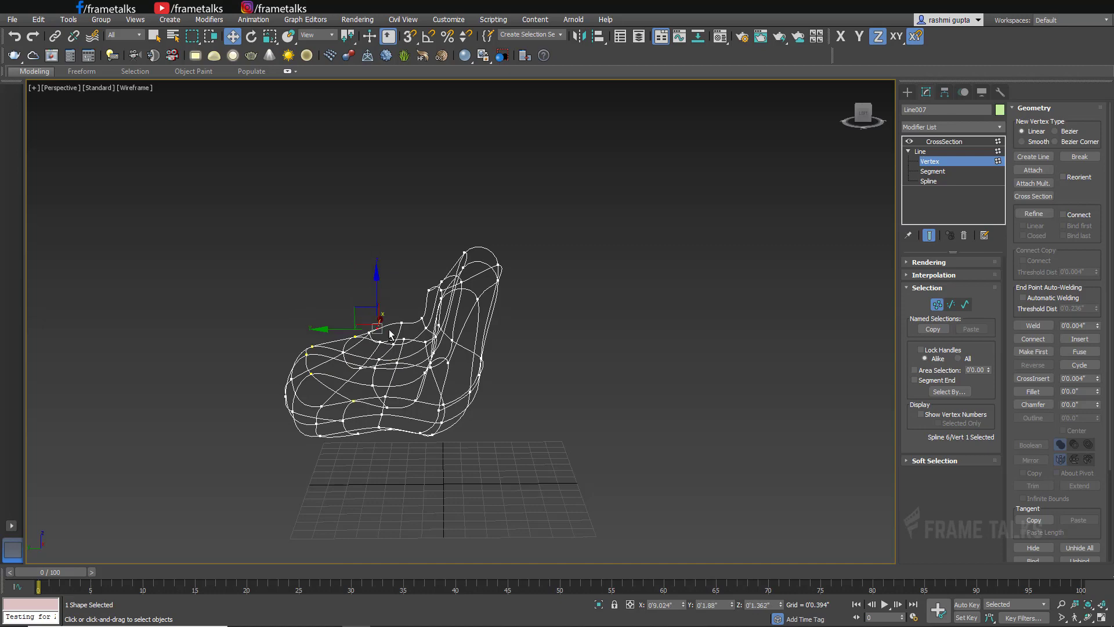
{"action": "middle_click_drag", "start_coordinate": [390, 334], "coordinate": [396, 323], "text": "alt"}
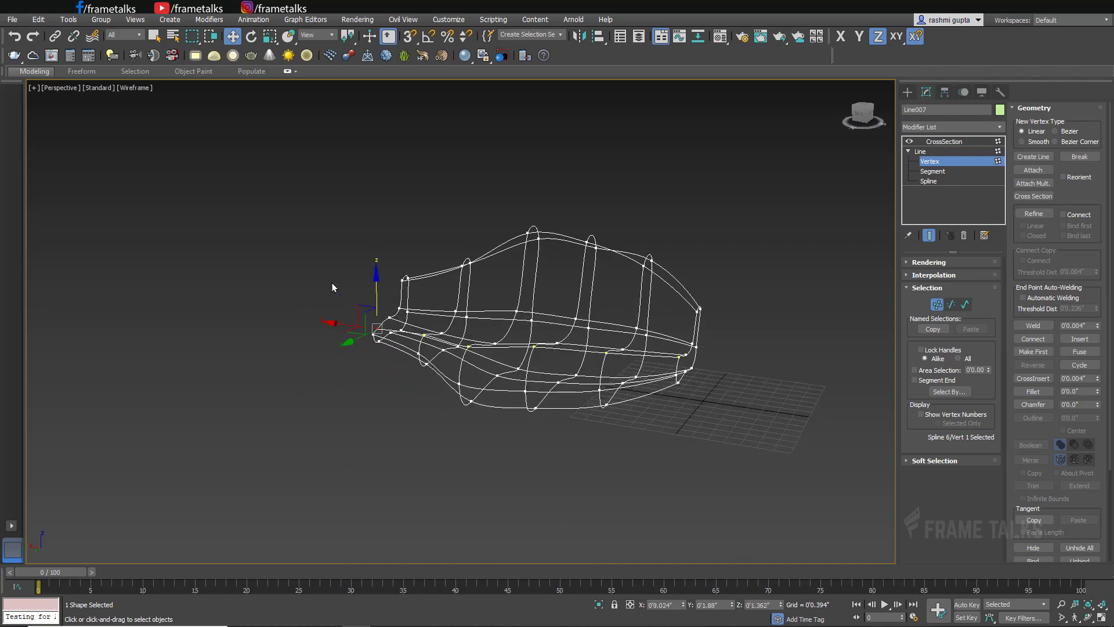
{"action": "left_click_drag", "start_coordinate": [401, 319], "coordinate": [401, 319]}
{"action": "scroll", "coordinate": [400, 317], "scroll_direction": "up", "scroll_amount": 3}
{"action": "left_click_drag", "start_coordinate": [398, 275], "coordinate": [397, 280]}
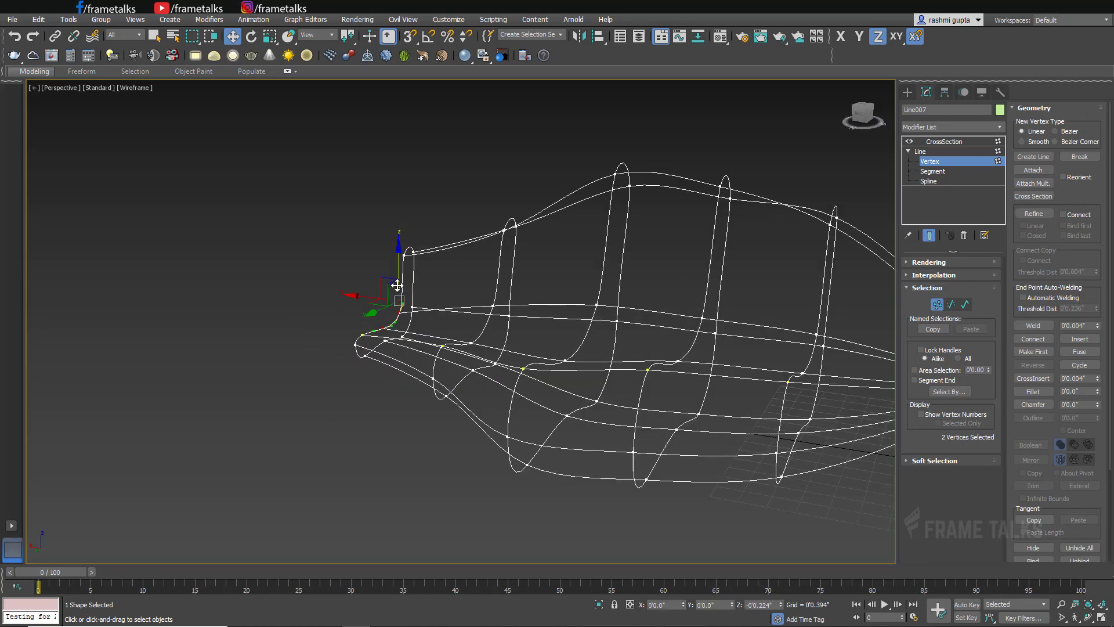
- Pull the front vertices of the narrow end profile inward along Y to shorten that end of the seat
{"action": "scroll", "coordinate": [397, 285], "scroll_direction": "down", "scroll_amount": 2}
{"action": "middle_click_drag", "start_coordinate": [423, 348], "coordinate": [464, 305], "text": "alt"}
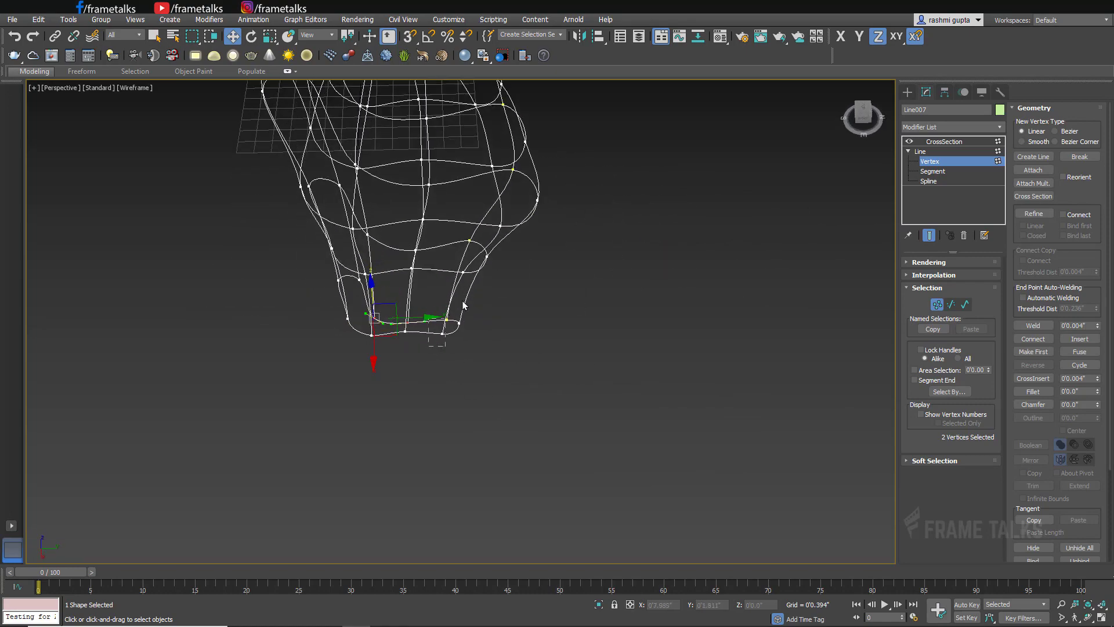
{"action": "left_click_drag", "start_coordinate": [493, 323], "coordinate": [479, 325]}
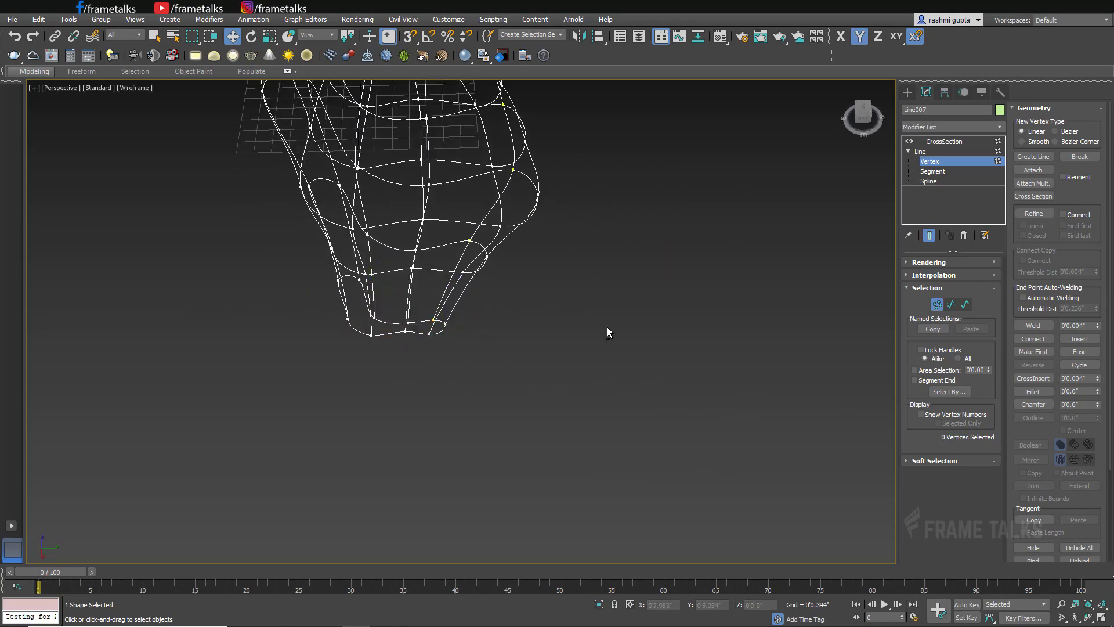
{"action": "middle_click_drag", "start_coordinate": [608, 332], "coordinate": [468, 345], "text": "alt"}
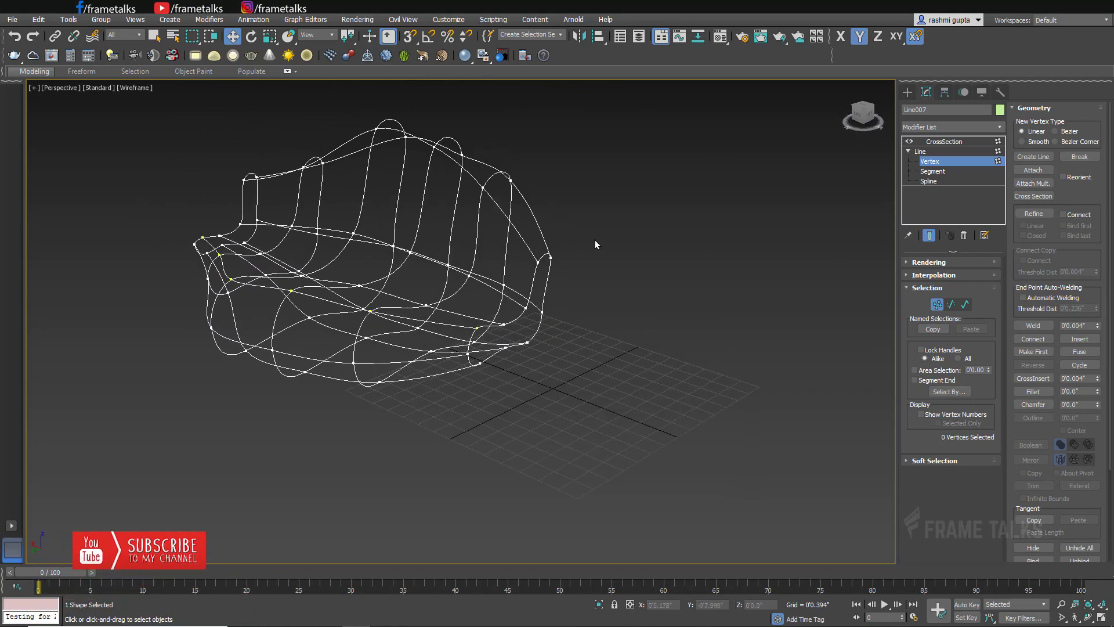
{"action": "middle_click_drag", "start_coordinate": [595, 244], "coordinate": [523, 255], "text": "alt"}
- Return to the CrossSection level and add a Surface modifier on top of it to skin the cage
{"action": "left_click", "coordinate": [938, 143]}
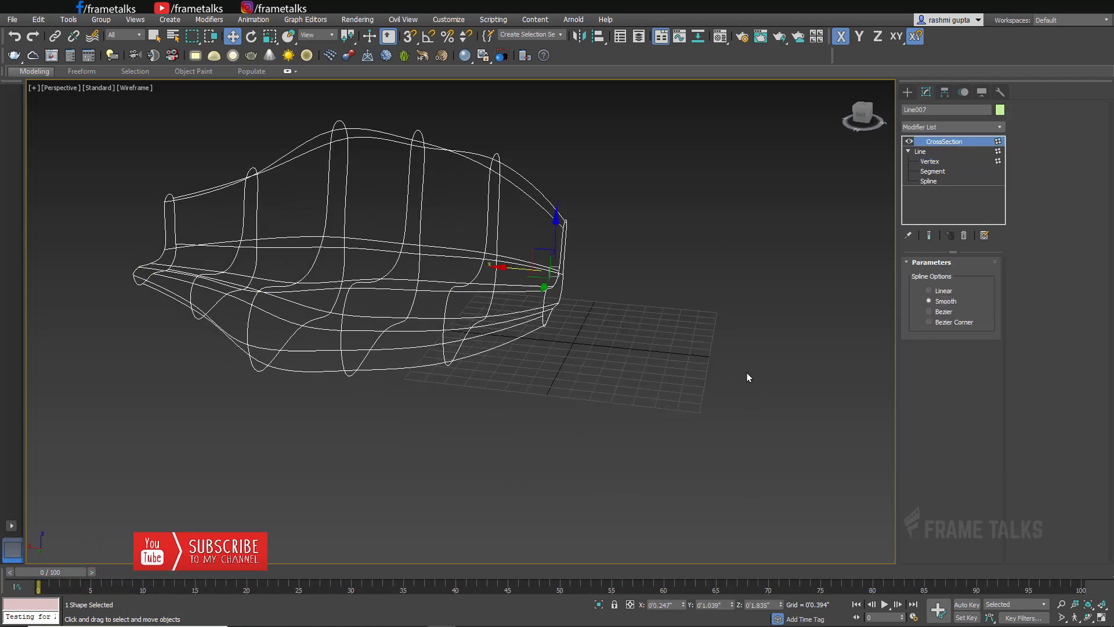
{"action": "middle_click_drag", "start_coordinate": [747, 378], "coordinate": [864, 393]}
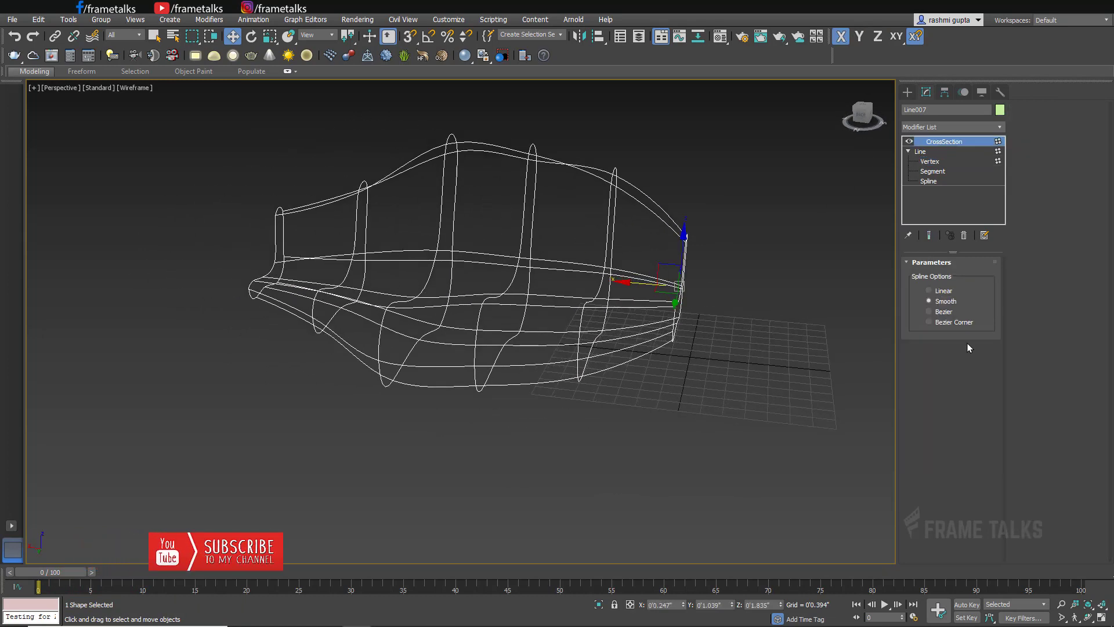
{"action": "left_click", "coordinate": [954, 127]}
{"action": "type", "text": "surf"}
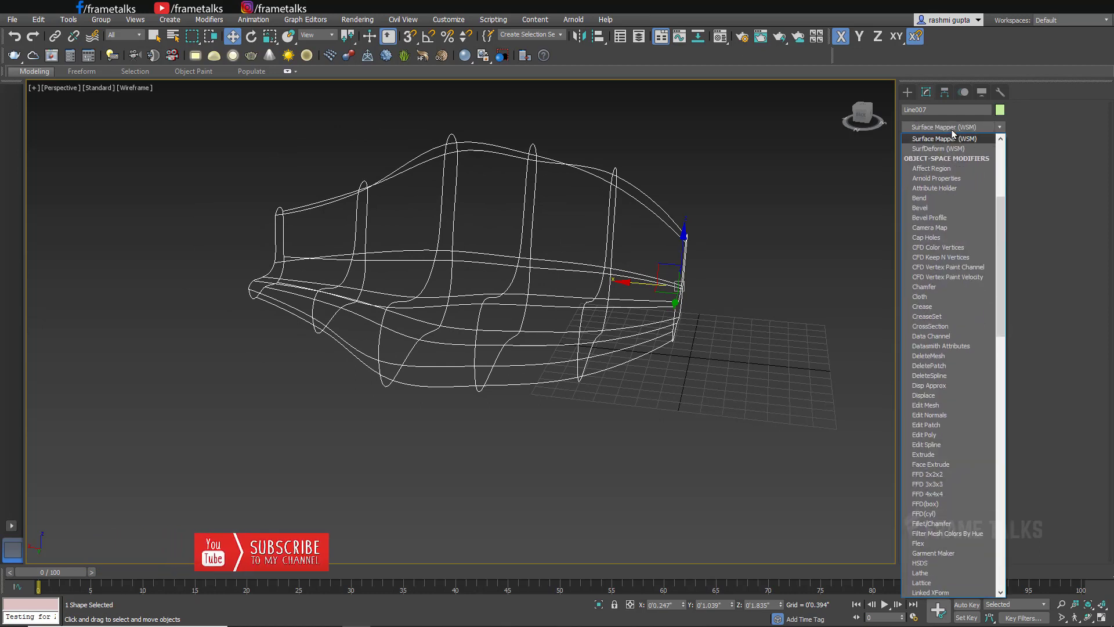
{"action": "type", "text": "d"}
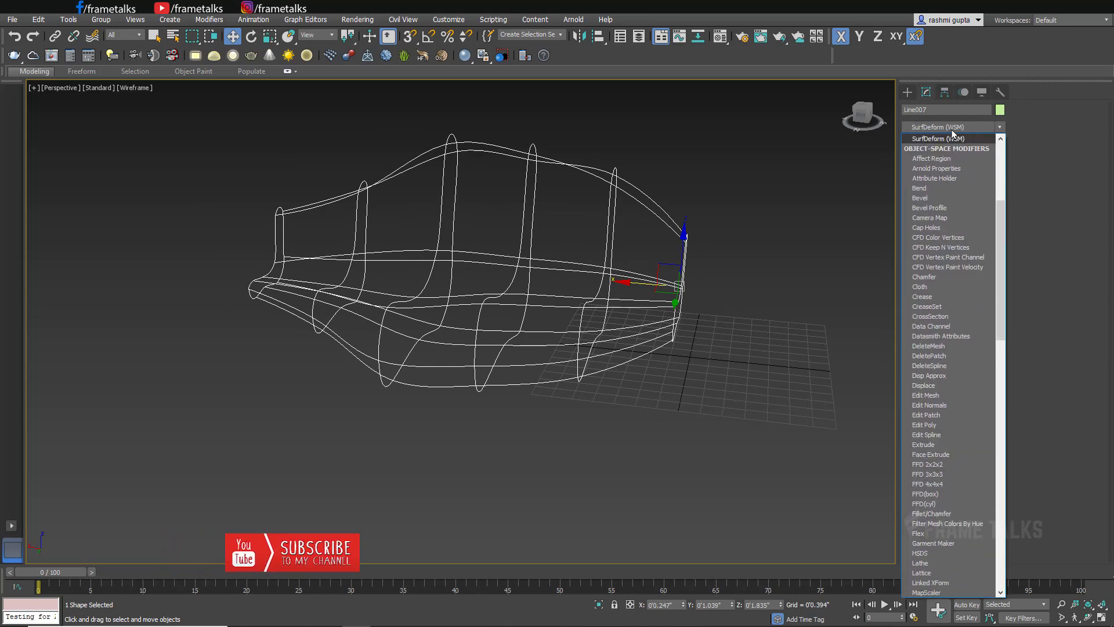
{"action": "type", "text": "ace"}
{"action": "key", "text": "Return"}
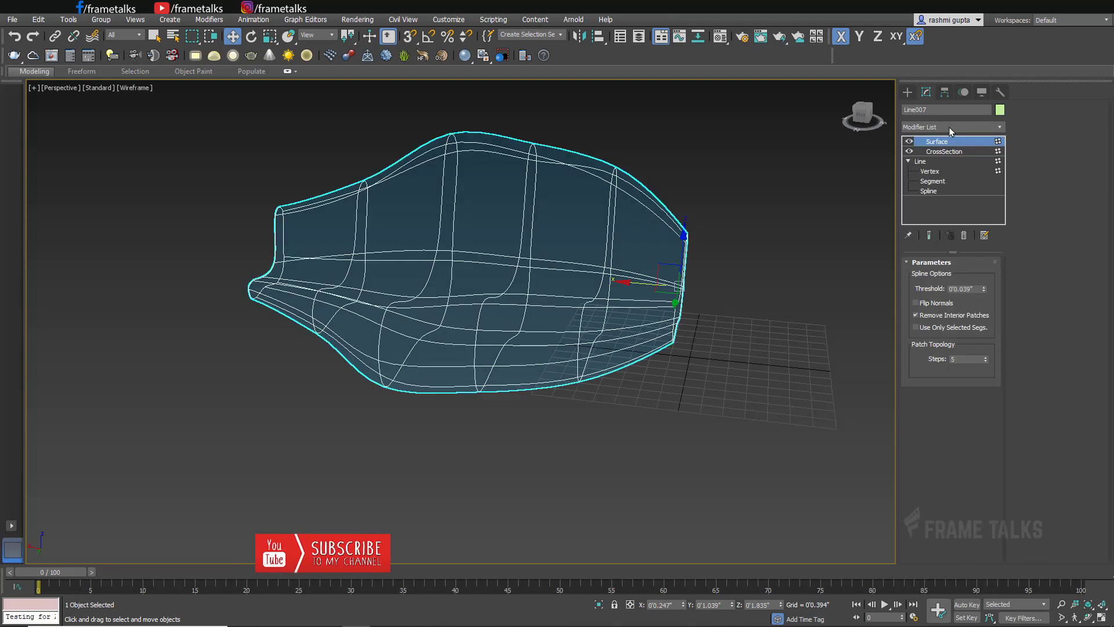
- Switch the Perspective view to Default Shading, reselect the skinned sofa and turn on angle snap
{"action": "middle_click_drag", "start_coordinate": [824, 219], "coordinate": [715, 278]}
{"action": "left_click", "coordinate": [715, 277]}
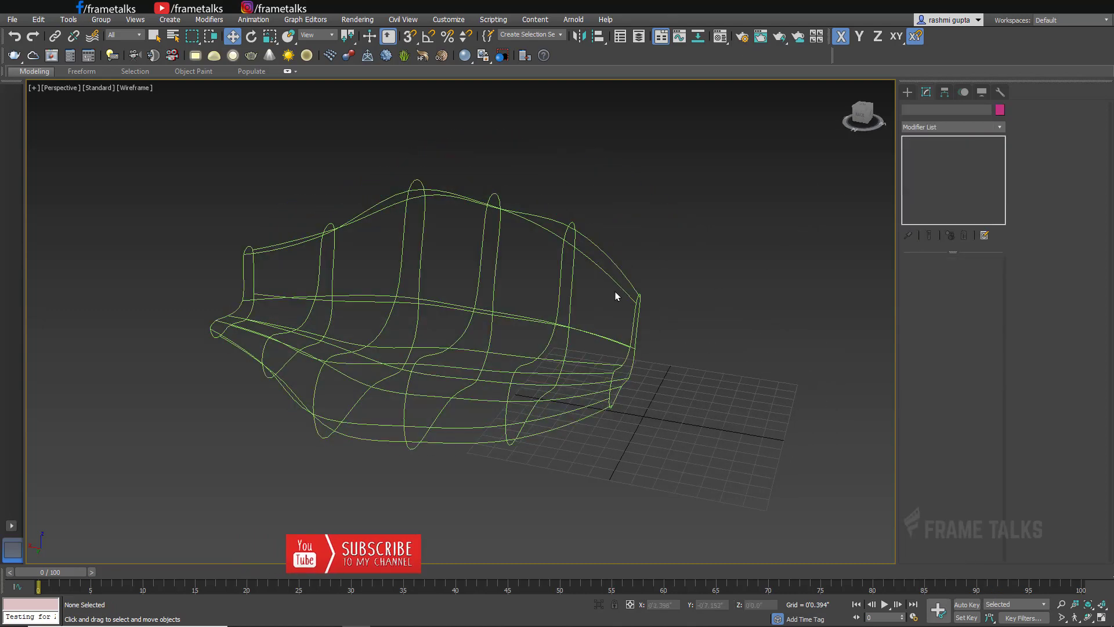
{"action": "key", "text": "F3"}
{"action": "mouse_move", "coordinate": [646, 322]}
{"action": "middle_mouse_down", "text": "alt"}
{"action": "mouse_move", "coordinate": [714, 343]}
{"action": "mouse_move", "coordinate": [406, 394]}
{"action": "middle_mouse_up", "text": "alt"}
{"action": "left_click", "coordinate": [507, 378]}
{"action": "middle_click_drag", "start_coordinate": [406, 394], "coordinate": [369, 440]}
{"action": "middle_click_drag", "start_coordinate": [548, 433], "coordinate": [477, 424]}
{"action": "key", "text": "a"}
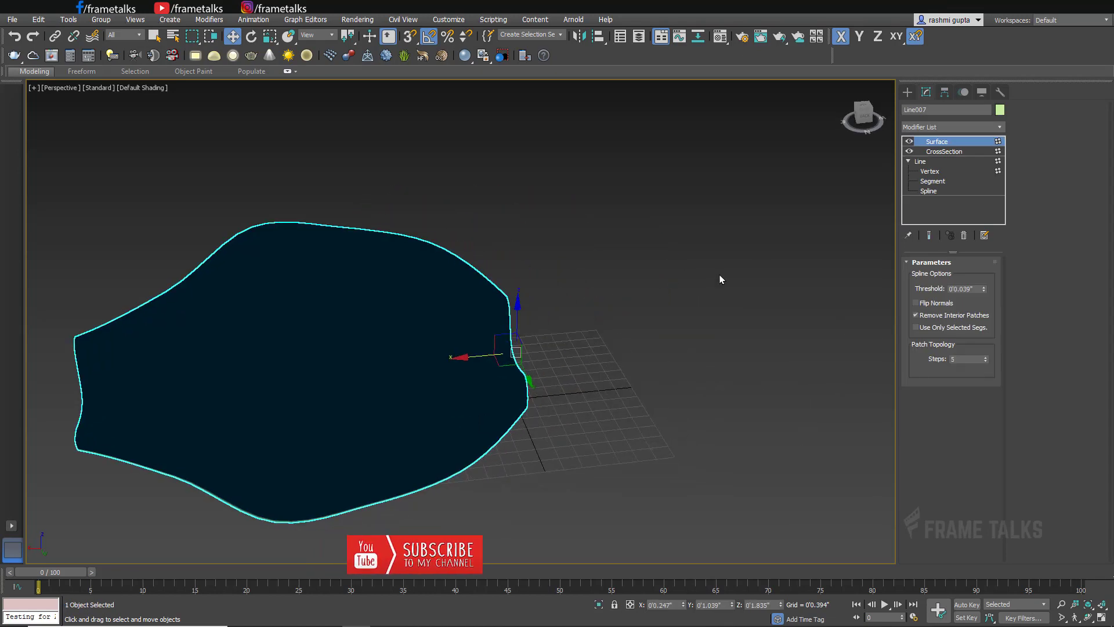
- Create a Section spline about 1'0.6" long and 0'5.7" wide on the grid beside the sofa
{"action": "left_click", "coordinate": [884, 128]}
{"action": "left_click", "coordinate": [908, 92]}
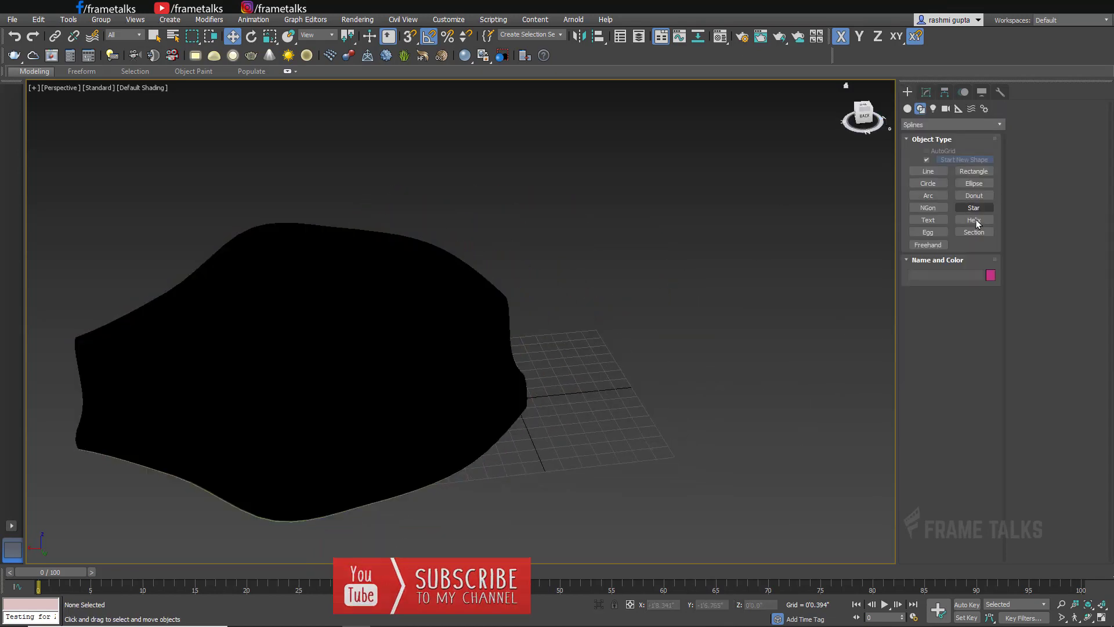
{"action": "left_click", "coordinate": [982, 232]}
{"action": "middle_click_drag", "start_coordinate": [729, 370], "coordinate": [555, 326]}
{"action": "scroll", "coordinate": [474, 304], "scroll_direction": "down", "scroll_amount": 3}
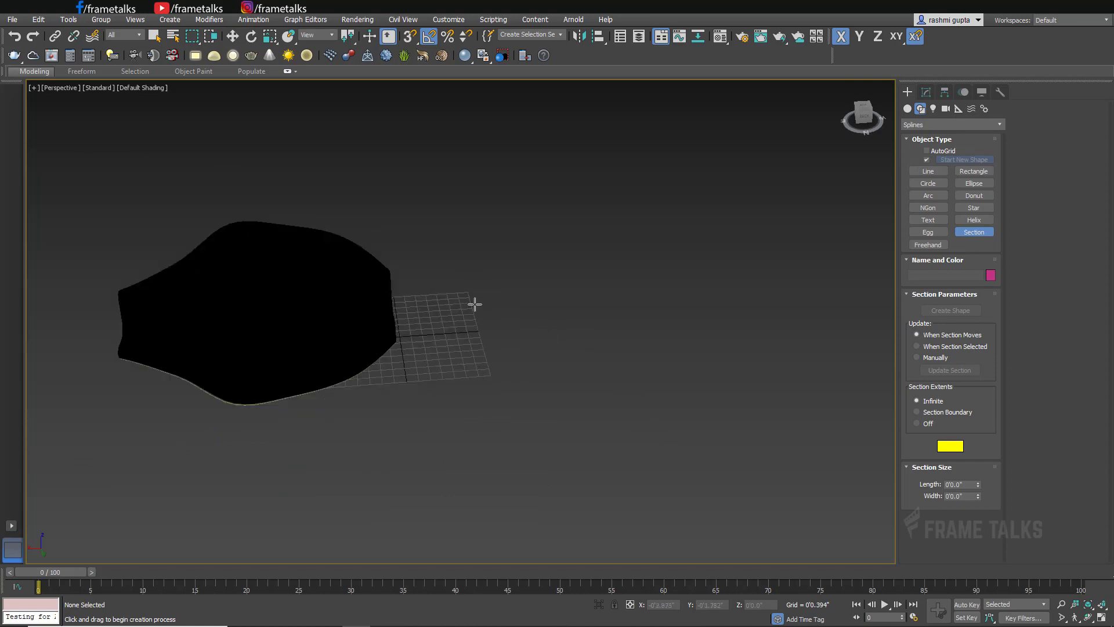
{"action": "middle_click_drag", "start_coordinate": [475, 304], "coordinate": [472, 228], "text": "alt"}
{"action": "left_click_drag", "start_coordinate": [469, 219], "coordinate": [540, 339]}
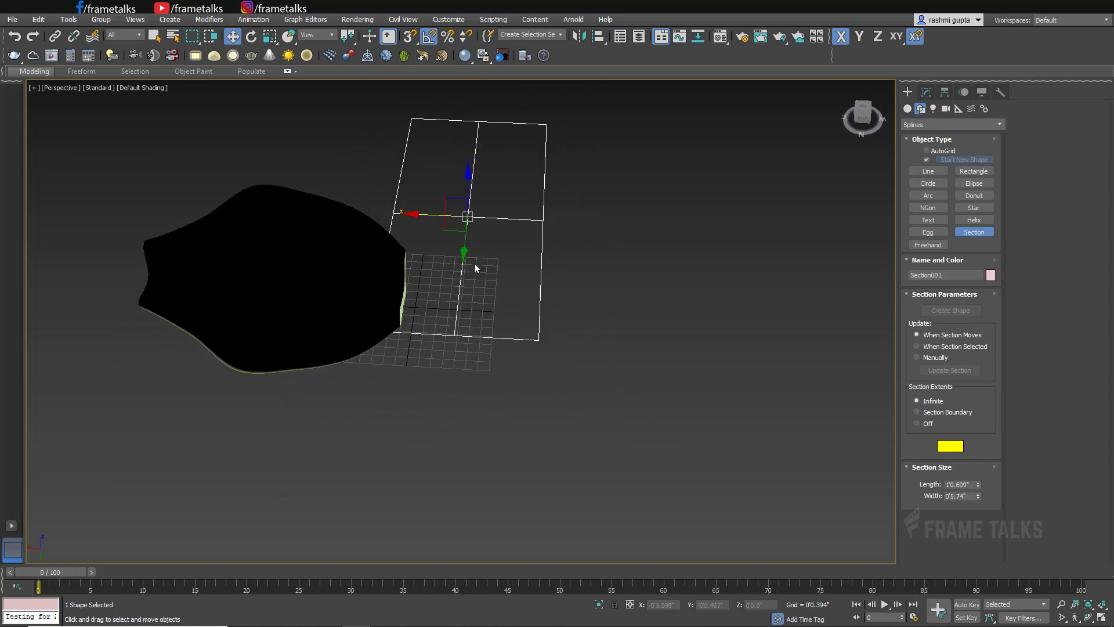
- Stand the section plane upright beyond the sofa's end nearest the grid, facing across its length
{"action": "right_click", "coordinate": [453, 230]}
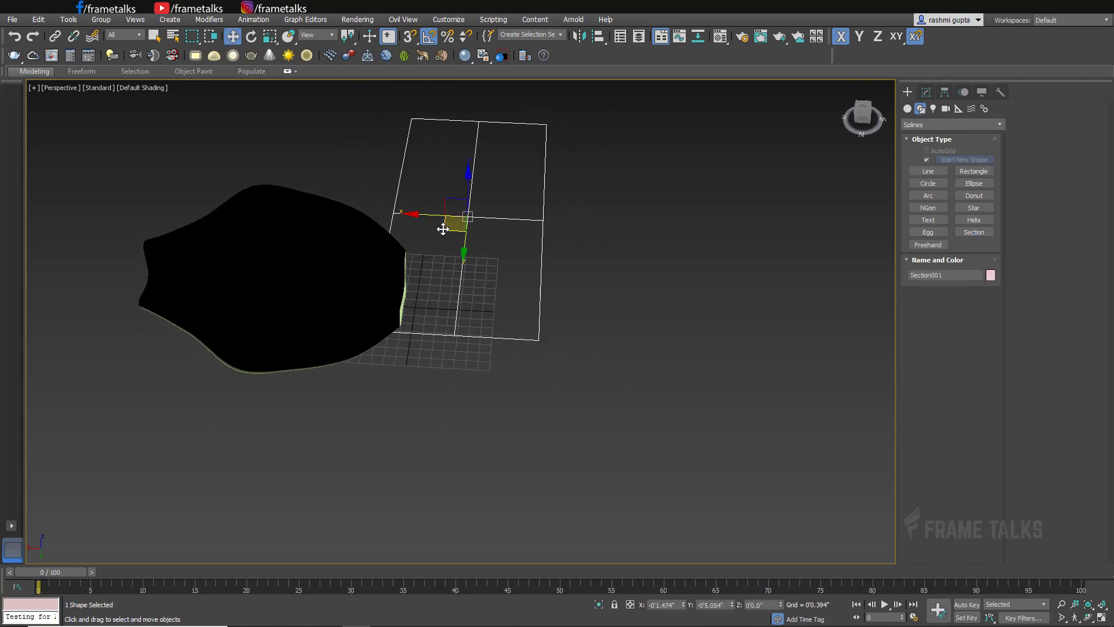
{"action": "left_click_drag", "start_coordinate": [443, 229], "coordinate": [404, 289]}
{"action": "key", "text": "e"}
{"action": "key", "text": "w"}
{"action": "middle_click_drag", "start_coordinate": [453, 304], "coordinate": [513, 303], "text": "alt"}
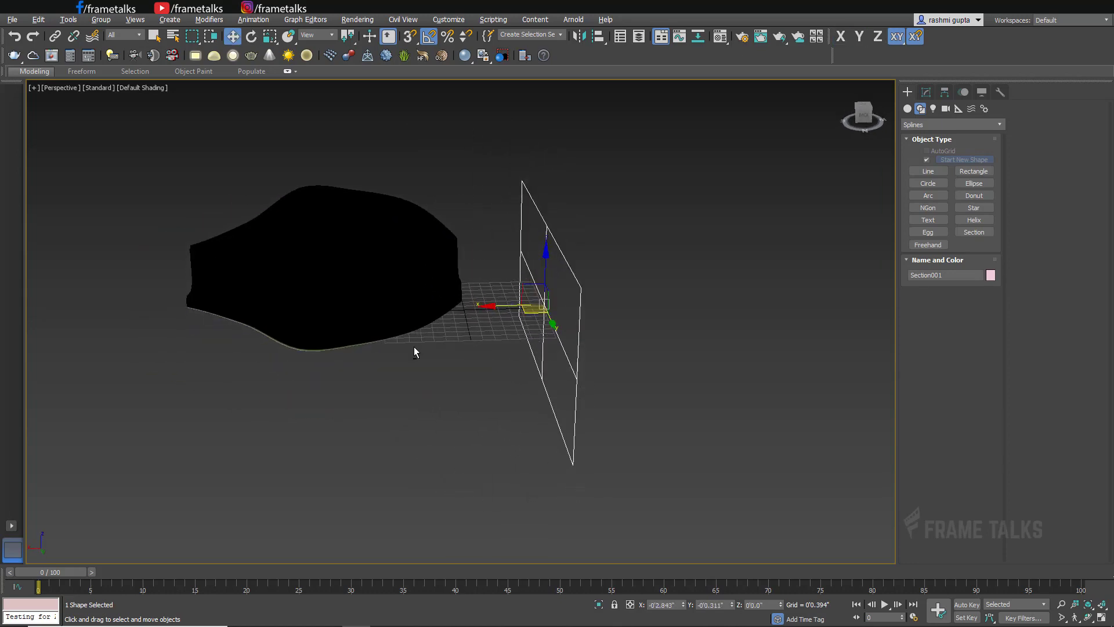
- Centre the section plane over the sofa's profile in the Left view and shift it along X toward the sofa in Perspective
{"action": "key", "text": "l"}
{"action": "left_click_drag", "start_coordinate": [484, 303], "coordinate": [460, 192]}
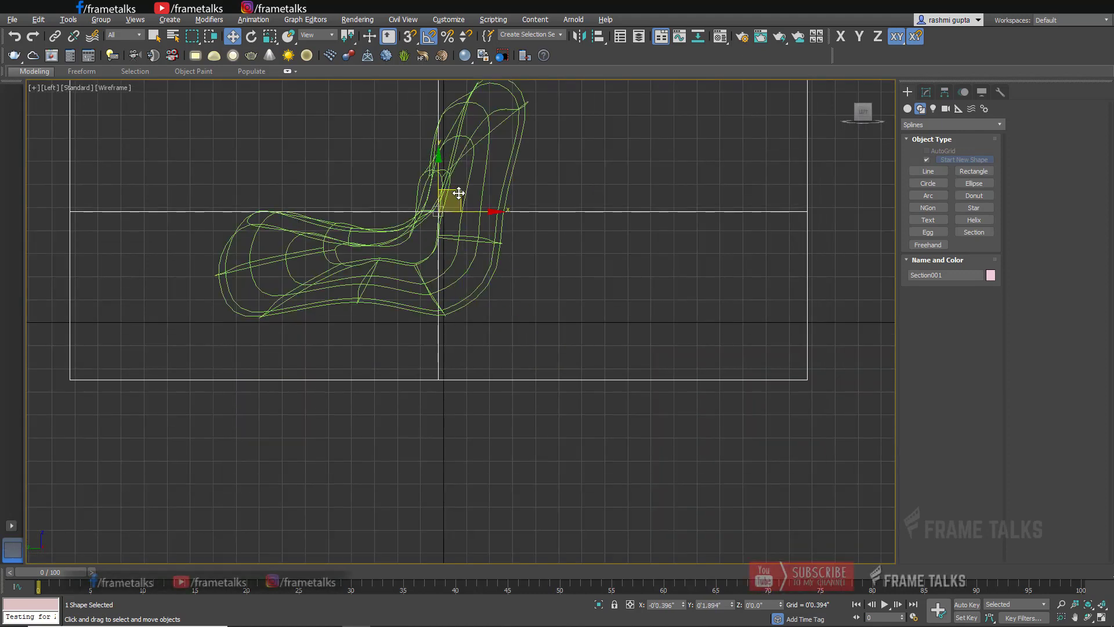
{"action": "middle_click_drag", "start_coordinate": [570, 311], "coordinate": [602, 405]}
{"action": "key", "text": "p"}
{"action": "scroll", "coordinate": [624, 296], "scroll_direction": "up", "scroll_amount": 3}
{"action": "middle_click_drag", "start_coordinate": [624, 296], "coordinate": [554, 293]}
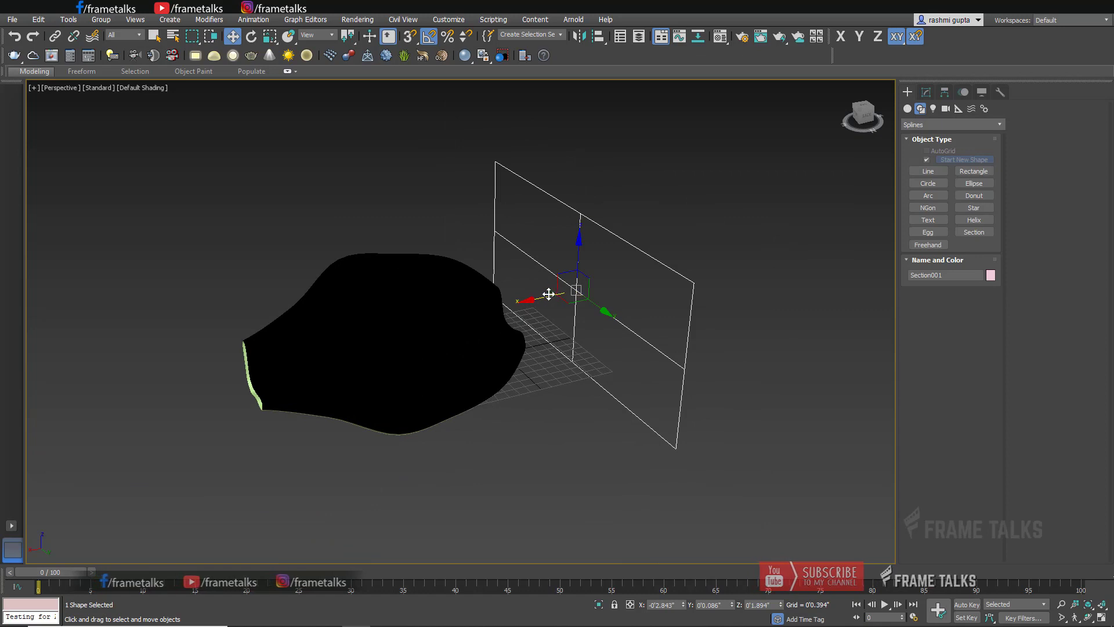
{"action": "left_click_drag", "start_coordinate": [549, 295], "coordinate": [491, 312]}
{"action": "middle_click_drag", "start_coordinate": [526, 357], "coordinate": [499, 357], "text": "alt"}
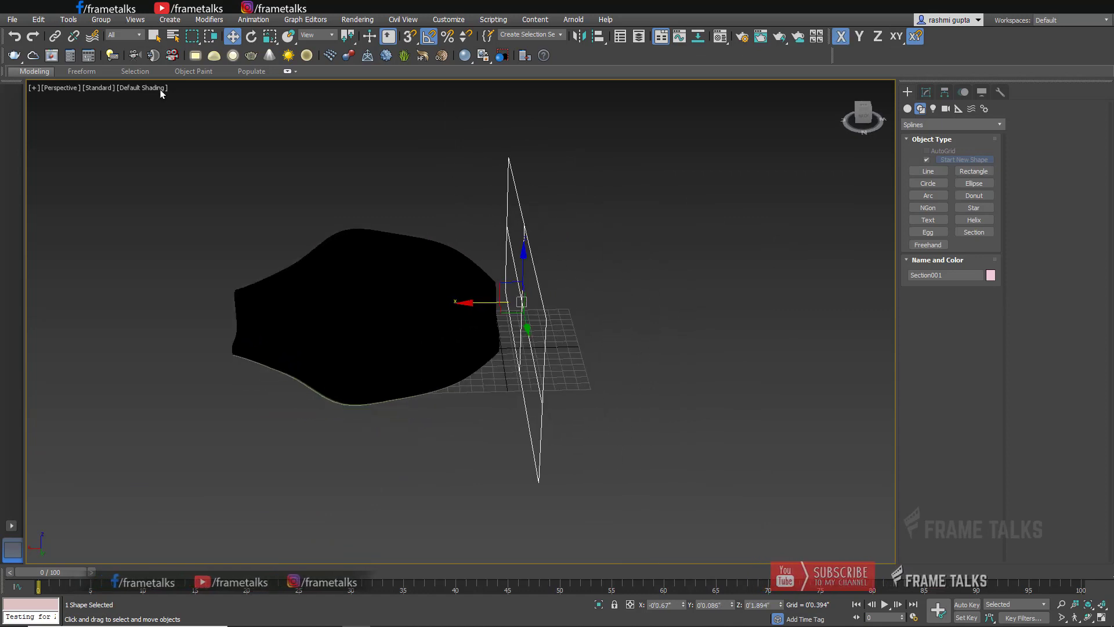
- Start an Array of section copies along X with a live preview and set its 1D count to 49
{"action": "left_click", "coordinate": [74, 22]}
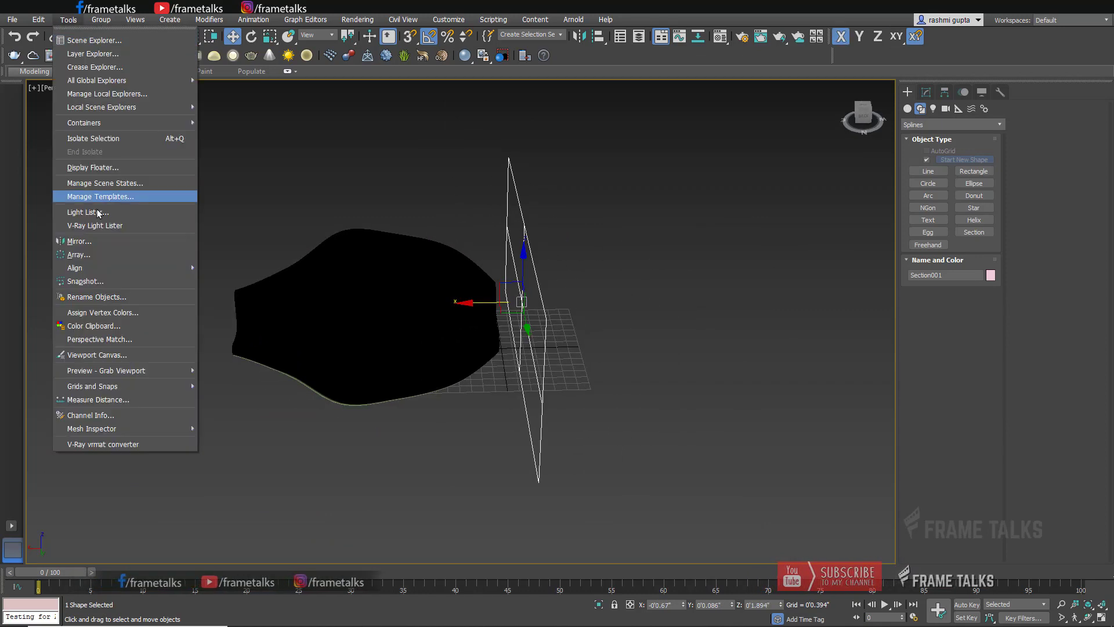
{"action": "left_click", "coordinate": [97, 263]}
{"action": "left_click_drag", "start_coordinate": [519, 217], "coordinate": [880, 149]}
{"action": "left_click", "coordinate": [1038, 298]}
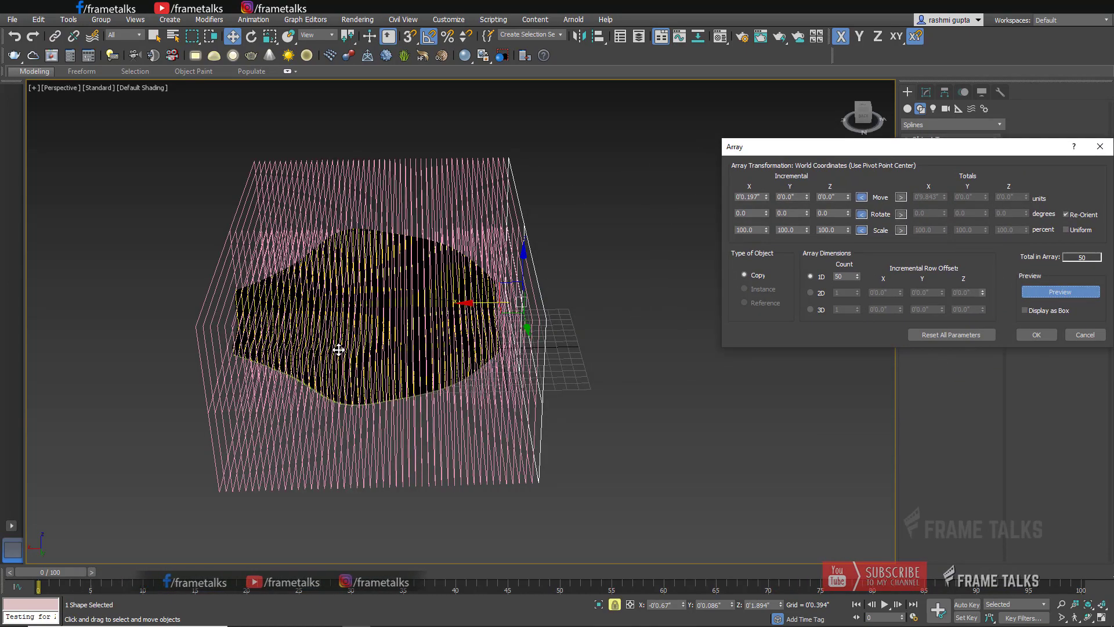
{"action": "middle_click_drag", "start_coordinate": [339, 350], "coordinate": [571, 384], "text": "alt"}
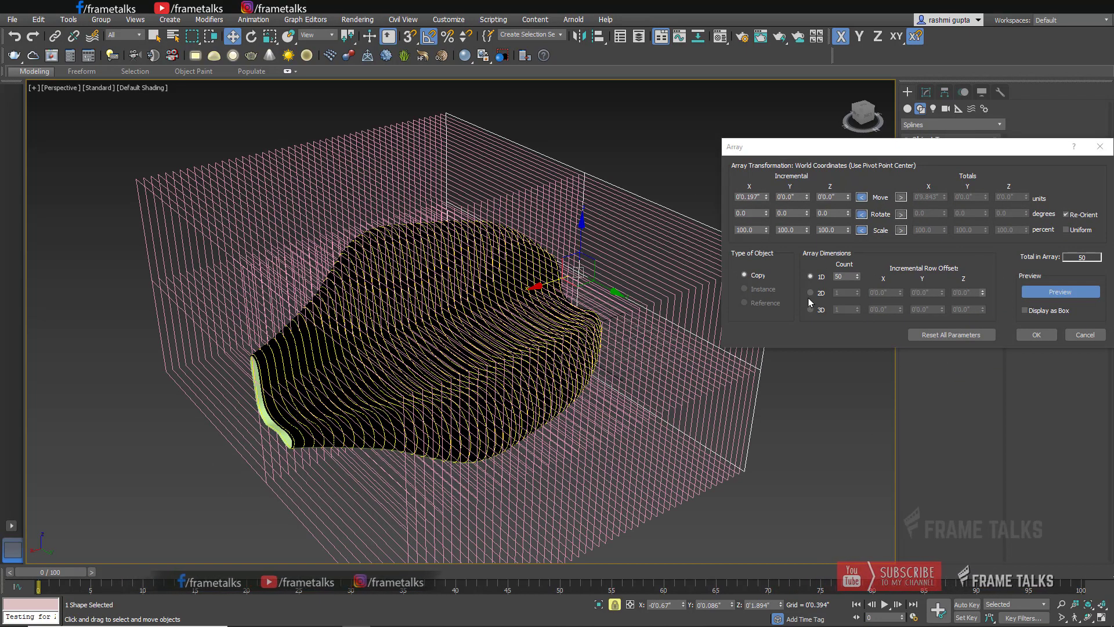
{"action": "left_click", "coordinate": [857, 278]}
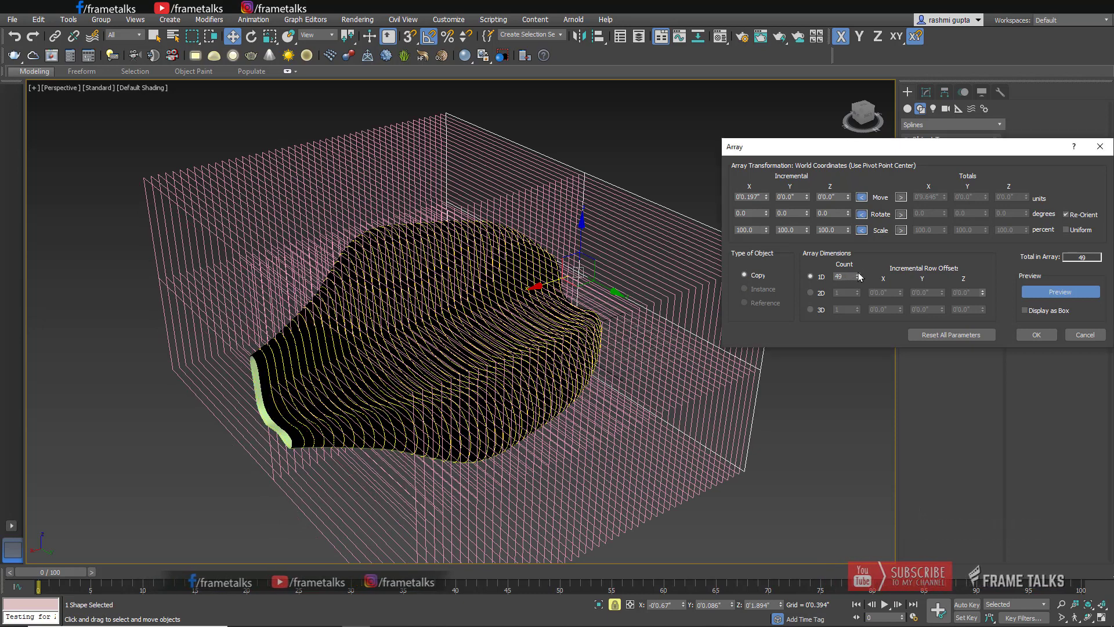
- Preview the section array with an incremental X move of 0'0.236" and a 1D count of 51 to span the sofa
{"action": "left_click", "coordinate": [767, 195]}
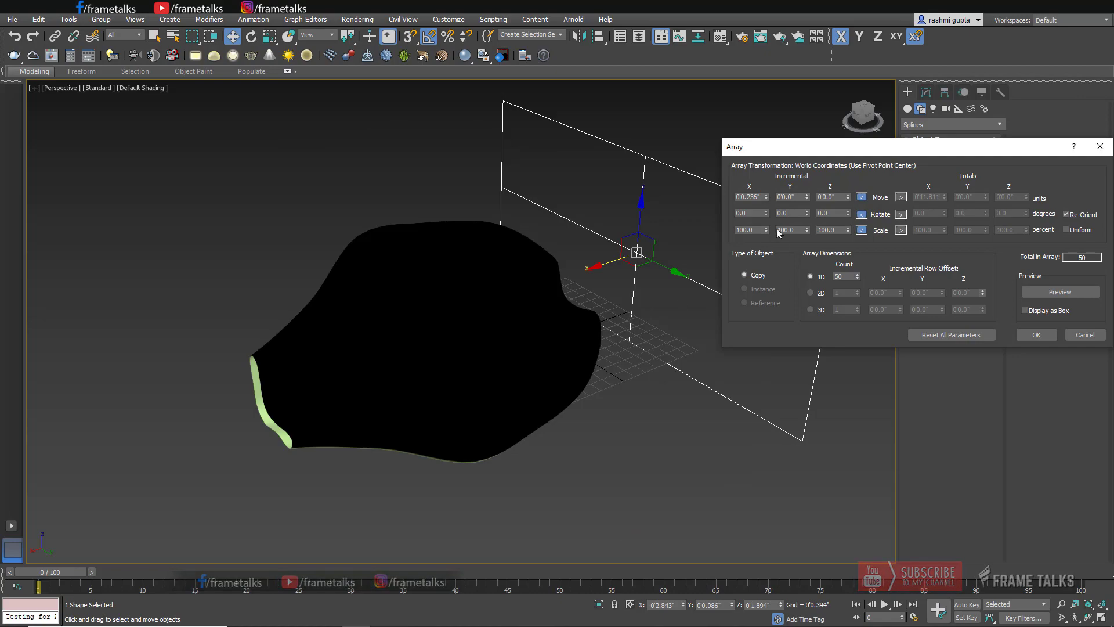
{"action": "left_click", "coordinate": [1033, 296]}
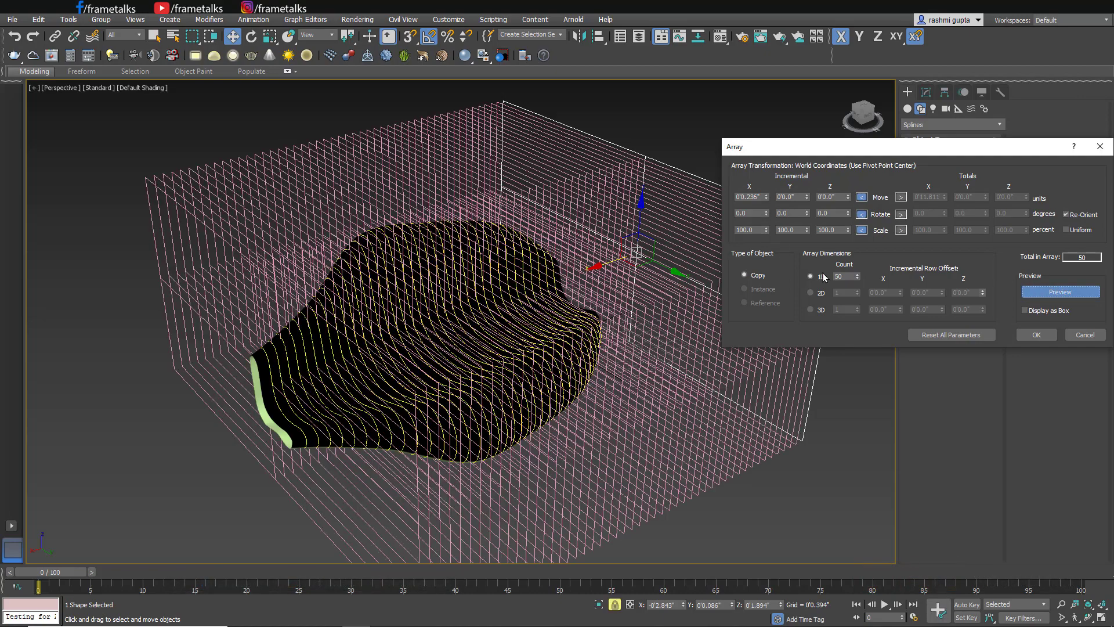
{"action": "left_click", "coordinate": [767, 196]}
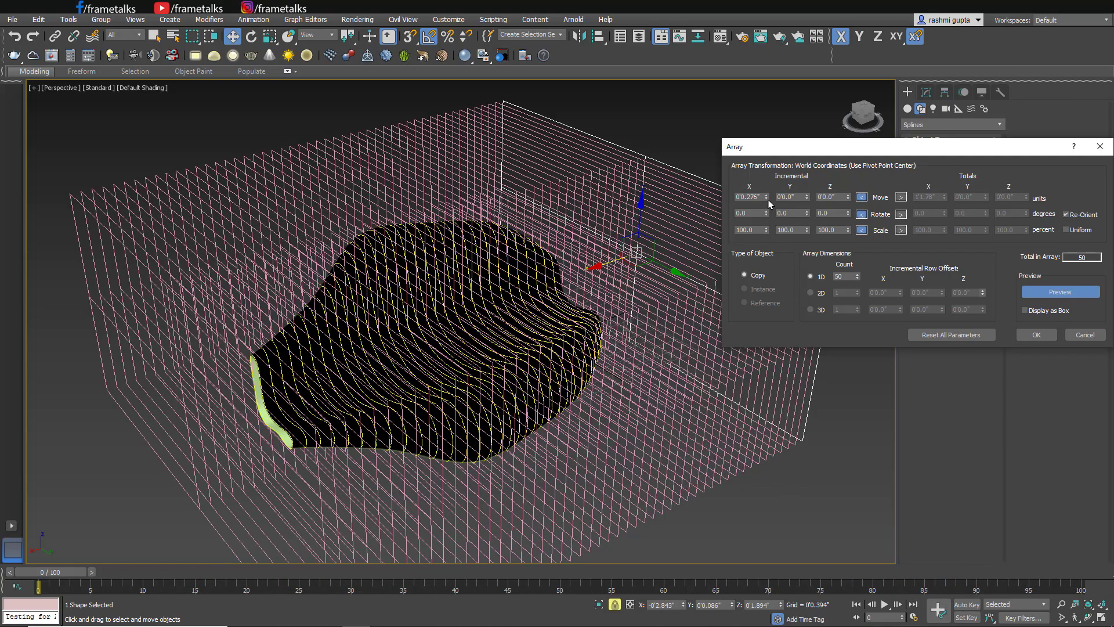
{"action": "left_click", "coordinate": [766, 198]}
{"action": "left_click", "coordinate": [858, 274]}
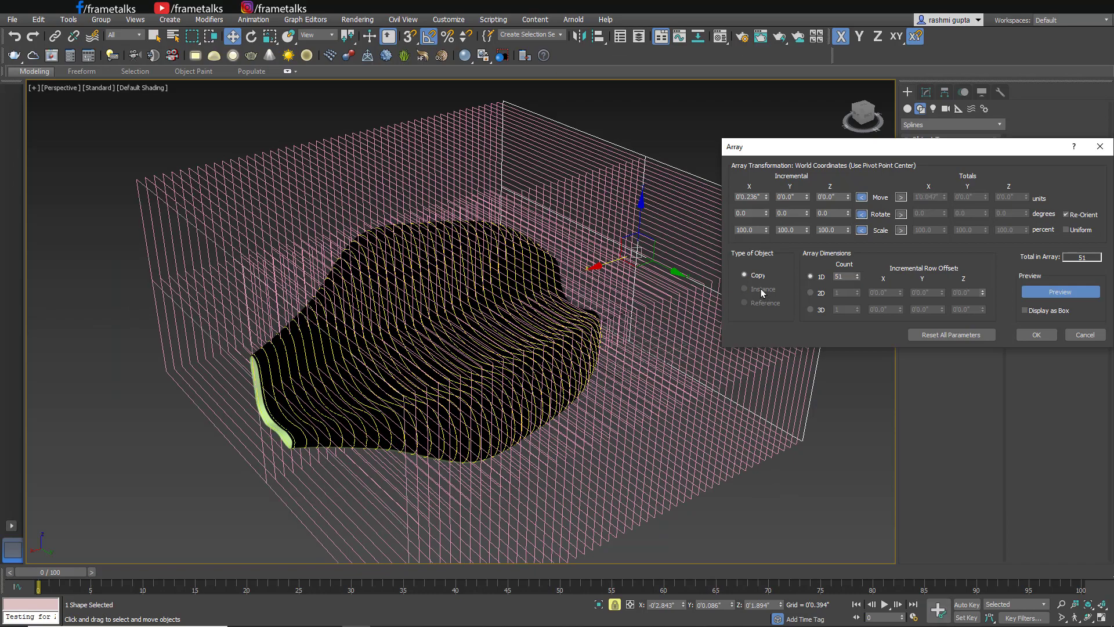
{"action": "middle_click_drag", "start_coordinate": [707, 425], "coordinate": [655, 430], "text": "alt"}
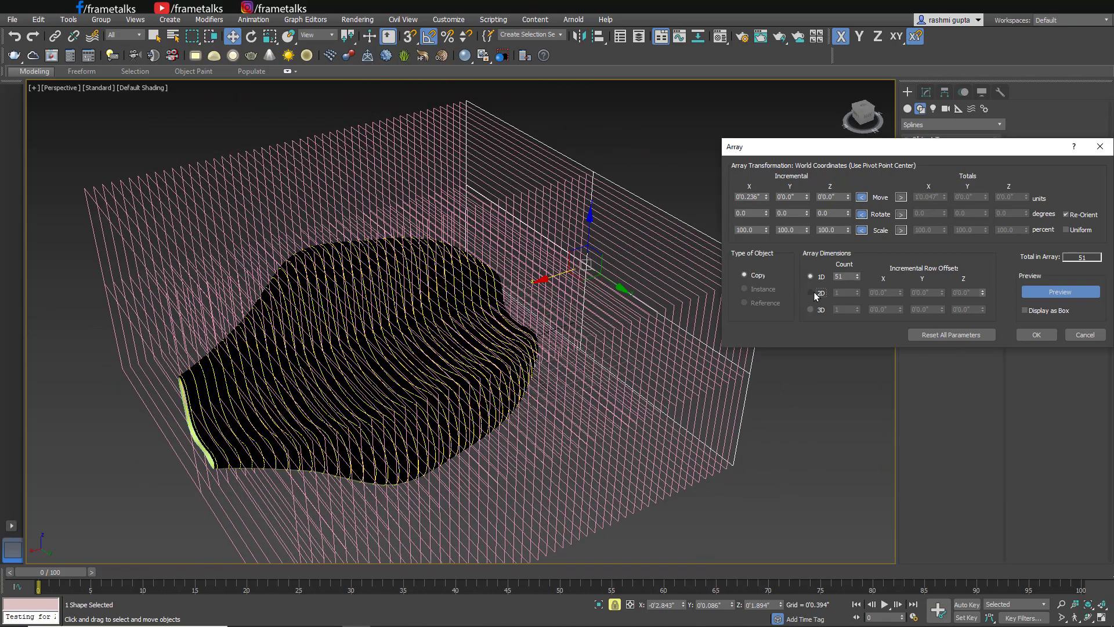
- Set the array dimension to 3D with single rows, create the section copies and clear the selection
{"action": "left_click", "coordinate": [813, 310]}
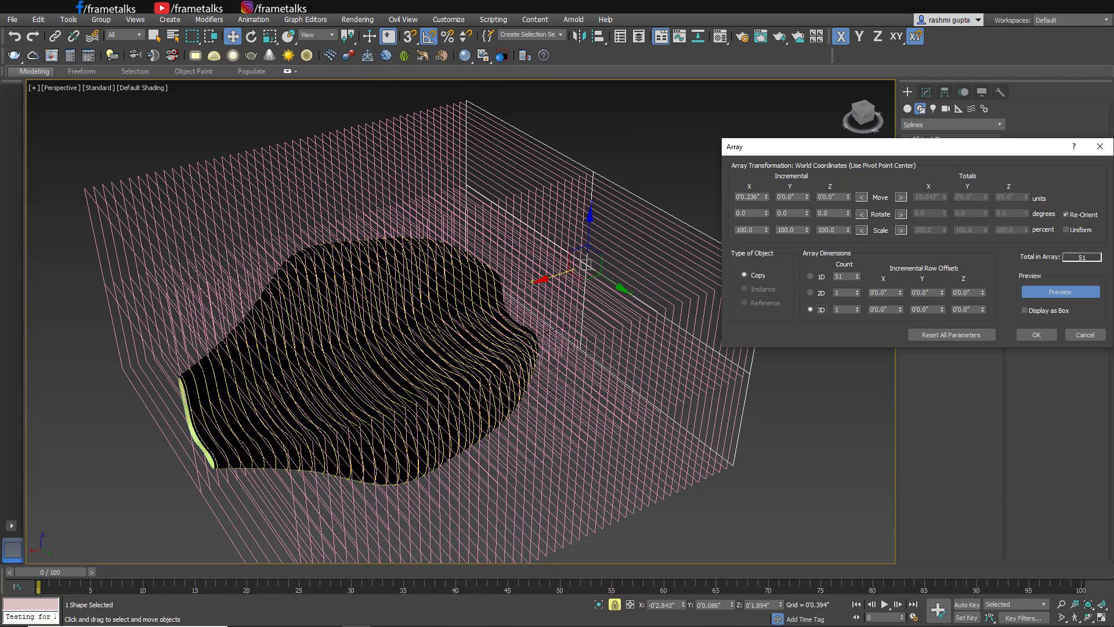
{"action": "left_click_drag", "start_coordinate": [865, 137], "coordinate": [815, 98]}
{"action": "left_click", "coordinate": [987, 296]}
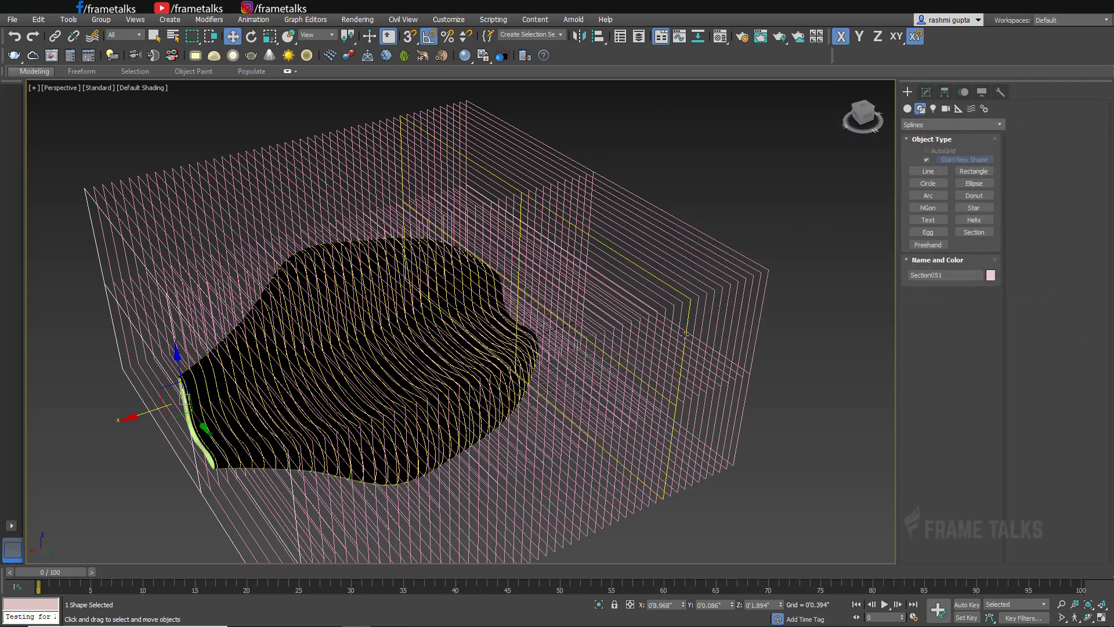
{"action": "left_click", "coordinate": [717, 219]}
{"action": "scroll", "coordinate": [506, 317], "scroll_direction": "up", "scroll_amount": 10}
{"action": "scroll", "coordinate": [506, 317], "scroll_direction": "down", "scroll_amount": 10}
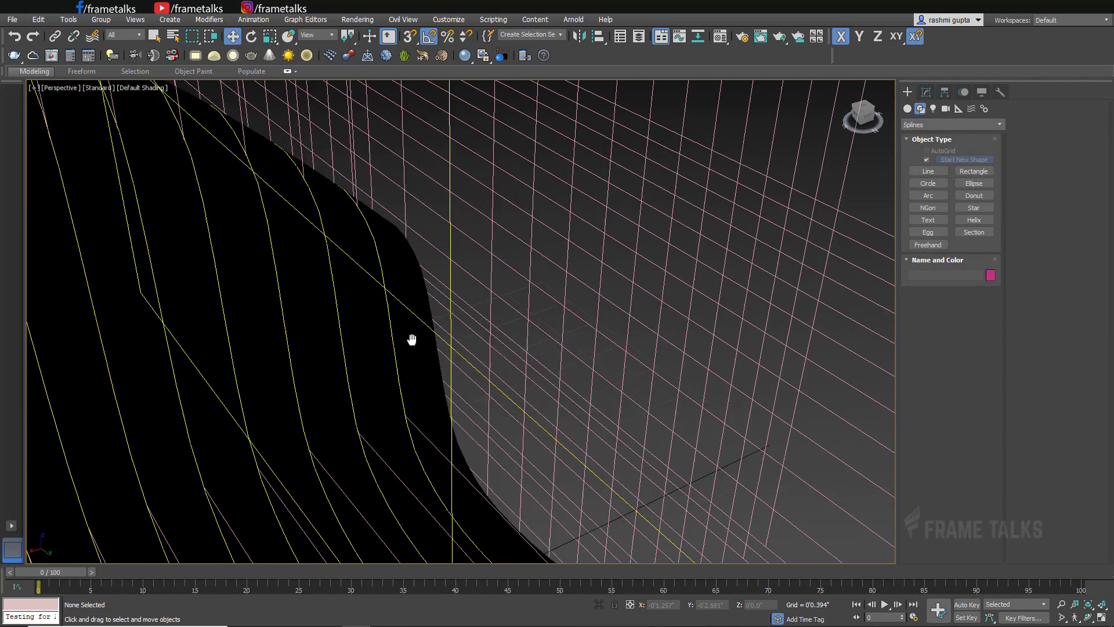
- Delete the surplus section planes that lie beyond the sofa's end without cutting it
{"action": "scroll", "coordinate": [646, 330], "scroll_direction": "up", "scroll_amount": 3}
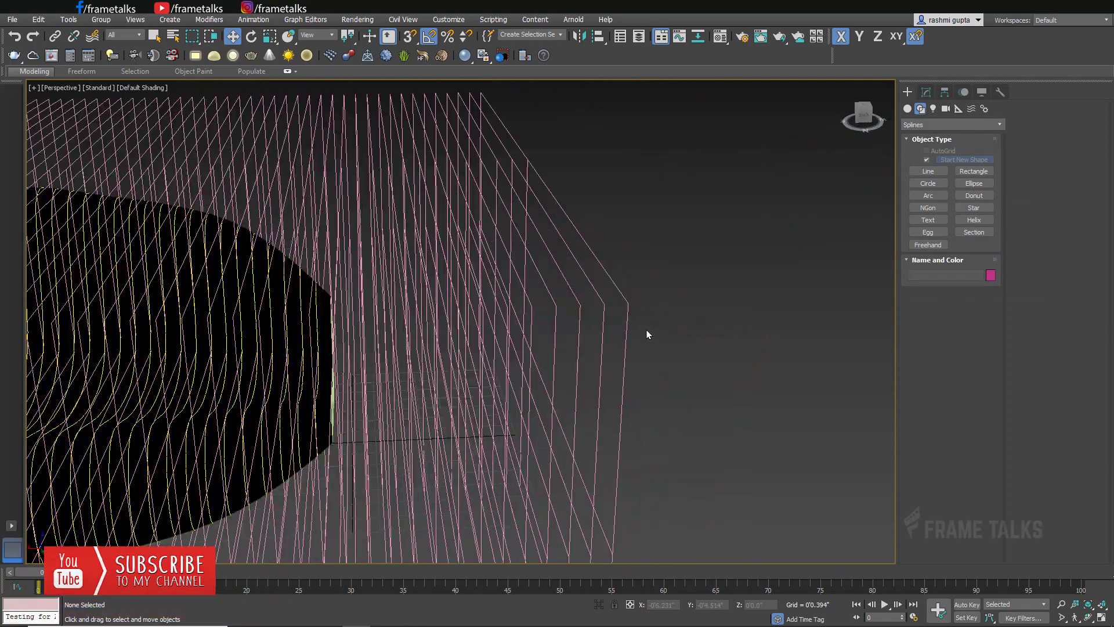
{"action": "left_click", "coordinate": [626, 336]}
{"action": "left_click", "coordinate": [926, 92]}
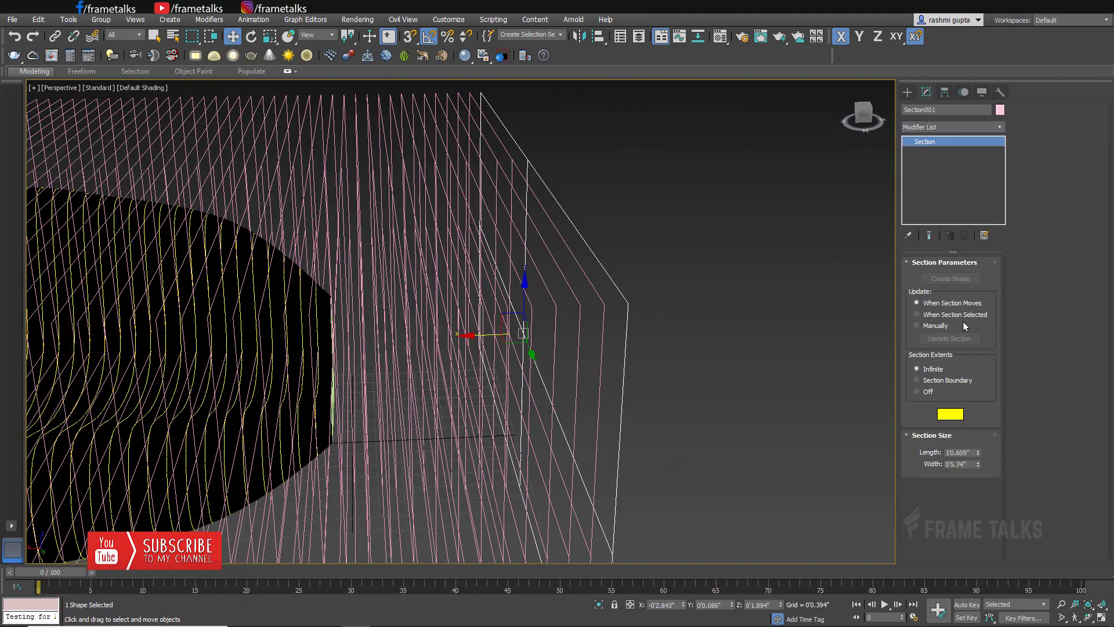
{"action": "left_click_drag", "start_coordinate": [734, 295], "coordinate": [487, 374]}
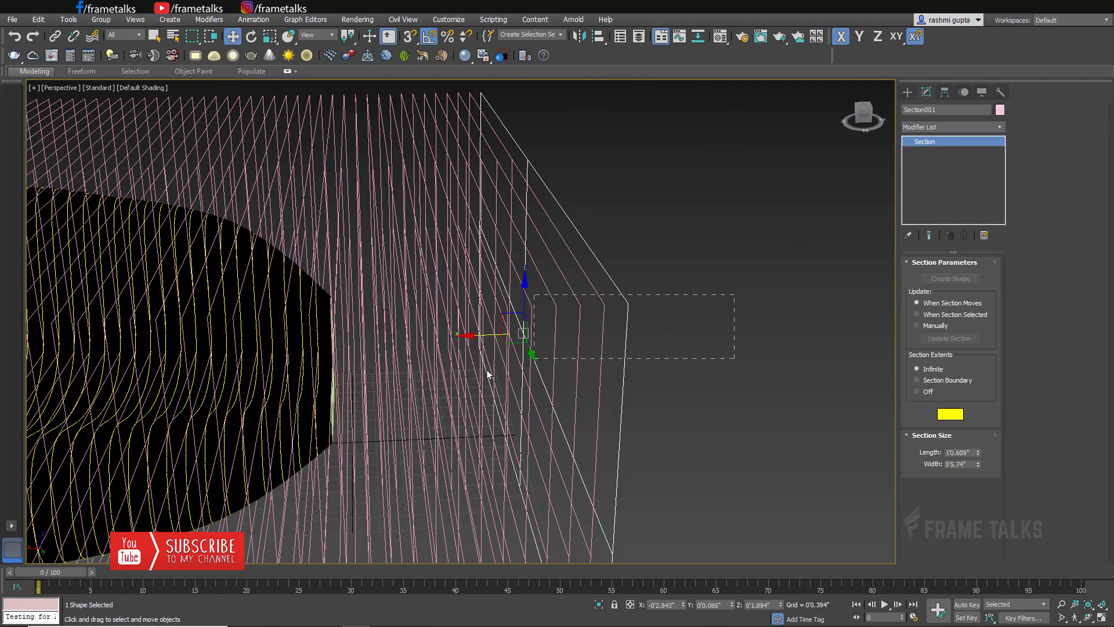
{"action": "left_click", "coordinate": [371, 390]}
{"action": "middle_click_drag", "start_coordinate": [371, 390], "coordinate": [607, 295], "text": "alt"}
{"action": "left_click_drag", "start_coordinate": [607, 290], "coordinate": [629, 294]}
{"action": "key", "text": "Delete"}
{"action": "key", "text": "ctrl+z"}
{"action": "key", "text": "Delete"}
- Create a section shape named SShape001 from the outermost remaining section plane
{"action": "left_click", "coordinate": [622, 295]}
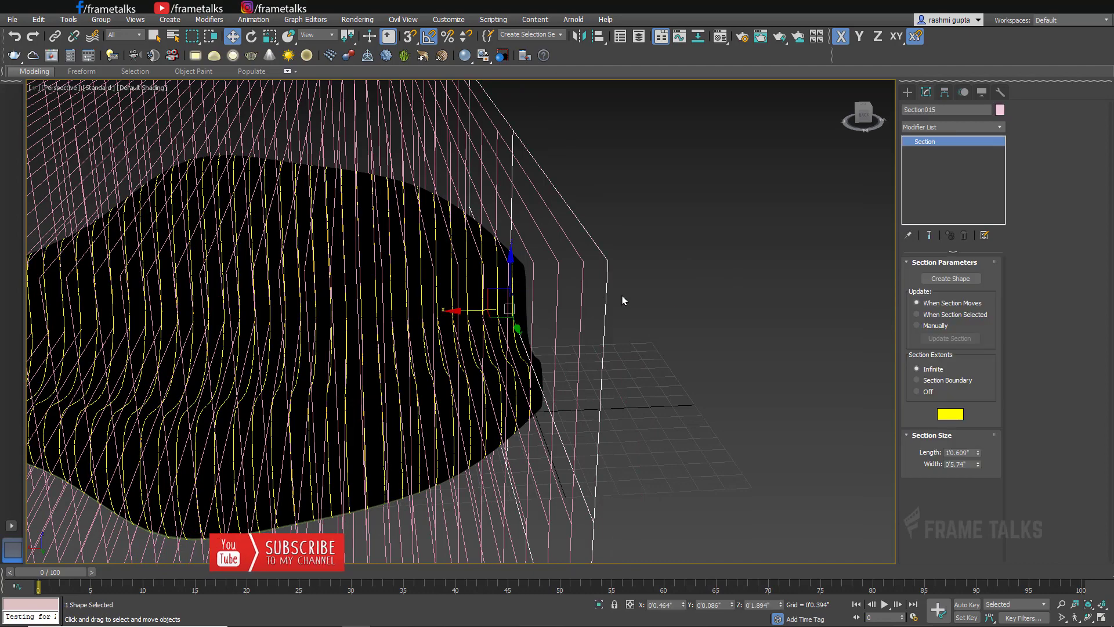
{"action": "left_click", "coordinate": [951, 279]}
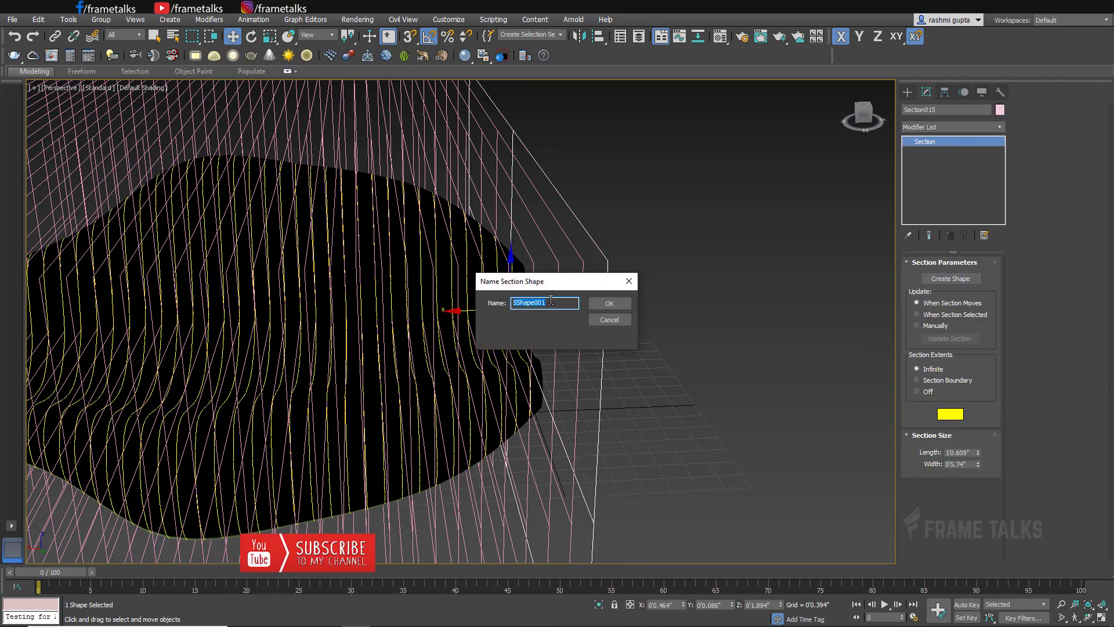
{"action": "left_click", "coordinate": [624, 300]}
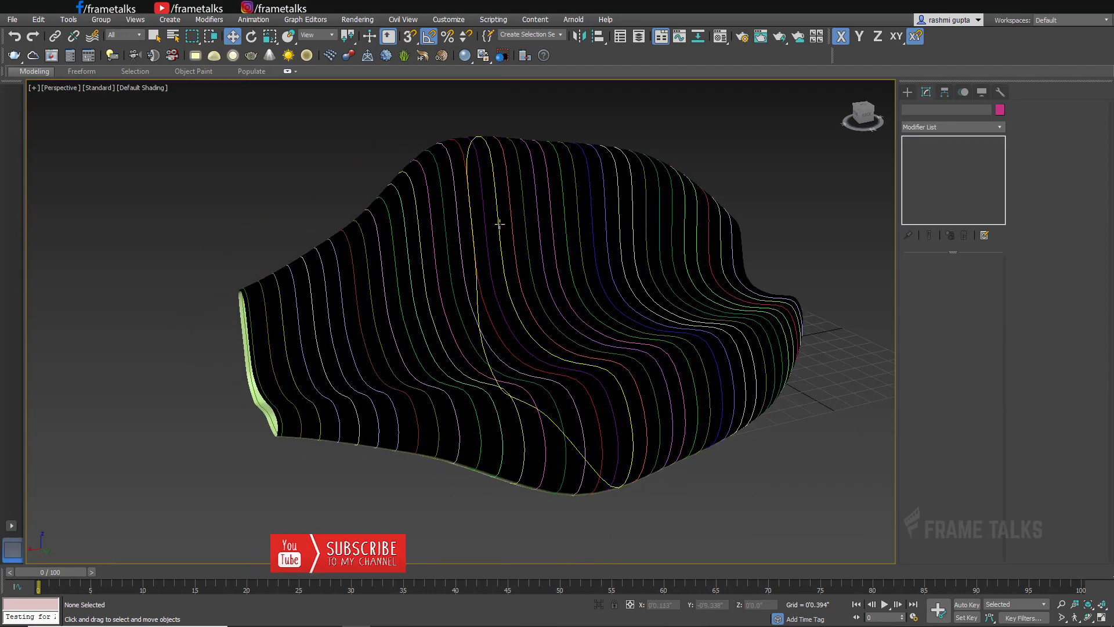
- Move the black sofa surface along X, clear of the section shapes
{"action": "left_click", "coordinate": [536, 244]}
{"action": "middle_click_drag", "start_coordinate": [536, 243], "coordinate": [445, 290], "text": "alt"}
{"action": "left_click_drag", "start_coordinate": [446, 290], "coordinate": [902, 273]}
{"action": "middle_click_drag", "start_coordinate": [453, 255], "coordinate": [506, 271], "text": "alt"}
- Attach all the other section shapes to SShape001 as one editable spline and clear the selection
{"action": "left_click", "coordinate": [506, 271]}
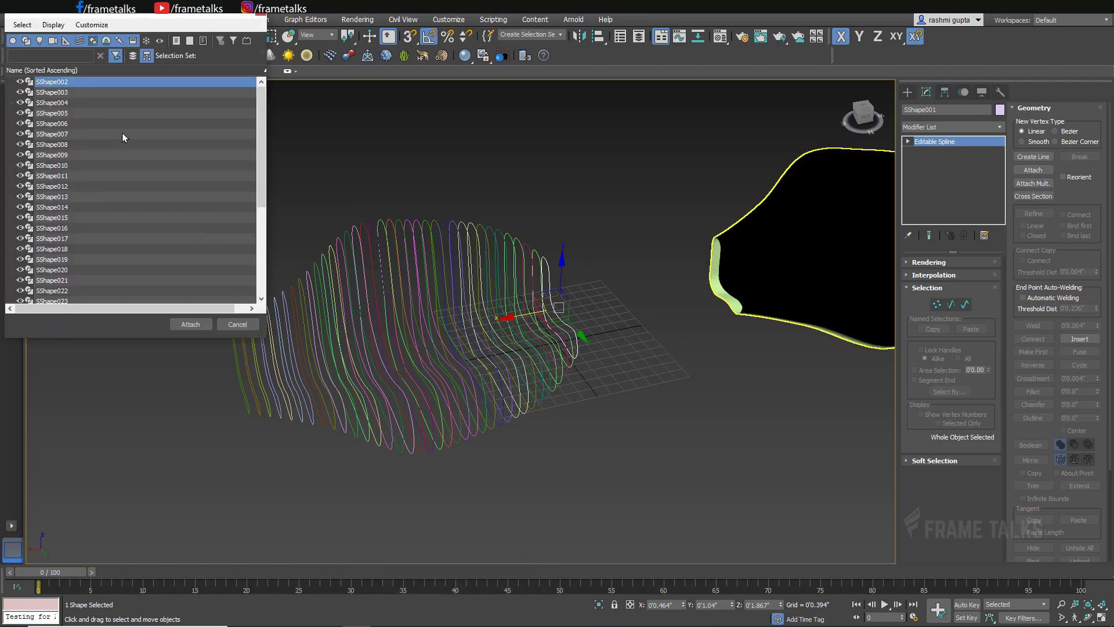
{"action": "key", "text": "ctrl+a"}
{"action": "scroll", "coordinate": [141, 214], "scroll_direction": "down", "scroll_amount": 5}
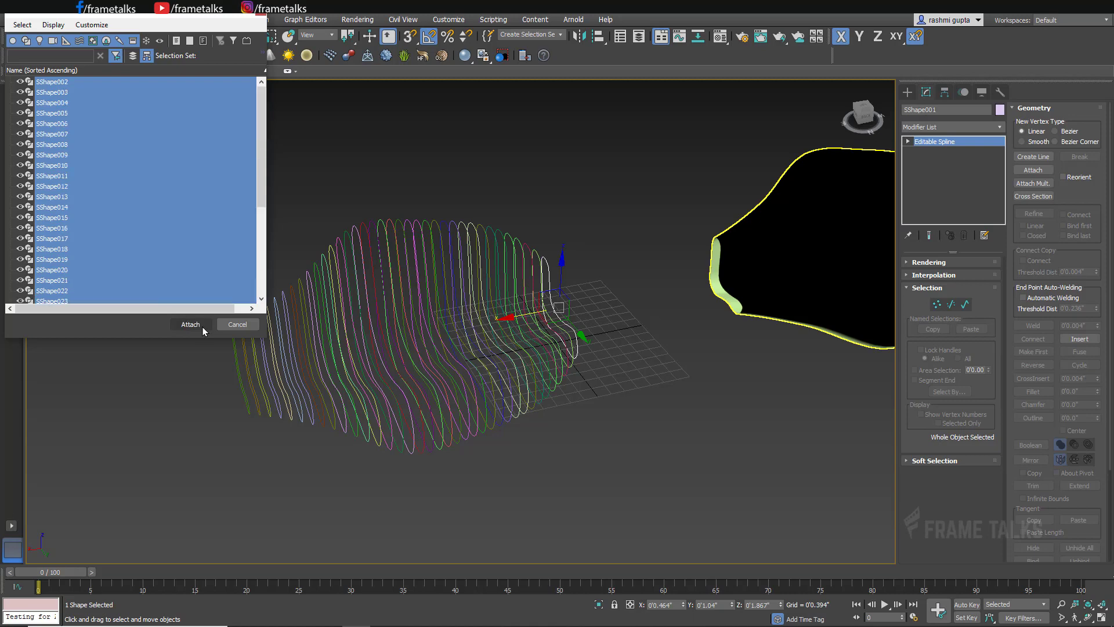
{"action": "left_click", "coordinate": [204, 325]}
{"action": "left_click", "coordinate": [639, 262]}
{"action": "middle_click_drag", "start_coordinate": [638, 262], "coordinate": [522, 318]}
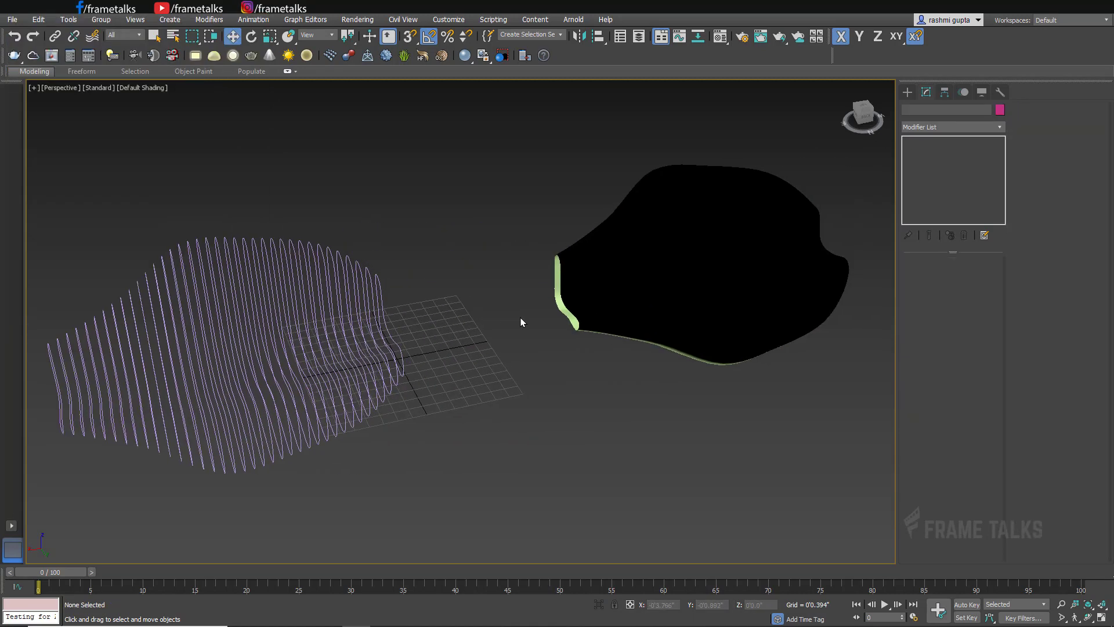
- Enable rendering of the combined rib spline in both the renderer and the viewport
{"action": "left_click", "coordinate": [677, 349]}
{"action": "left_click_drag", "start_coordinate": [268, 377], "coordinate": [268, 377]}
{"action": "middle_click_drag", "start_coordinate": [380, 328], "coordinate": [527, 329]}
{"action": "left_click", "coordinate": [535, 324]}
{"action": "left_click", "coordinate": [521, 336]}
{"action": "middle_click_drag", "start_coordinate": [459, 288], "coordinate": [494, 293], "text": "alt"}
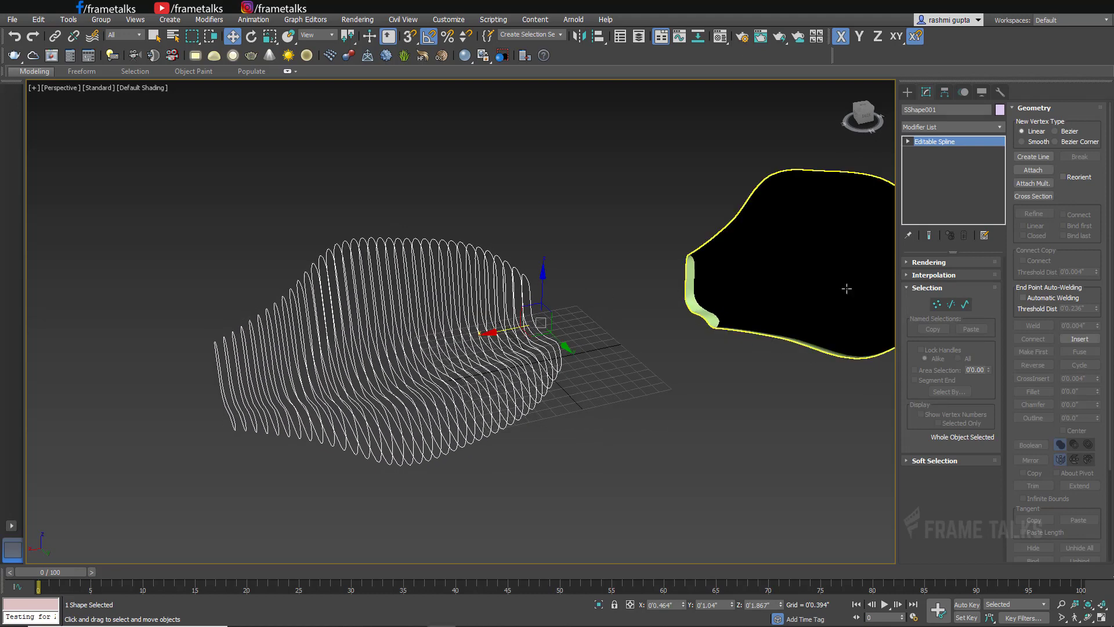
{"action": "middle_click_drag", "start_coordinate": [585, 332], "coordinate": [627, 352], "text": "alt"}
{"action": "middle_click_drag", "start_coordinate": [627, 352], "coordinate": [689, 381]}
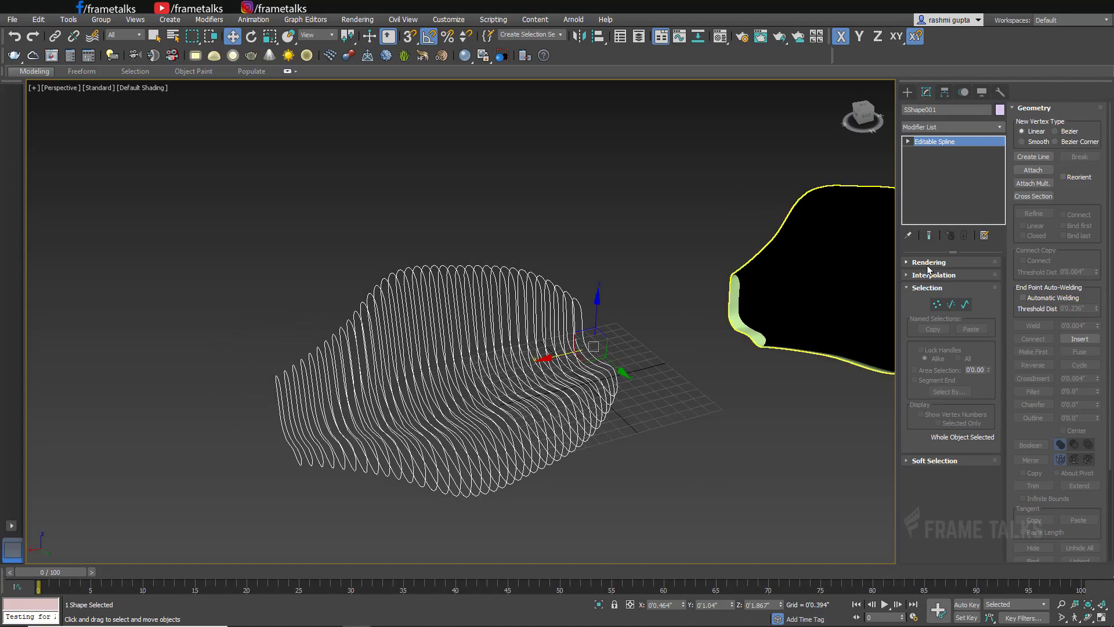
{"action": "left_click", "coordinate": [929, 263]}
{"action": "left_click", "coordinate": [928, 285]}
{"action": "middle_click_drag", "start_coordinate": [569, 354], "coordinate": [937, 313], "text": "alt"}
{"action": "scroll", "coordinate": [618, 361], "scroll_direction": "up", "scroll_amount": 5}
{"action": "left_click", "coordinate": [911, 283]}
{"action": "left_click", "coordinate": [911, 283]}
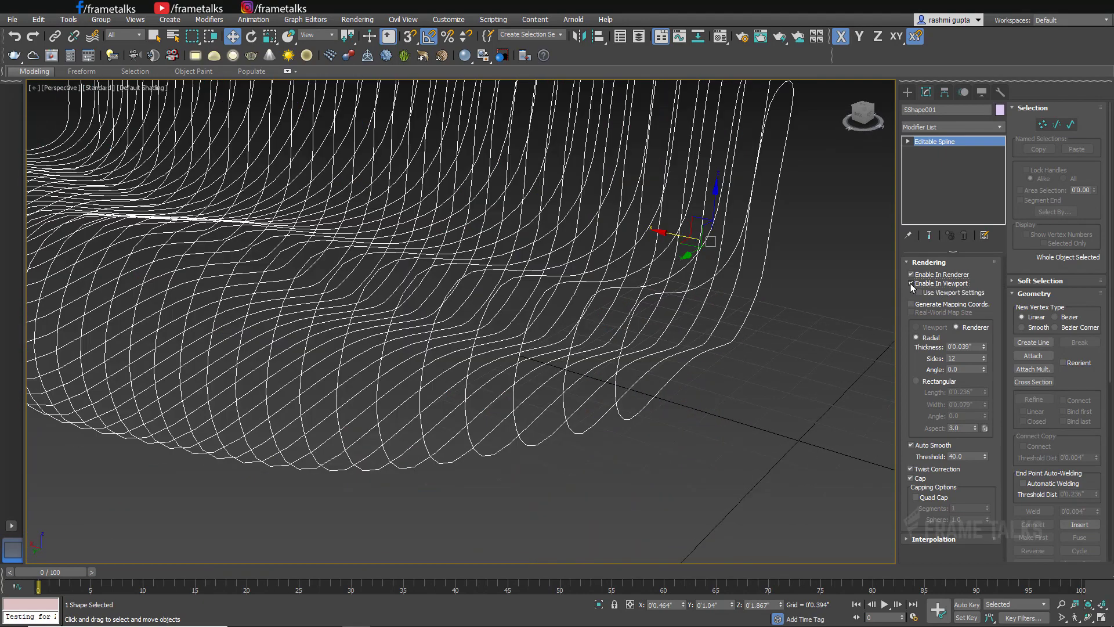
{"action": "left_click", "coordinate": [911, 283]}
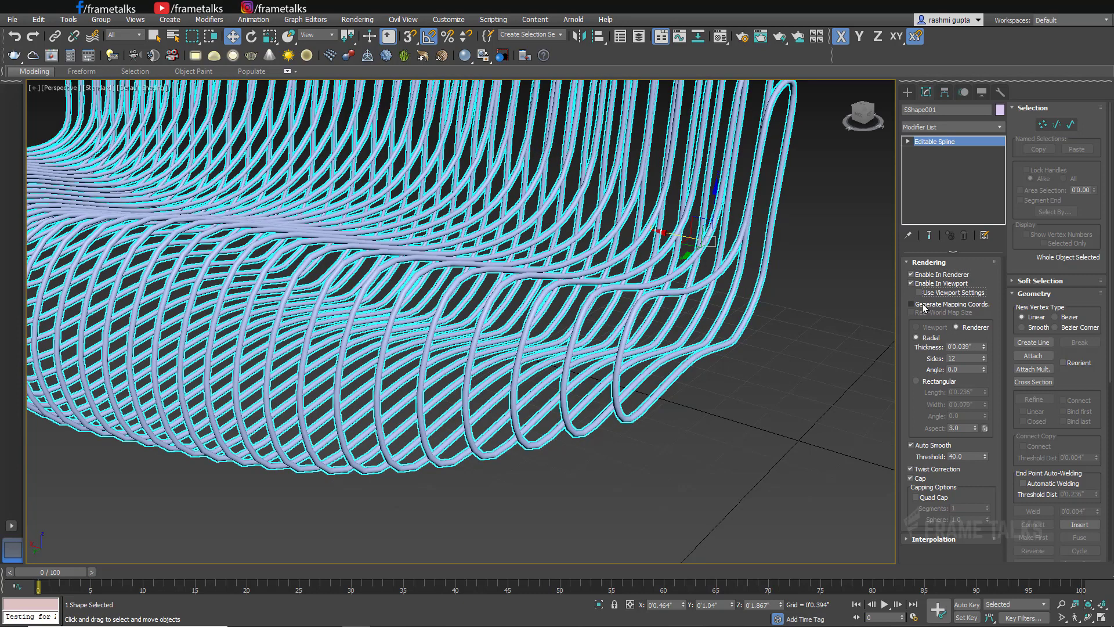
- Switch the rib spline to a Rectangular cross-section with length 0'0.069", and try a larger width before restoring 0'0.079"
{"action": "left_click", "coordinate": [935, 386]}
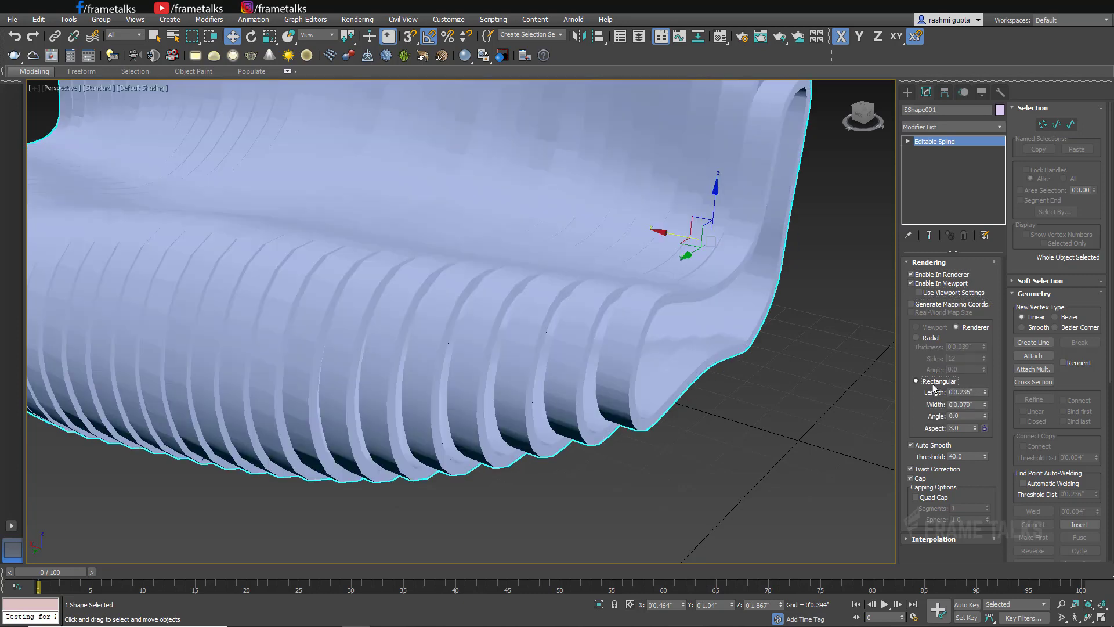
{"action": "middle_click_drag", "start_coordinate": [606, 374], "coordinate": [772, 366], "text": "alt"}
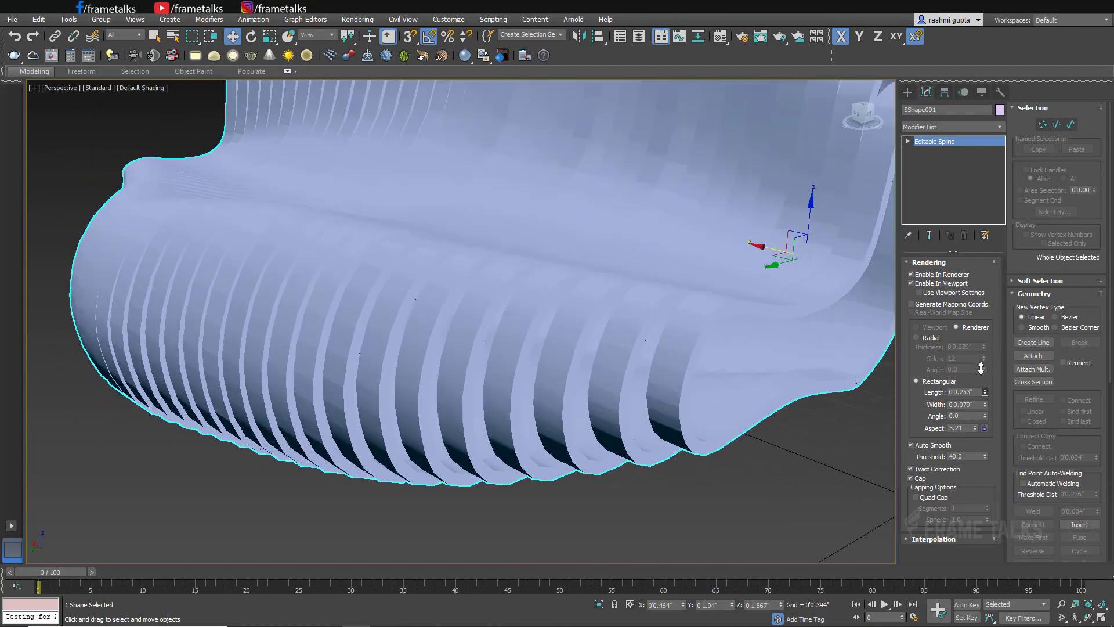
{"action": "left_click_drag", "start_coordinate": [985, 393], "coordinate": [988, 430]}
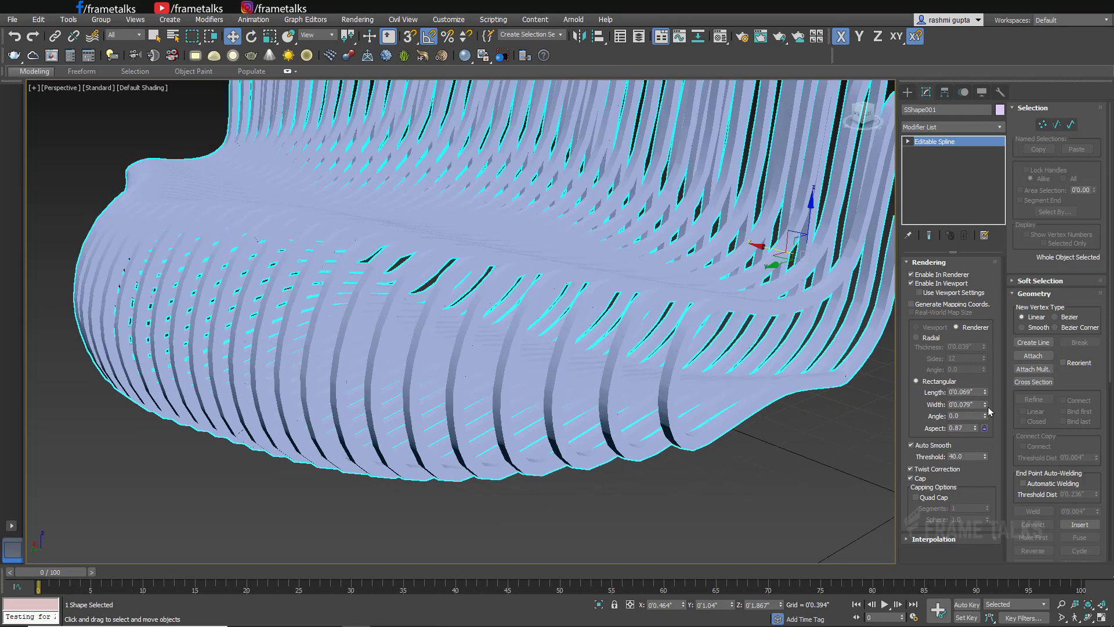
{"action": "left_click_drag", "start_coordinate": [979, 381], "coordinate": [952, 195]}
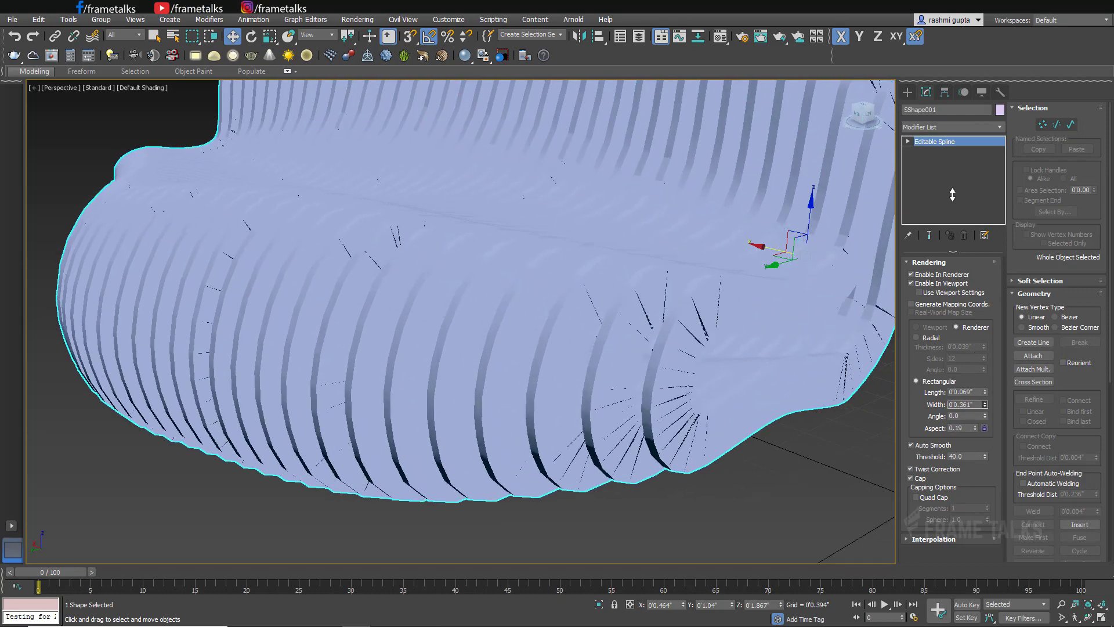
{"action": "left_click_drag", "start_coordinate": [988, 407], "coordinate": [989, 464]}
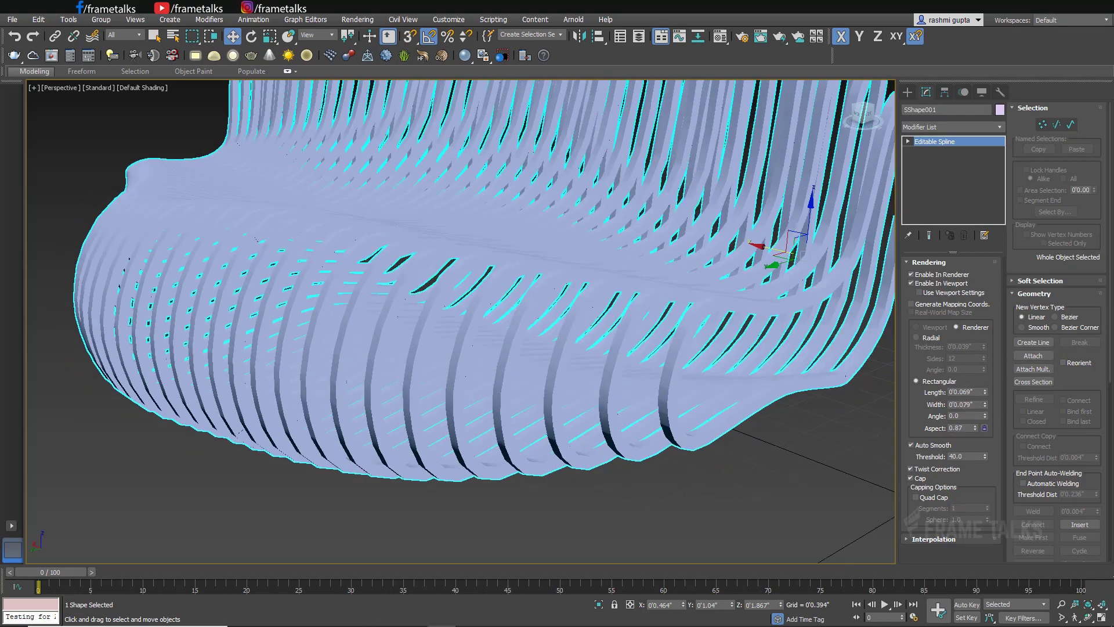
- Increase the ribs' rectangular length to about 0'0.14" and inspect the deselected sofa
{"action": "scroll", "coordinate": [762, 329], "scroll_direction": "down", "scroll_amount": 10}
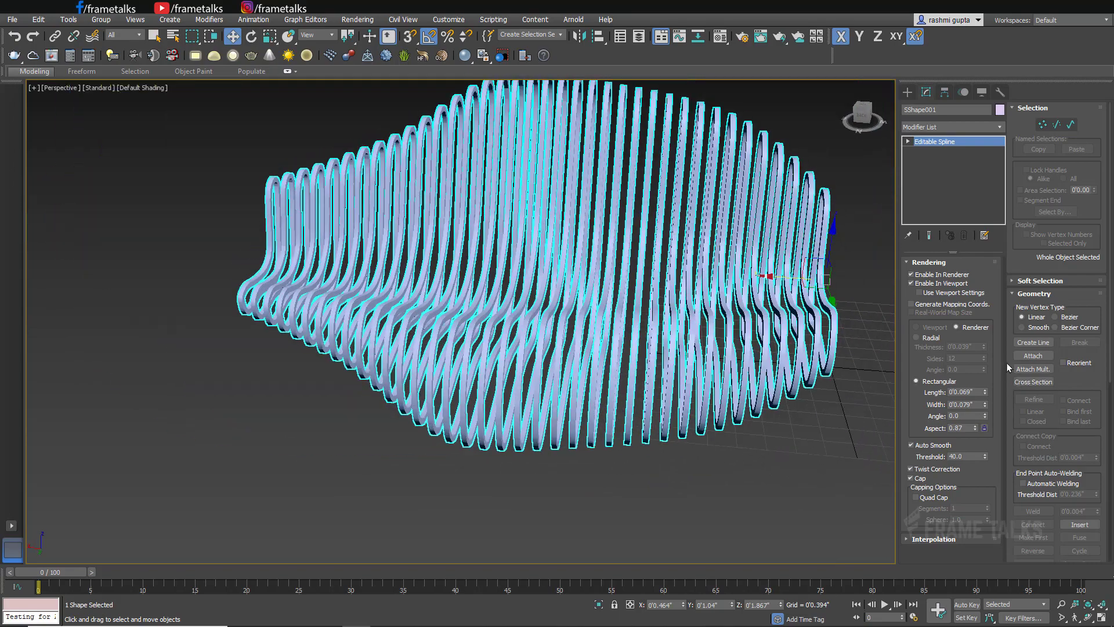
{"action": "left_click_drag", "start_coordinate": [985, 393], "coordinate": [973, 328]}
{"action": "left_click", "coordinate": [363, 450]}
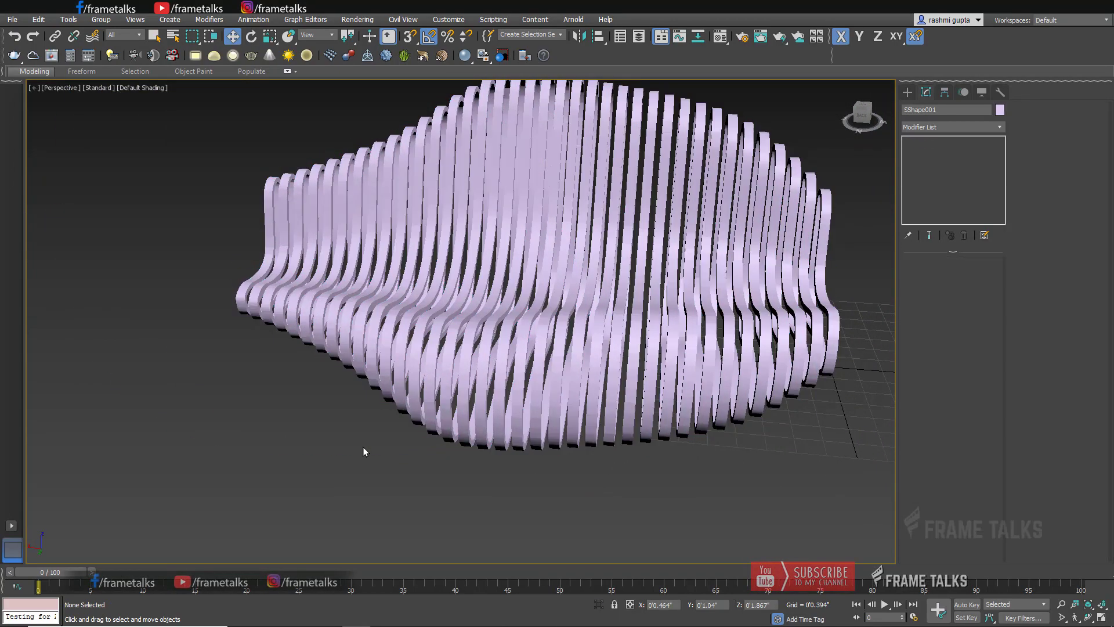
{"action": "middle_click_drag", "start_coordinate": [364, 450], "coordinate": [695, 322], "text": "alt"}
{"action": "scroll", "coordinate": [680, 380], "scroll_direction": "down", "scroll_amount": 1}
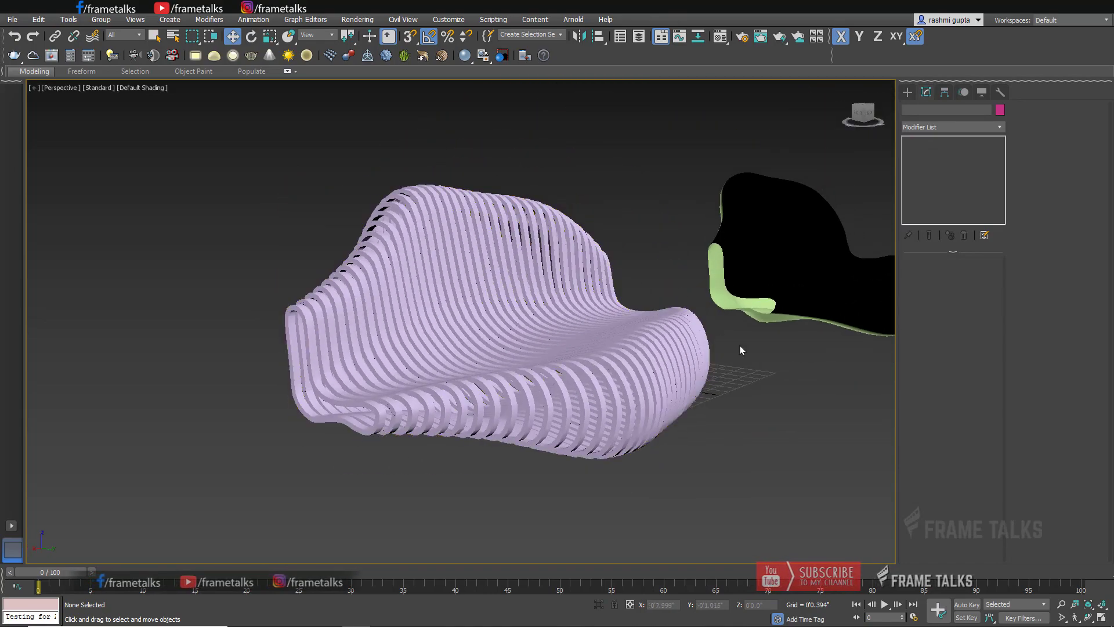
- Delete the original sofa surface standing beside the ribbed version
{"action": "left_click", "coordinate": [829, 257]}
{"action": "key", "text": "Delete"}
{"action": "middle_click_drag", "start_coordinate": [828, 256], "coordinate": [725, 394]}
{"action": "scroll", "coordinate": [683, 181], "scroll_direction": "up", "scroll_amount": 3}
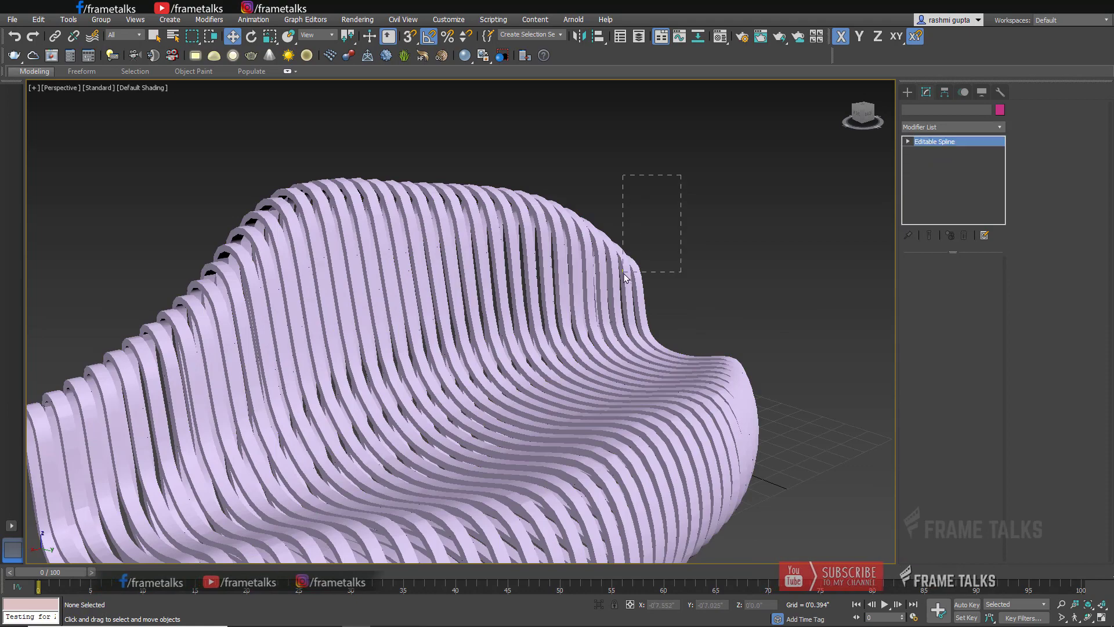
- Reselect the rib spline and try adjusting its rectangular length and width
{"action": "left_click_drag", "start_coordinate": [625, 273], "coordinate": [624, 273]}
{"action": "mouse_move", "coordinate": [982, 375]}
{"action": "left_mouse_down"}
{"action": "mouse_move", "coordinate": [985, 350]}
{"action": "mouse_move", "coordinate": [985, 378]}
{"action": "left_mouse_up"}
{"action": "middle_click_drag", "start_coordinate": [388, 380], "coordinate": [428, 356], "text": "alt"}
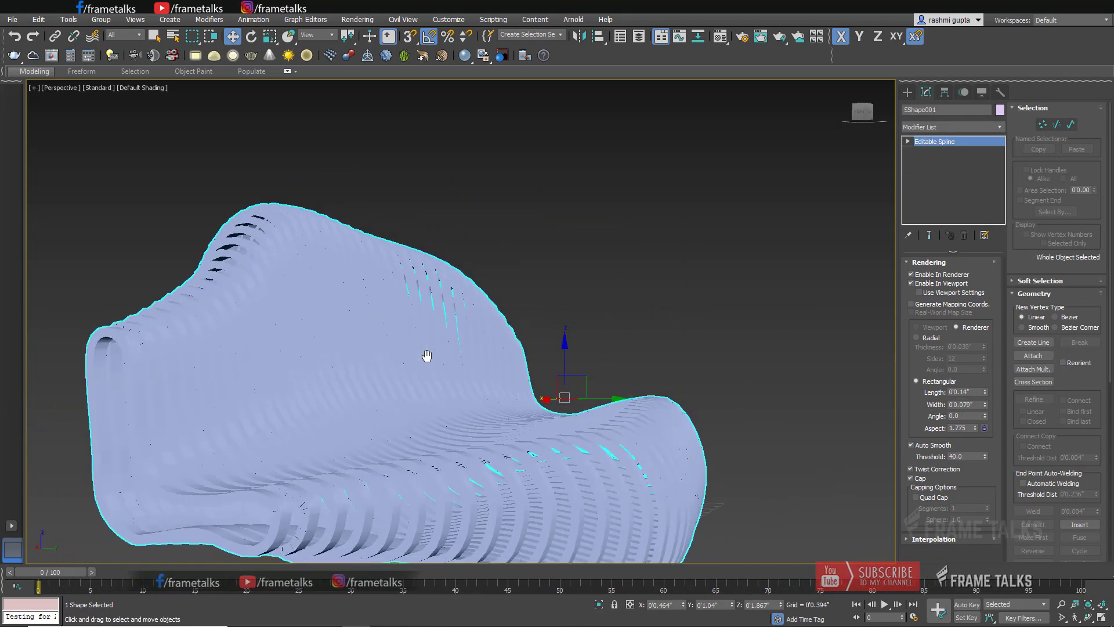
{"action": "mouse_move", "coordinate": [985, 406]}
{"action": "left_mouse_down"}
{"action": "mouse_move", "coordinate": [1006, 402]}
{"action": "mouse_move", "coordinate": [1024, 516]}
{"action": "mouse_move", "coordinate": [993, 407]}
{"action": "left_mouse_up"}
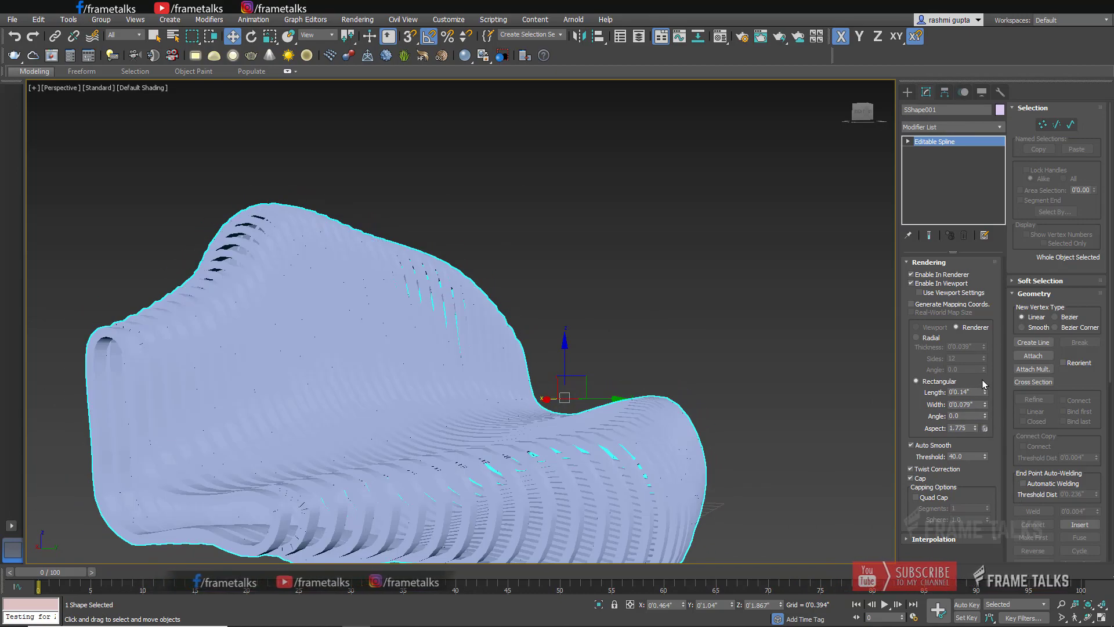
- Try the Radial cross-section on the rib spline and switch back to Rectangular
{"action": "left_click", "coordinate": [937, 342]}
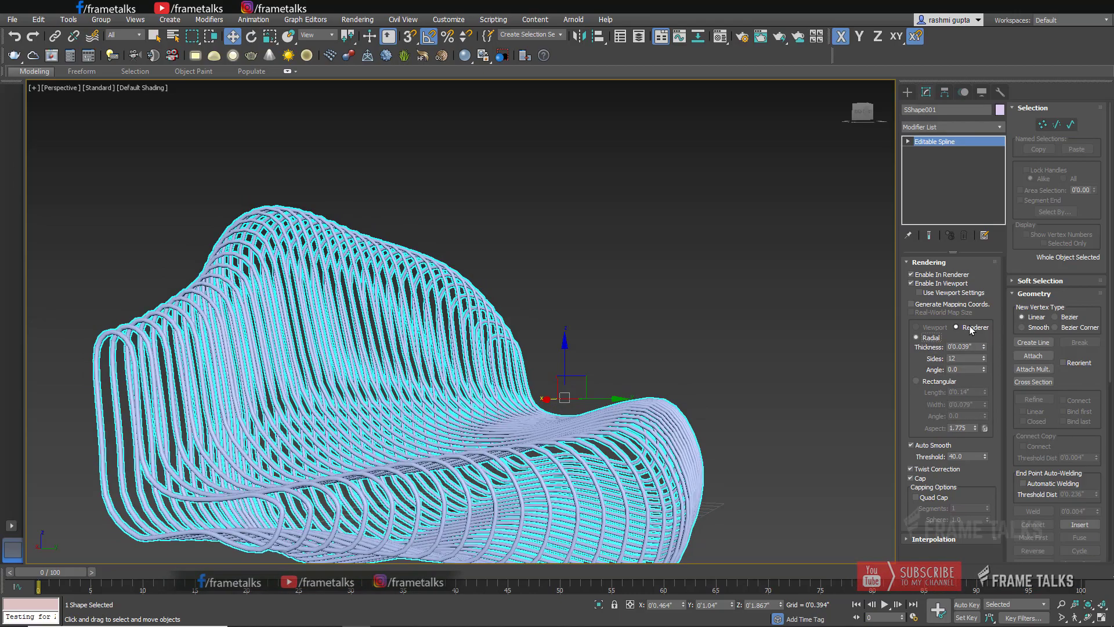
{"action": "middle_click_drag", "start_coordinate": [729, 405], "coordinate": [699, 389], "text": "alt"}
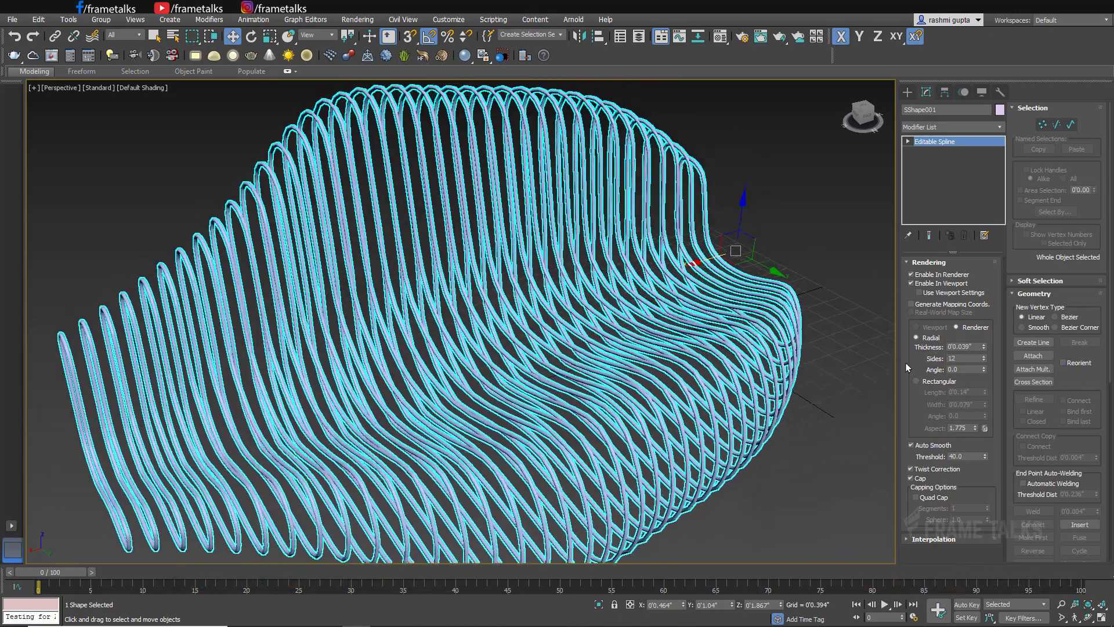
{"action": "left_click", "coordinate": [917, 382]}
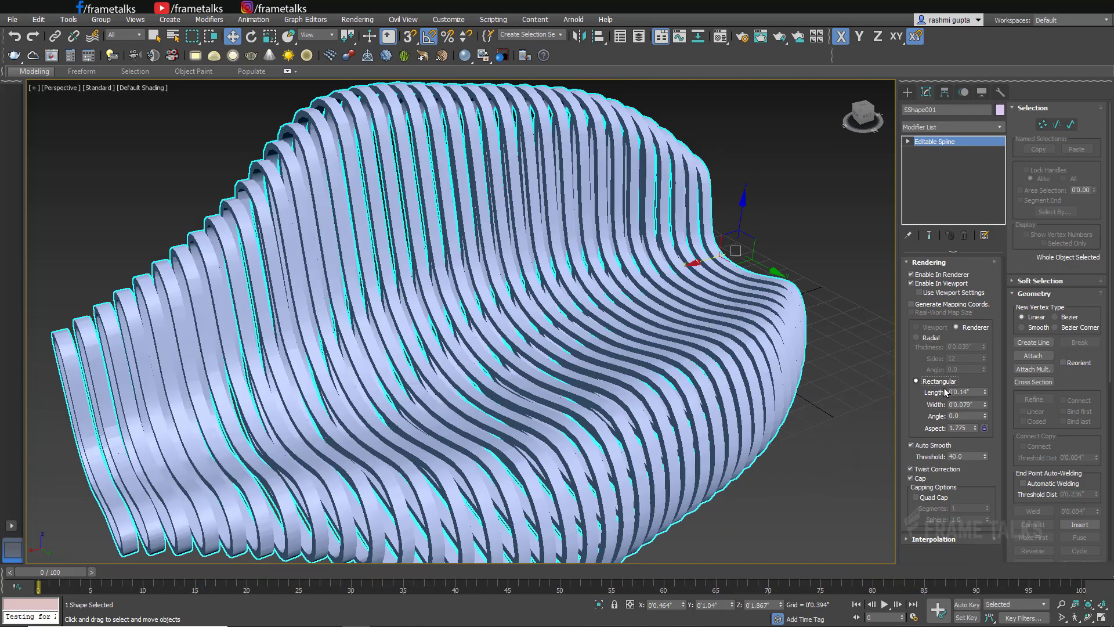
- Set the ribs' rectangular length to 0'0.158" and width to 0'0.2", and check the whole sofa
{"action": "left_click_drag", "start_coordinate": [983, 394], "coordinate": [985, 314]}
{"action": "scroll", "coordinate": [833, 333], "scroll_direction": "down", "scroll_amount": 3}
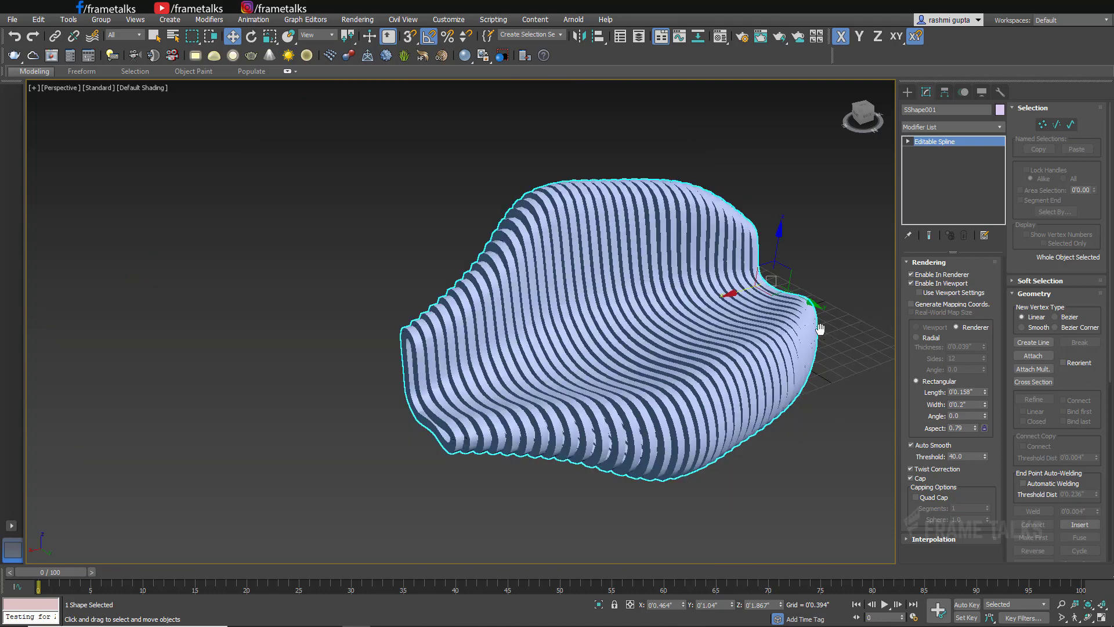
{"action": "middle_click_drag", "start_coordinate": [821, 329], "coordinate": [653, 334], "text": "alt"}
{"action": "left_click", "coordinate": [774, 214]}
- Assign Material #1 to the rib spline and load the Wood_Floor image as a Bitmap map for it
{"action": "left_click", "coordinate": [331, 442]}
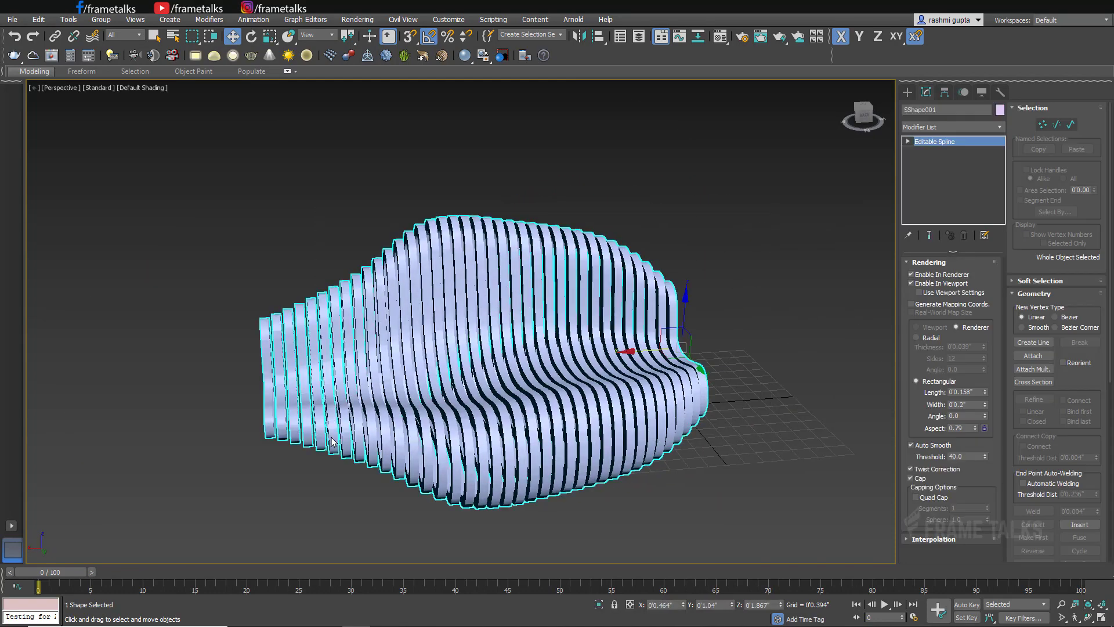
{"action": "key", "text": "m"}
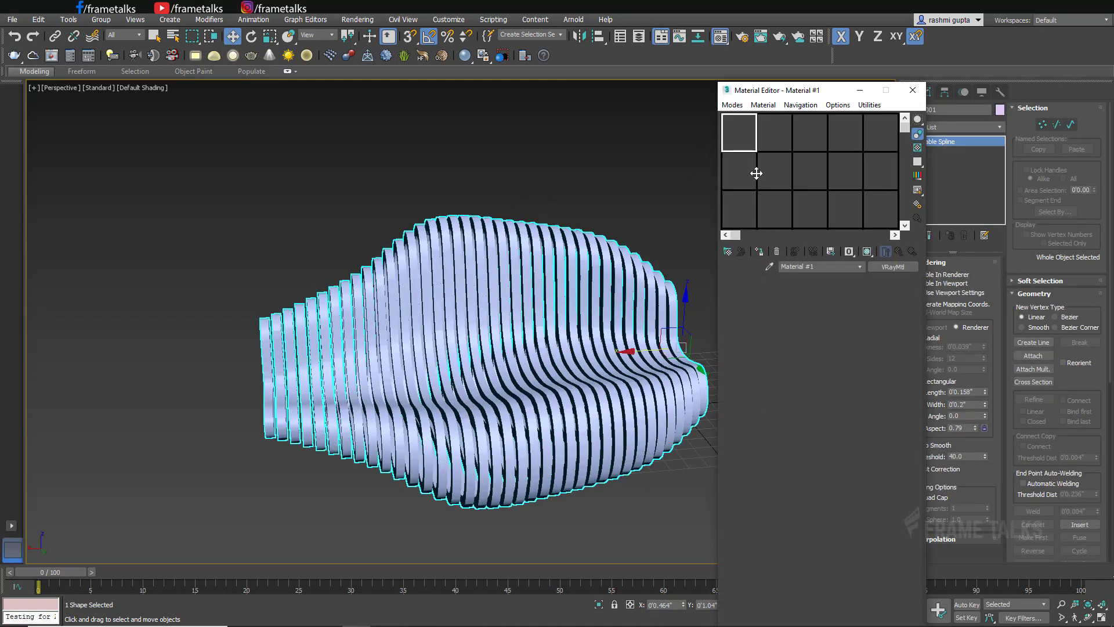
{"action": "left_click", "coordinate": [759, 251]}
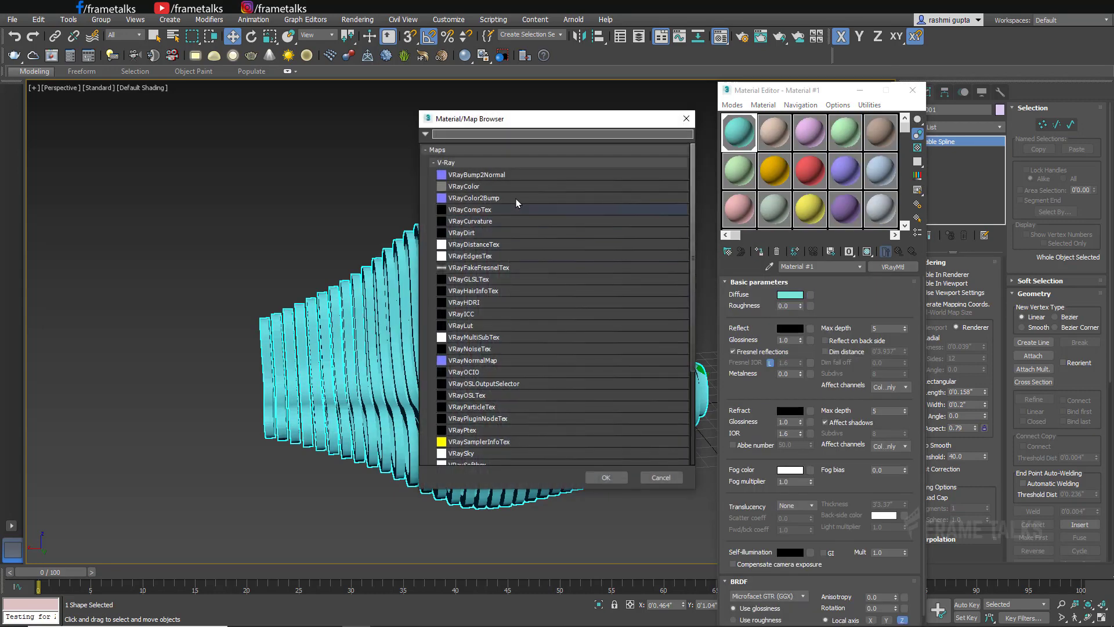
{"action": "left_click", "coordinate": [465, 432]}
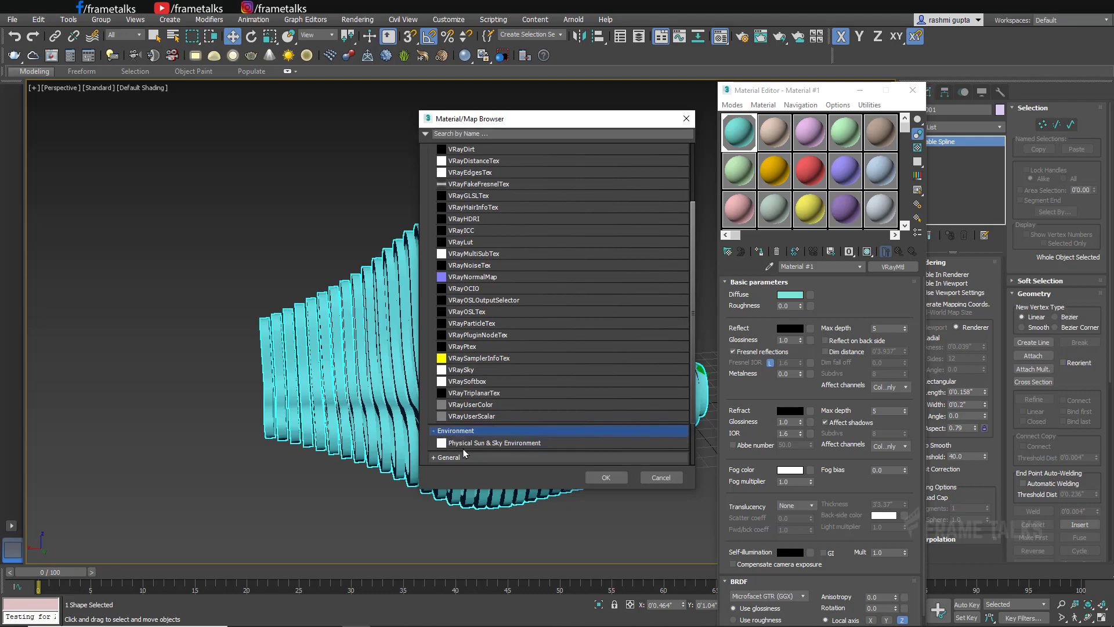
{"action": "scroll", "coordinate": [460, 443], "scroll_direction": "down", "scroll_amount": 2}
{"action": "left_click", "coordinate": [454, 399]}
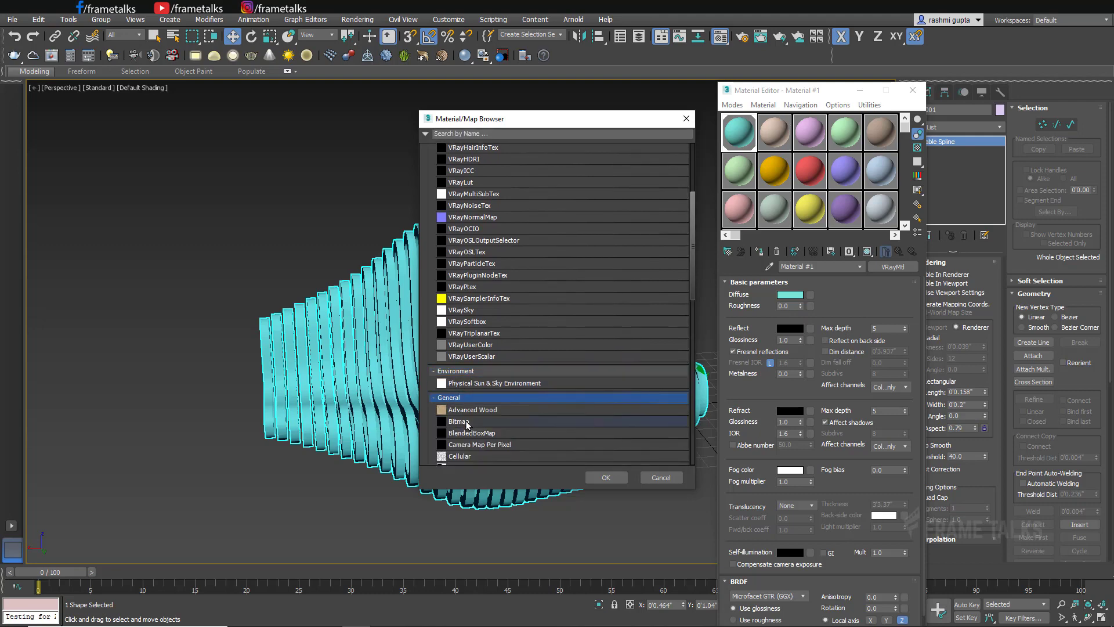
{"action": "double_click", "coordinate": [468, 425]}
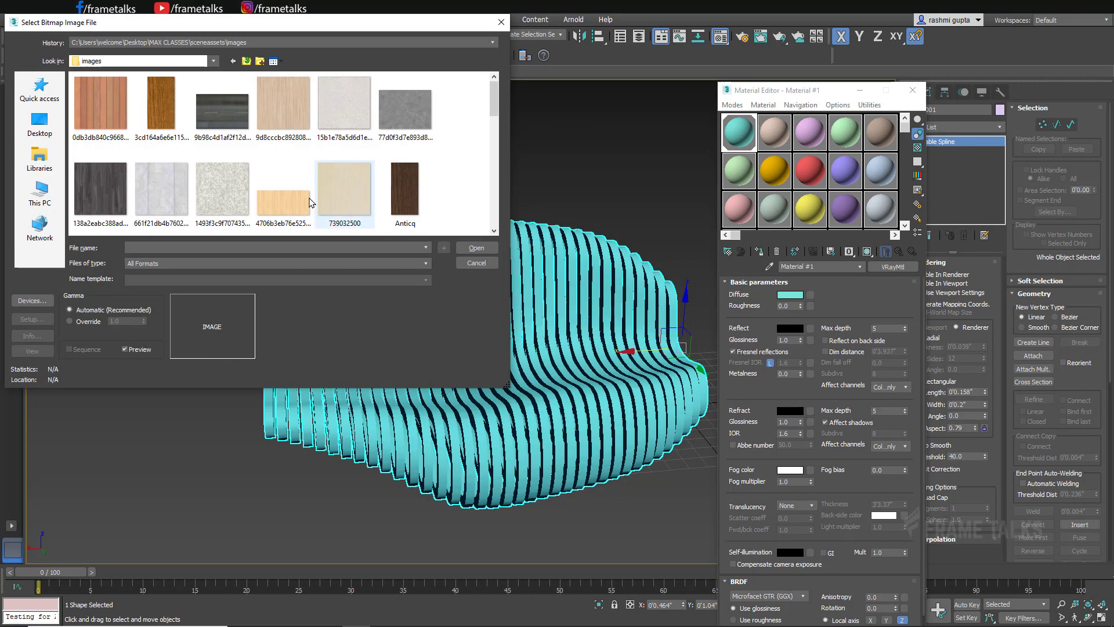
{"action": "scroll", "coordinate": [165, 191], "scroll_direction": "down", "scroll_amount": 8}
{"action": "double_click", "coordinate": [353, 201]}
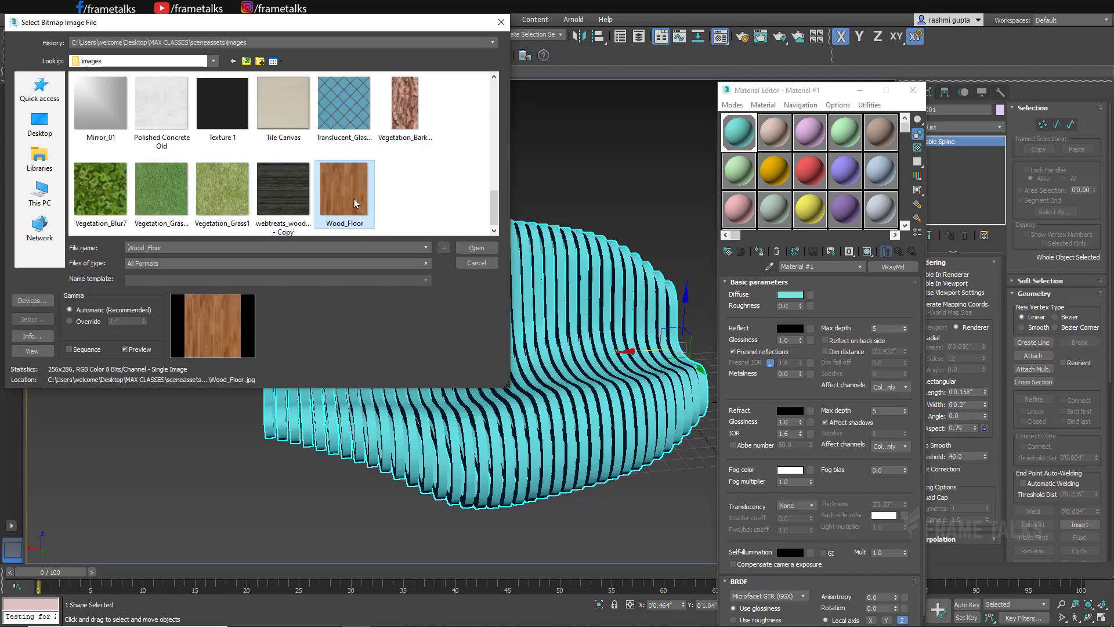
- Show Material #1's wood texture shaded in the viewport, close the material editor and view the sofa from the front
{"action": "left_click", "coordinate": [899, 251]}
{"action": "left_click", "coordinate": [867, 251]}
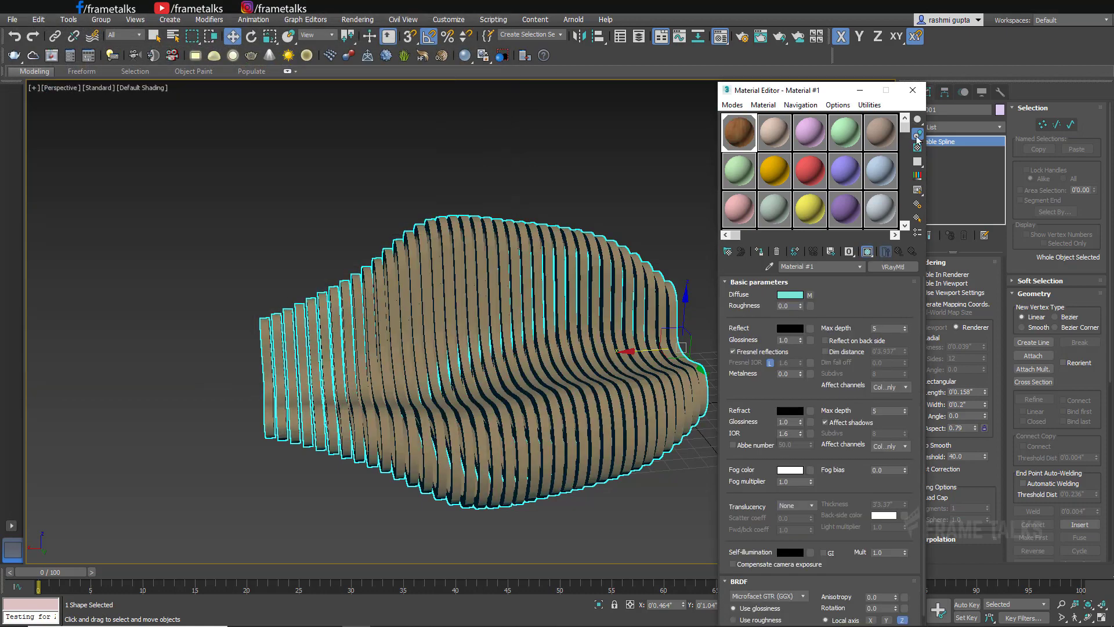
{"action": "left_click", "coordinate": [913, 92]}
{"action": "left_click", "coordinate": [717, 244]}
{"action": "middle_click_drag", "start_coordinate": [672, 291], "coordinate": [743, 313], "text": "alt"}
{"action": "left_click_drag", "start_coordinate": [795, 281], "coordinate": [753, 325]}
{"action": "left_click", "coordinate": [922, 127]}
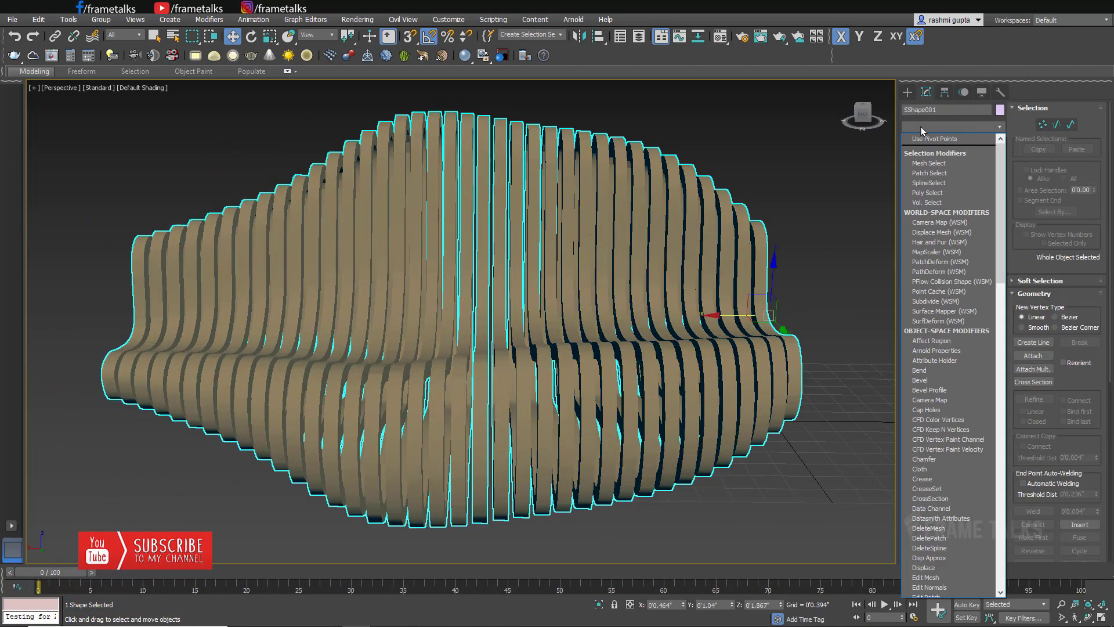
{"action": "type", "text": "uv"}
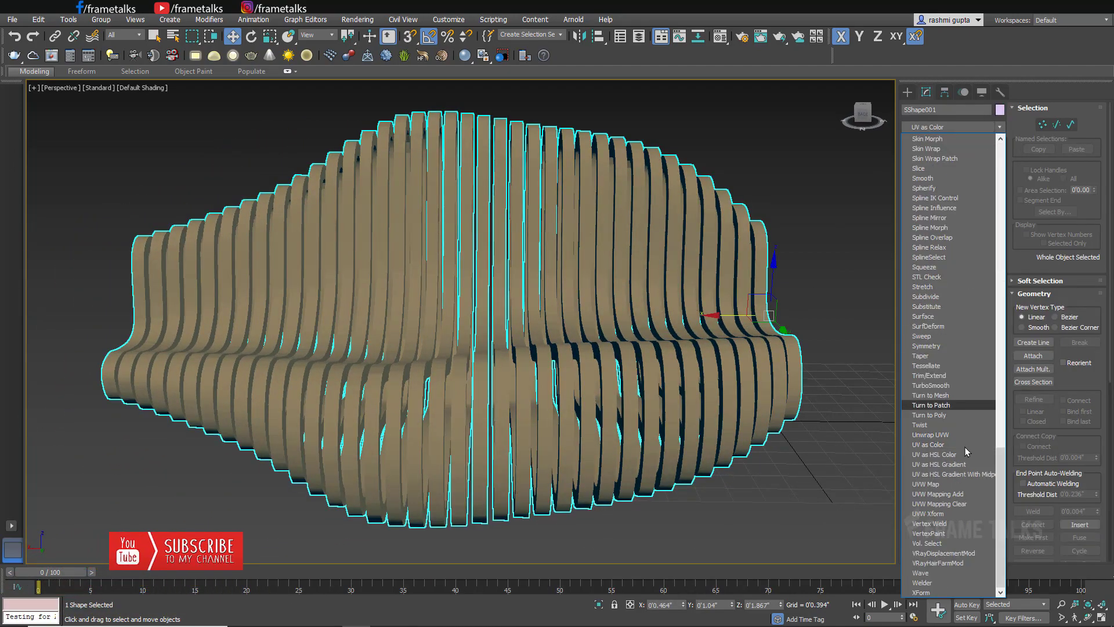
{"action": "left_click", "coordinate": [931, 435]}
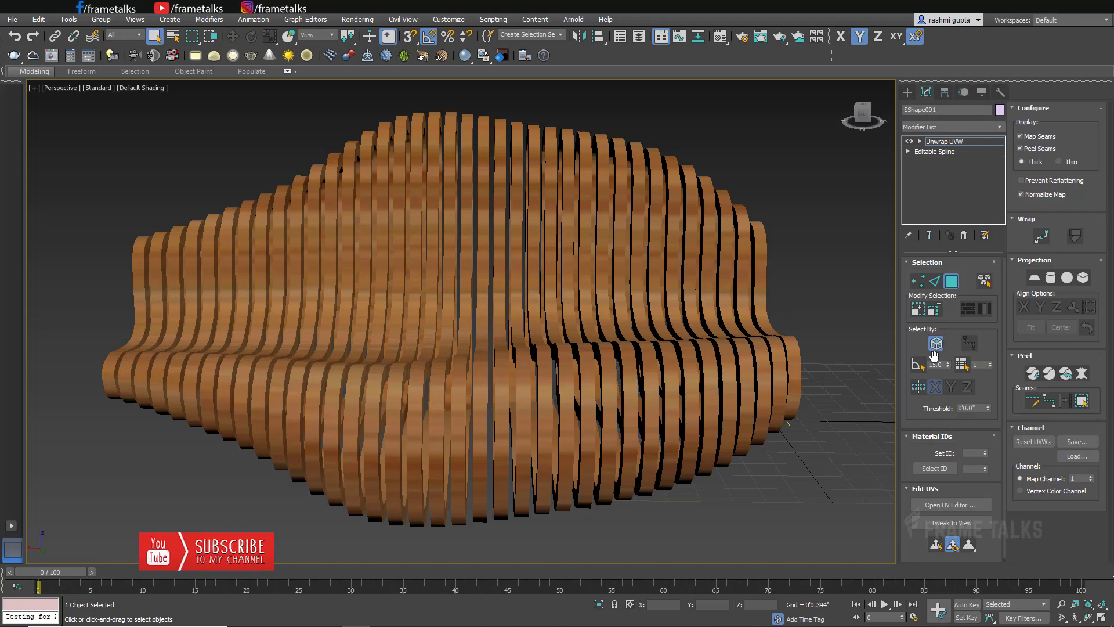
{"action": "left_click", "coordinate": [964, 235]}
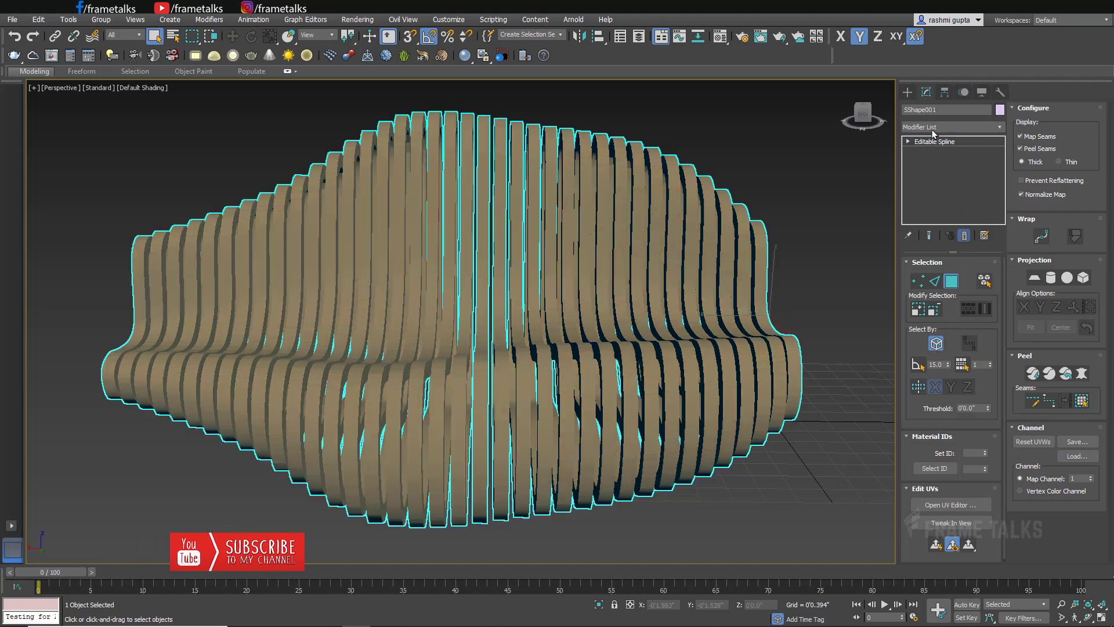
- Add a UVW Map modifier to the ribs with Box mapping, length 0'2.441", width 0'1.88" and height 0'2.252"
{"action": "left_click", "coordinate": [936, 127]}
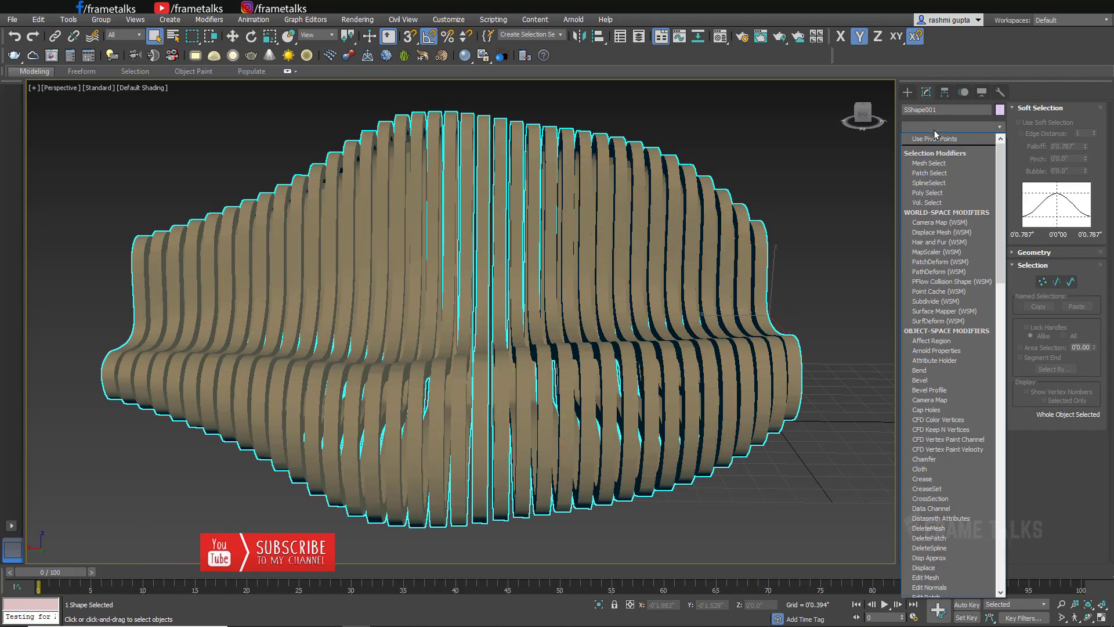
{"action": "type", "text": "uvw"}
{"action": "key", "text": "Return"}
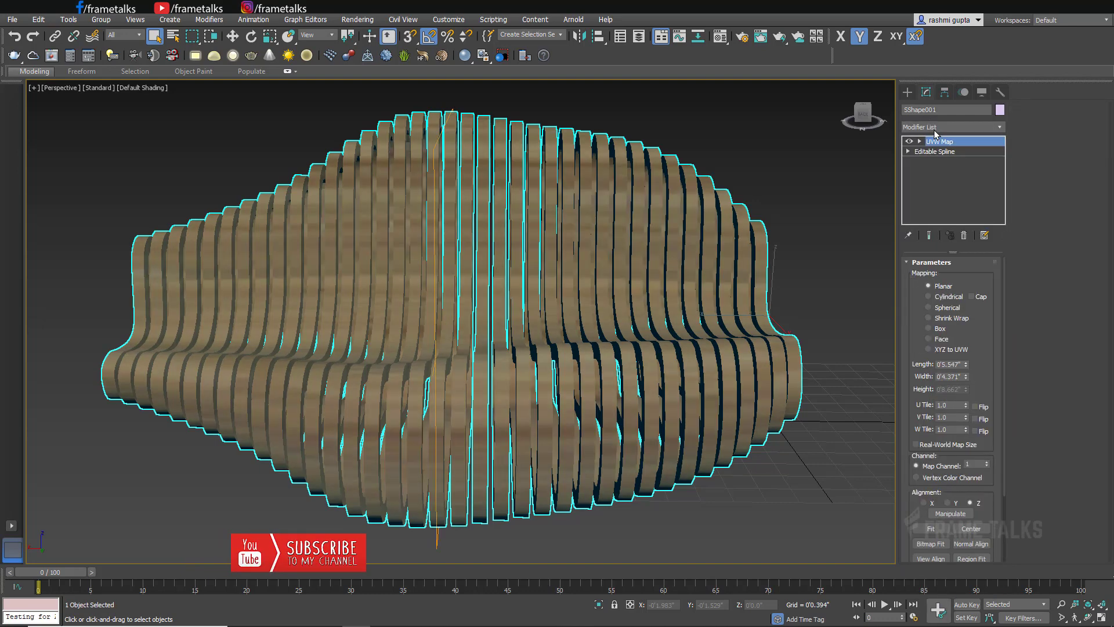
{"action": "left_click", "coordinate": [937, 328]}
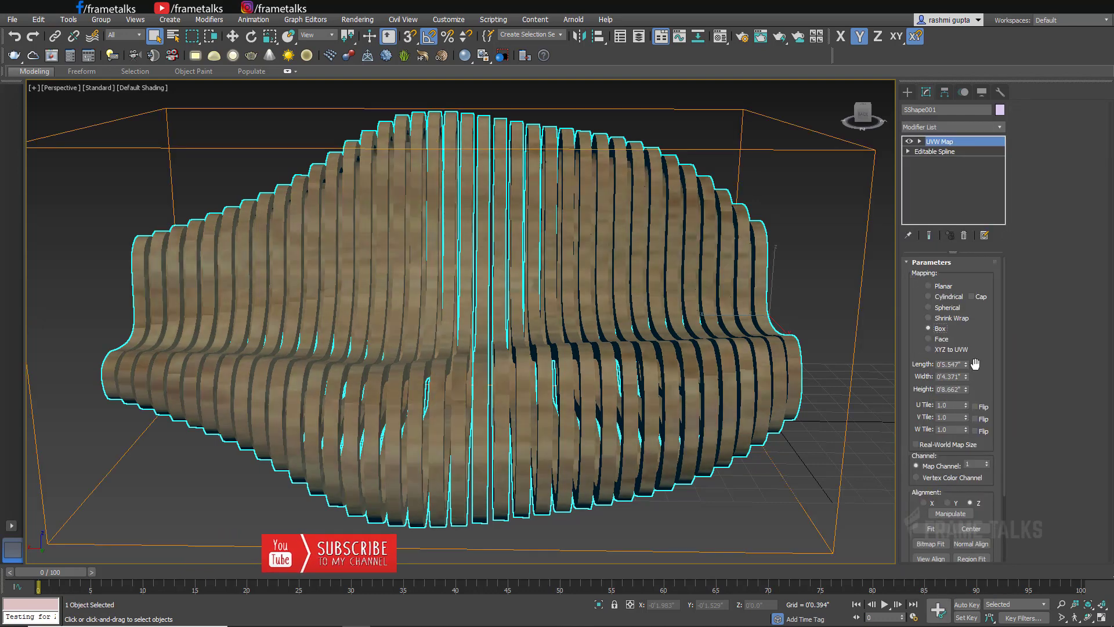
{"action": "left_click_drag", "start_coordinate": [967, 364], "coordinate": [971, 430]}
- Open Material #1's diffuse bitmap for replacement and browse to the WOOD folder in D:\Liberary\Material libarary
{"action": "key", "text": "m"}
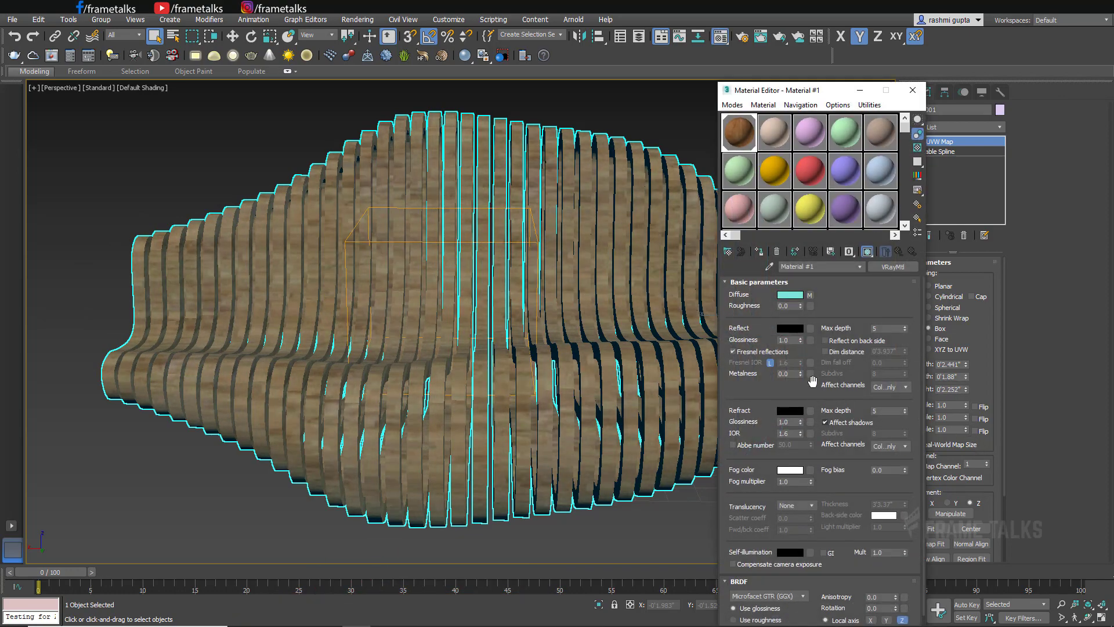
{"action": "left_click", "coordinate": [811, 297]}
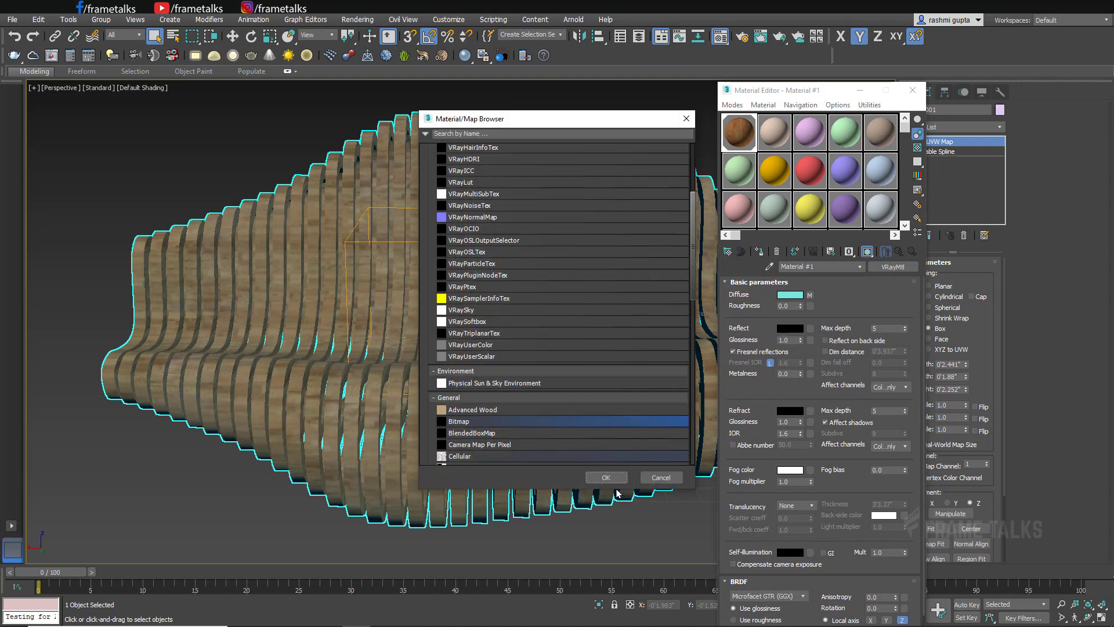
{"action": "left_click", "coordinate": [671, 477]}
{"action": "left_click", "coordinate": [809, 295]}
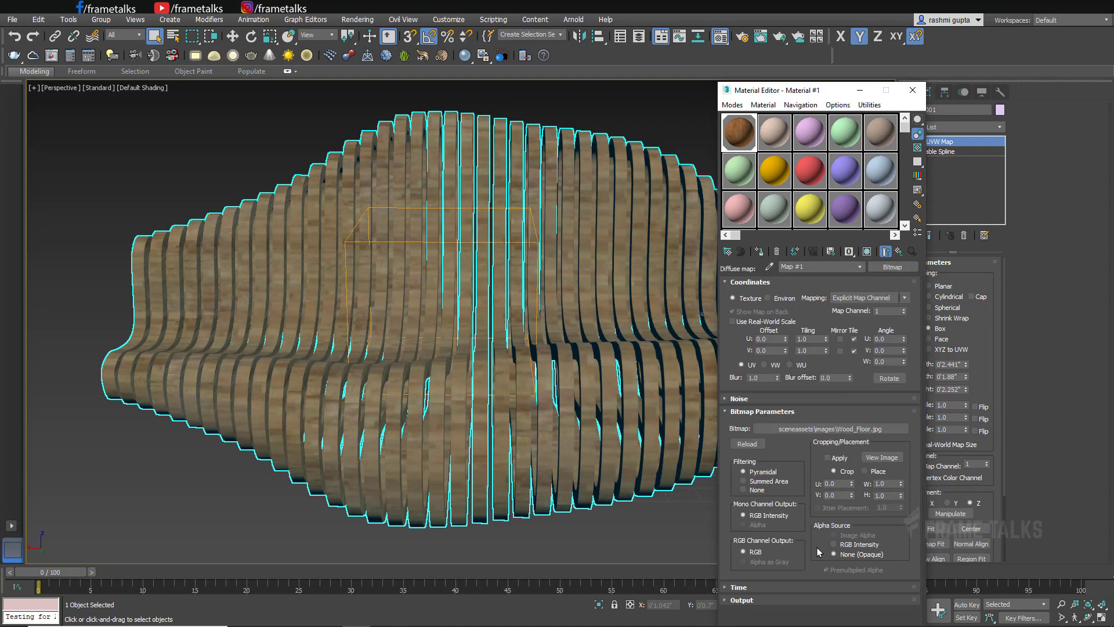
{"action": "left_click", "coordinate": [812, 433]}
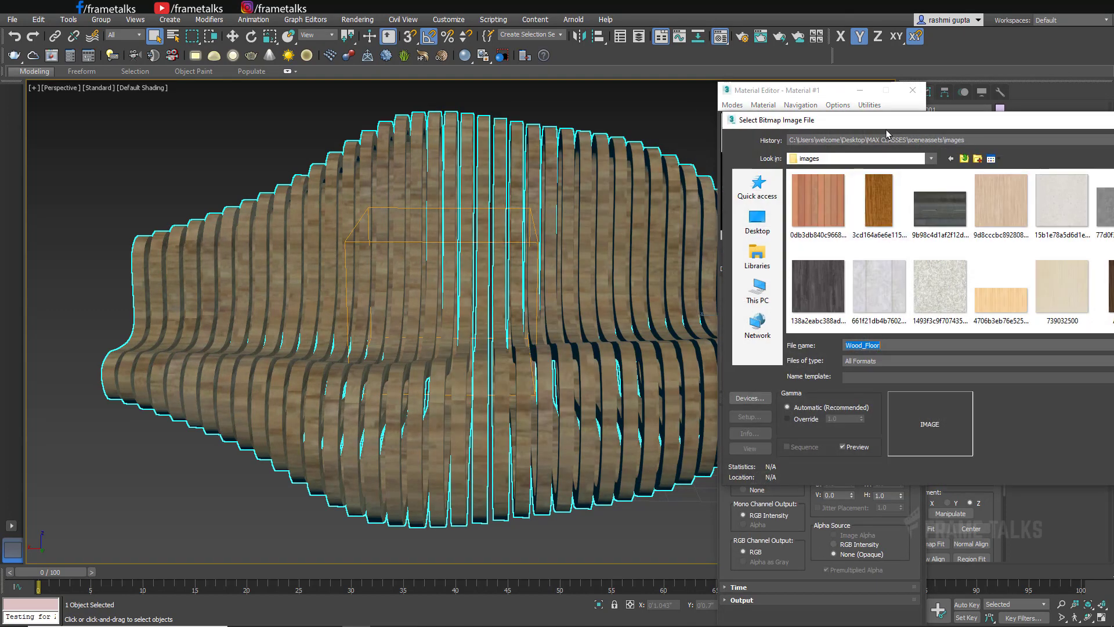
{"action": "left_click_drag", "start_coordinate": [887, 121], "coordinate": [635, 122]}
{"action": "left_click", "coordinate": [706, 140]}
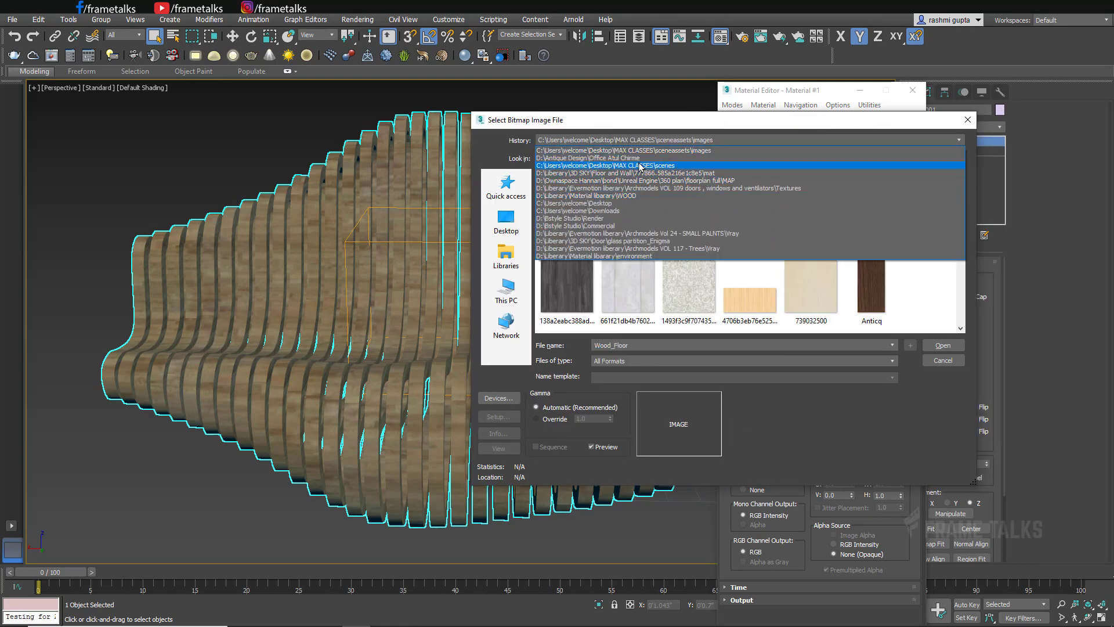
{"action": "left_click", "coordinate": [652, 196]}
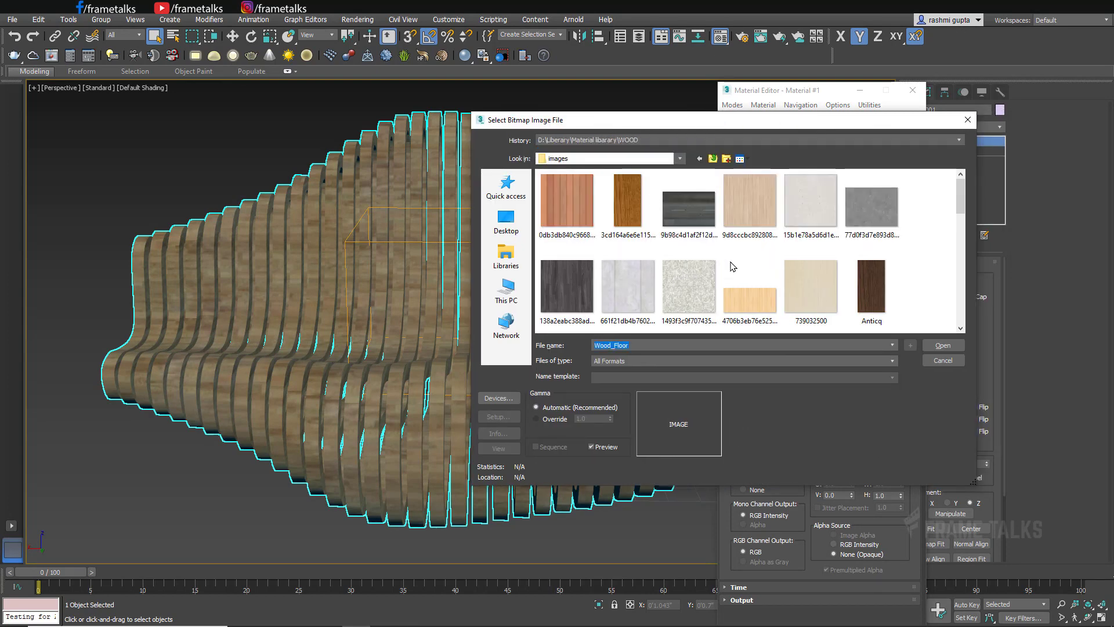
{"action": "scroll", "coordinate": [753, 277], "scroll_direction": "down", "scroll_amount": 5}
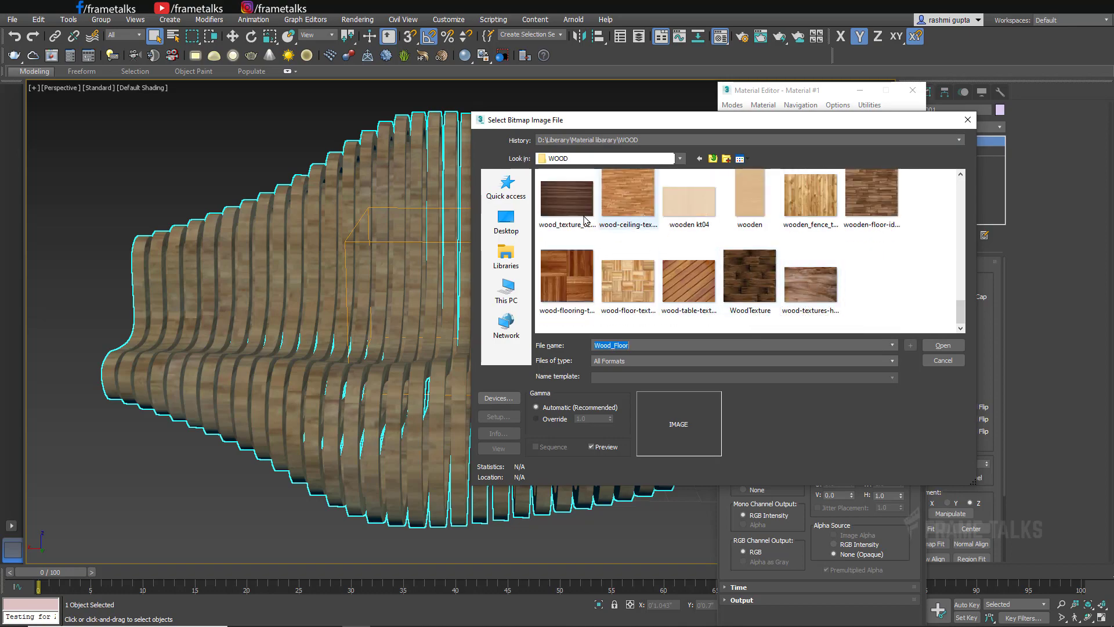
- Try the wood_texture_02 image as the diffuse bitmap and replace it with dark-wood-texture-dark-wood-floor.jpg
{"action": "double_click", "coordinate": [567, 198]}
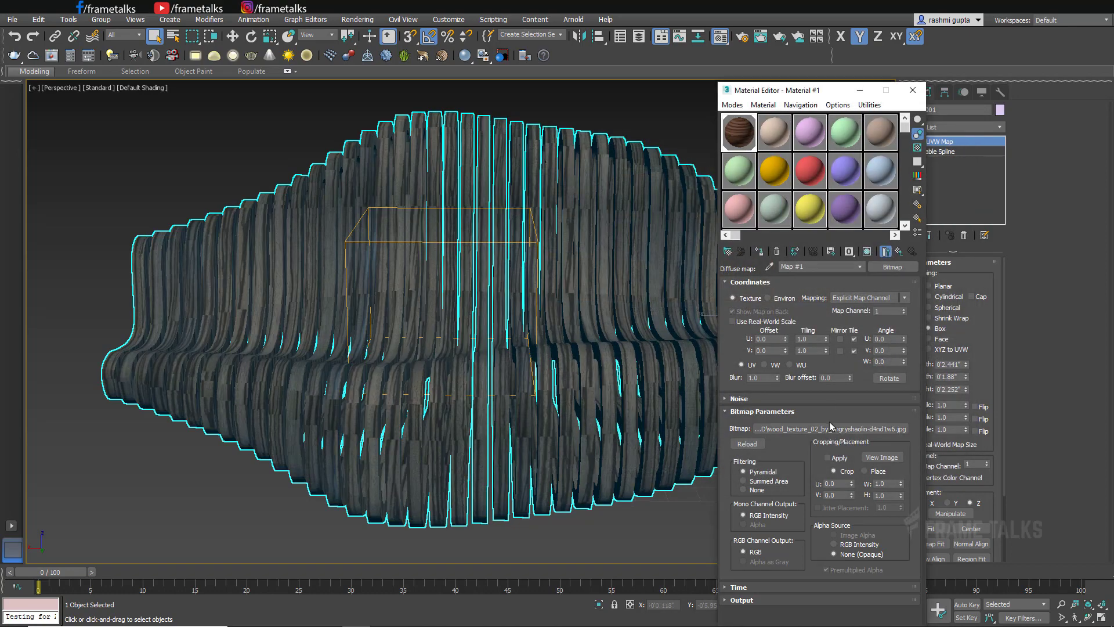
{"action": "left_click", "coordinate": [831, 428]}
{"action": "scroll", "coordinate": [730, 218], "scroll_direction": "down", "scroll_amount": 3}
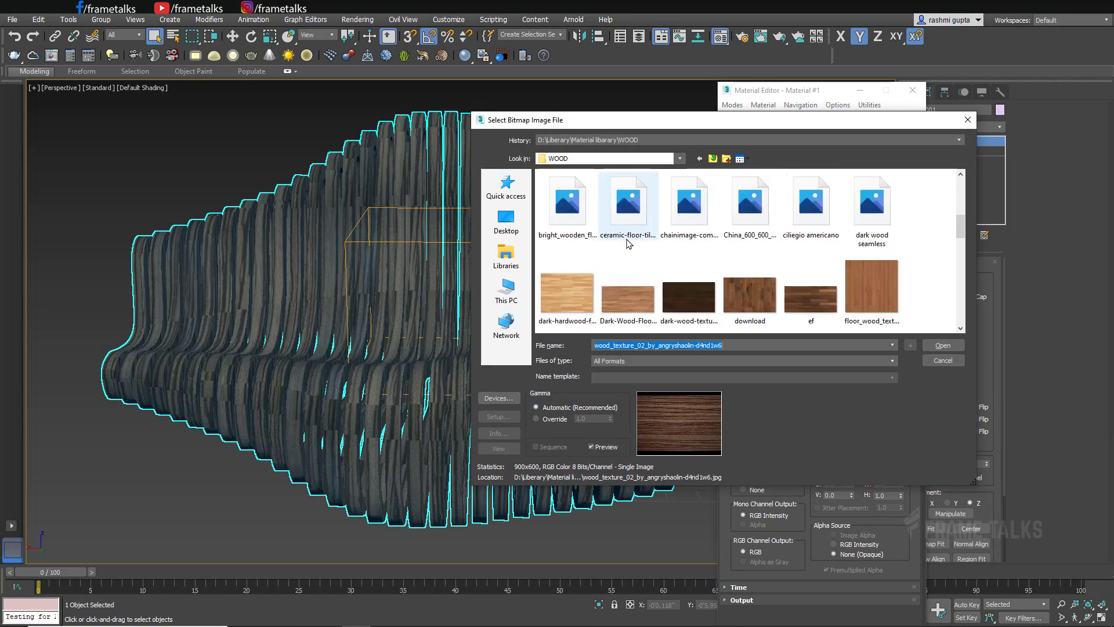
{"action": "left_click", "coordinate": [681, 302]}
{"action": "double_click", "coordinate": [678, 303]}
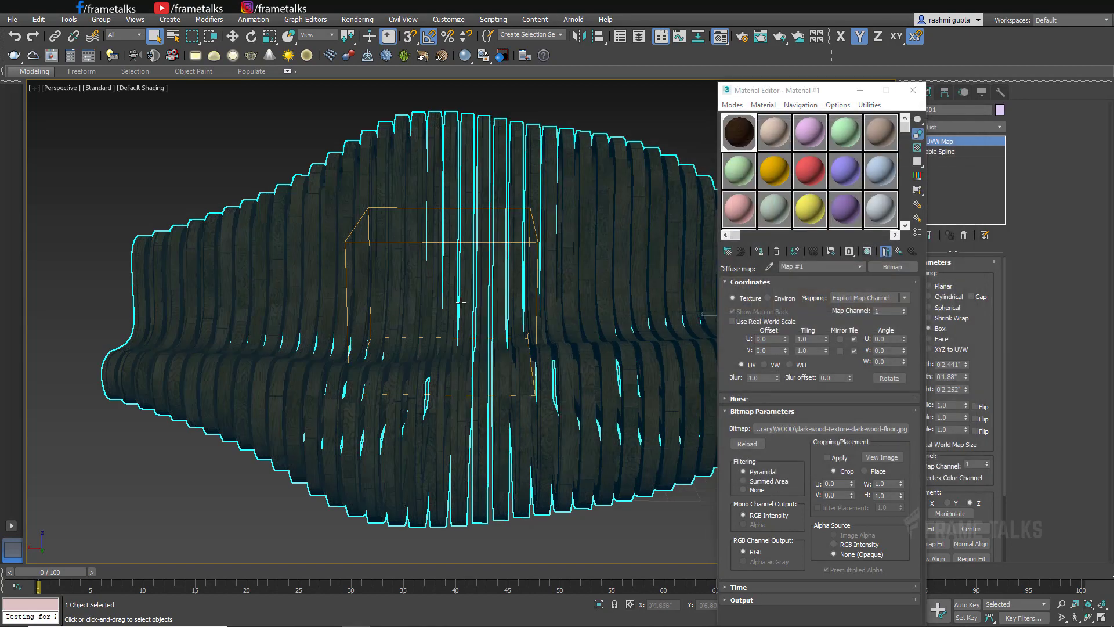
- Deselect the sofa, close the material editor and examine the dark wood texture on the ribs from several angles
{"action": "middle_click_drag", "start_coordinate": [460, 304], "coordinate": [616, 204]}
{"action": "left_click", "coordinate": [616, 203]}
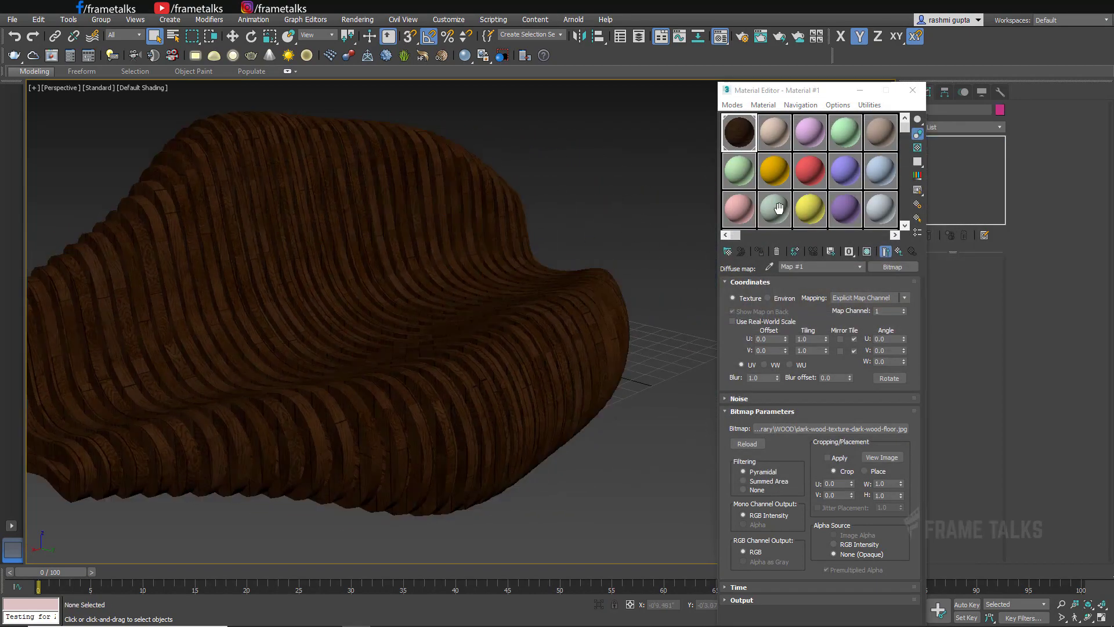
{"action": "left_click", "coordinate": [913, 91]}
{"action": "mouse_move", "coordinate": [664, 236]}
{"action": "middle_mouse_down", "text": "alt"}
{"action": "mouse_move", "coordinate": [682, 236]}
{"action": "mouse_move", "coordinate": [682, 215]}
{"action": "mouse_move", "coordinate": [701, 238]}
{"action": "mouse_move", "coordinate": [741, 236]}
{"action": "mouse_move", "coordinate": [719, 229]}
{"action": "mouse_move", "coordinate": [668, 244]}
{"action": "middle_mouse_up", "text": "alt"}
{"action": "scroll", "coordinate": [381, 324], "scroll_direction": "up", "scroll_amount": 5}
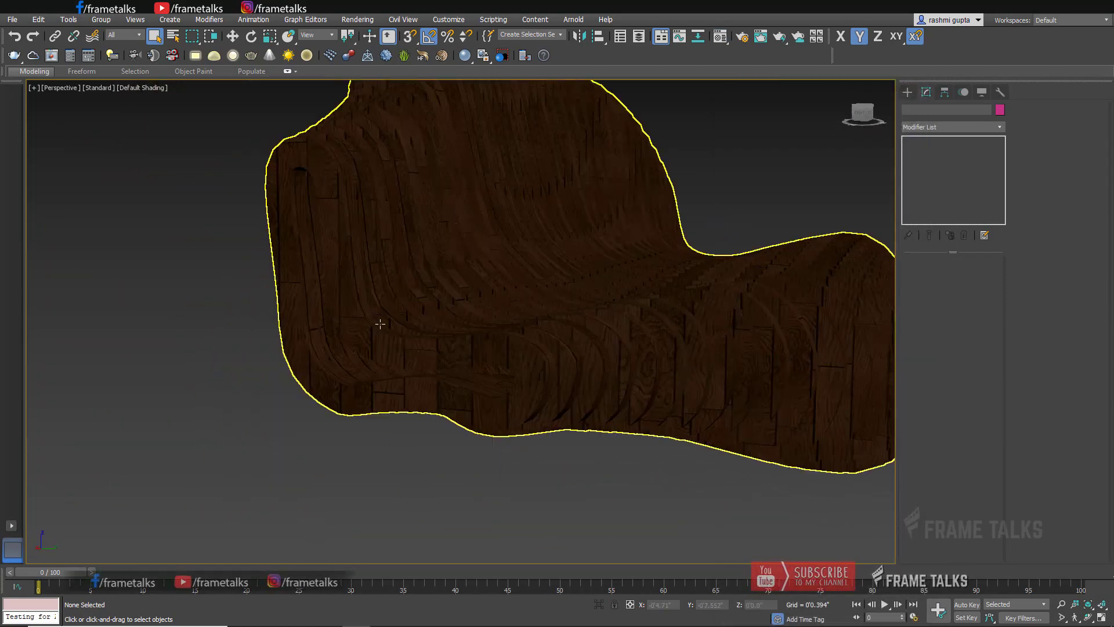
{"action": "middle_click_drag", "start_coordinate": [380, 323], "coordinate": [403, 338], "text": "alt"}
{"action": "scroll", "coordinate": [321, 366], "scroll_direction": "down", "scroll_amount": 5}
{"action": "scroll", "coordinate": [450, 334], "scroll_direction": "up", "scroll_amount": 5}
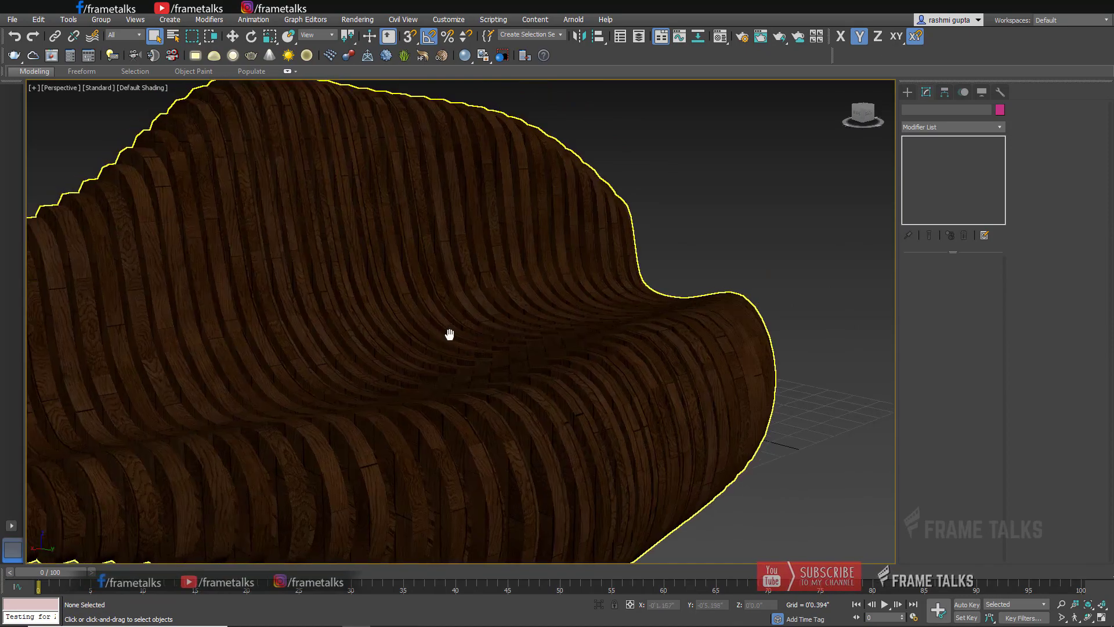
{"action": "scroll", "coordinate": [449, 334], "scroll_direction": "down", "scroll_amount": 8}
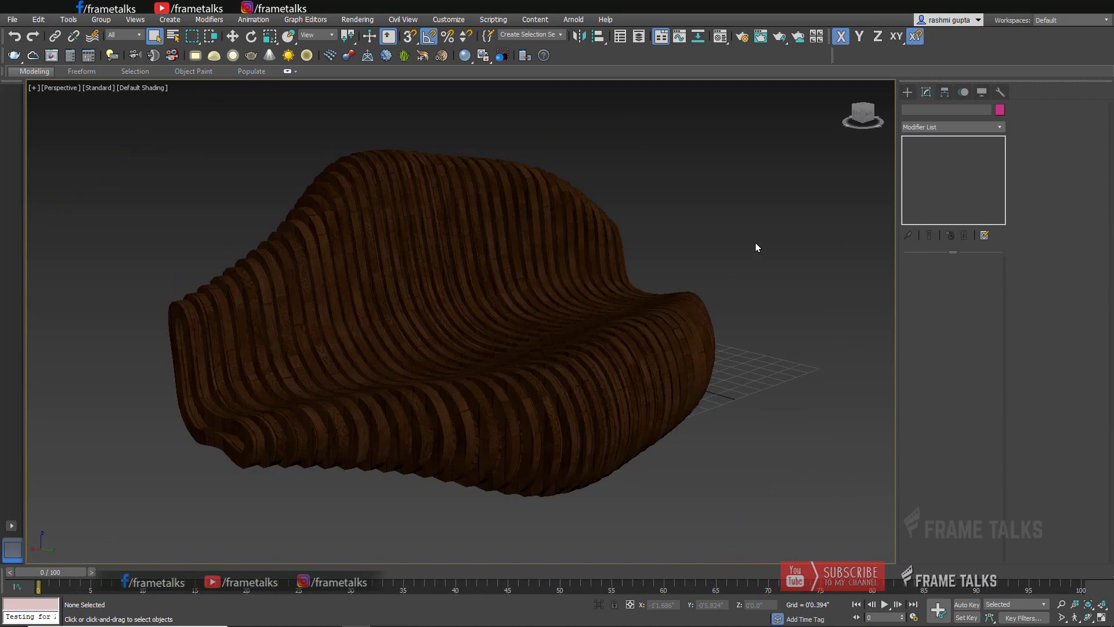
{"action": "middle_click_drag", "start_coordinate": [756, 248], "coordinate": [774, 372], "text": "alt"}
- Give Material #1 a grey reflection color with 0.9 reflection glossiness and a checkered sample background, and check the finished sofa
{"action": "key", "text": "m"}
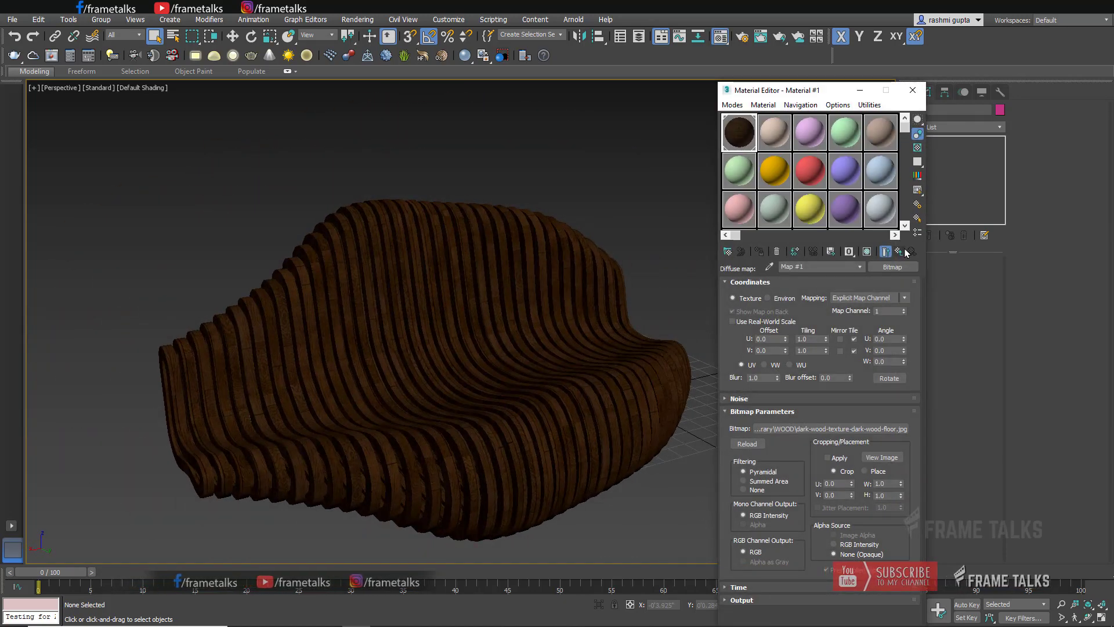
{"action": "left_click", "coordinate": [901, 251]}
{"action": "left_click", "coordinate": [794, 328]}
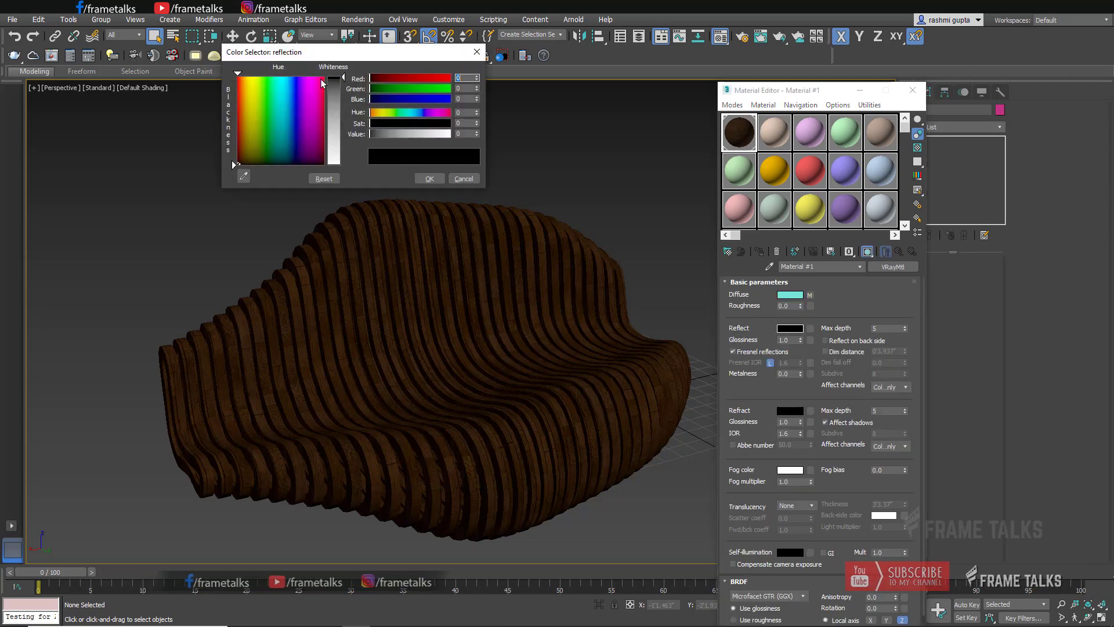
{"action": "left_click", "coordinate": [429, 178]}
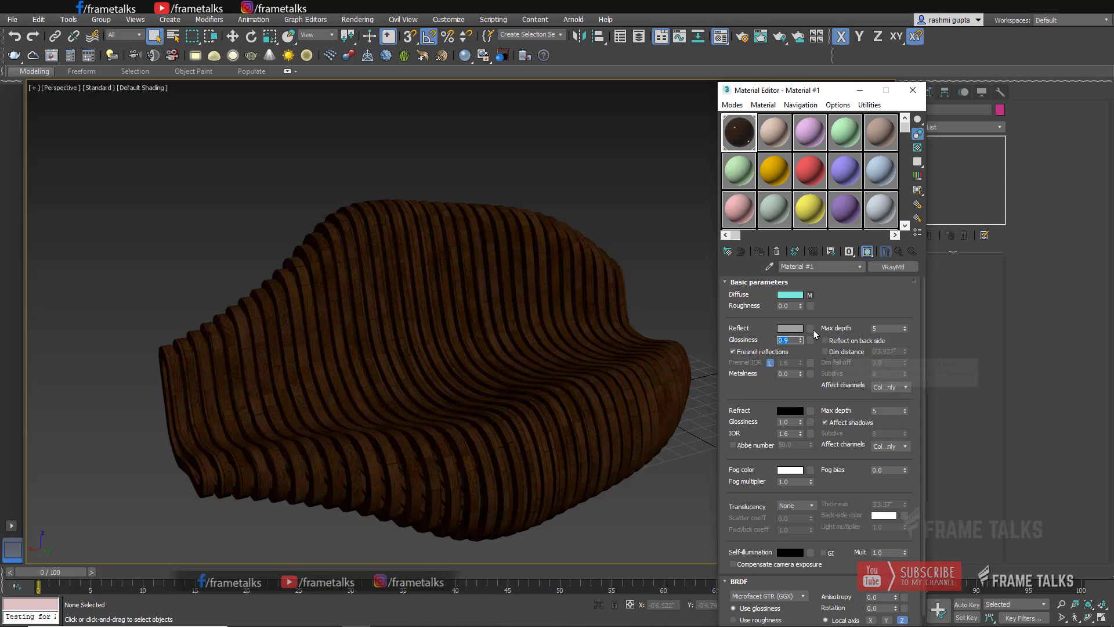
{"action": "type", "text": "0.9"}
{"action": "key", "text": "Return"}
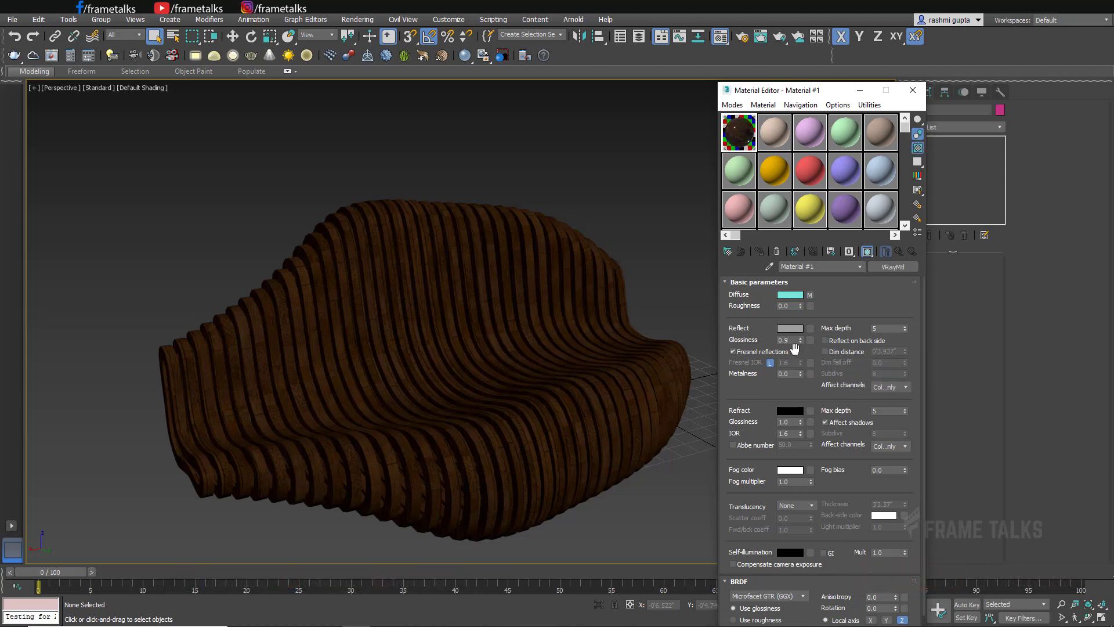
{"action": "scroll", "coordinate": [765, 387], "scroll_direction": "down", "scroll_amount": 2}
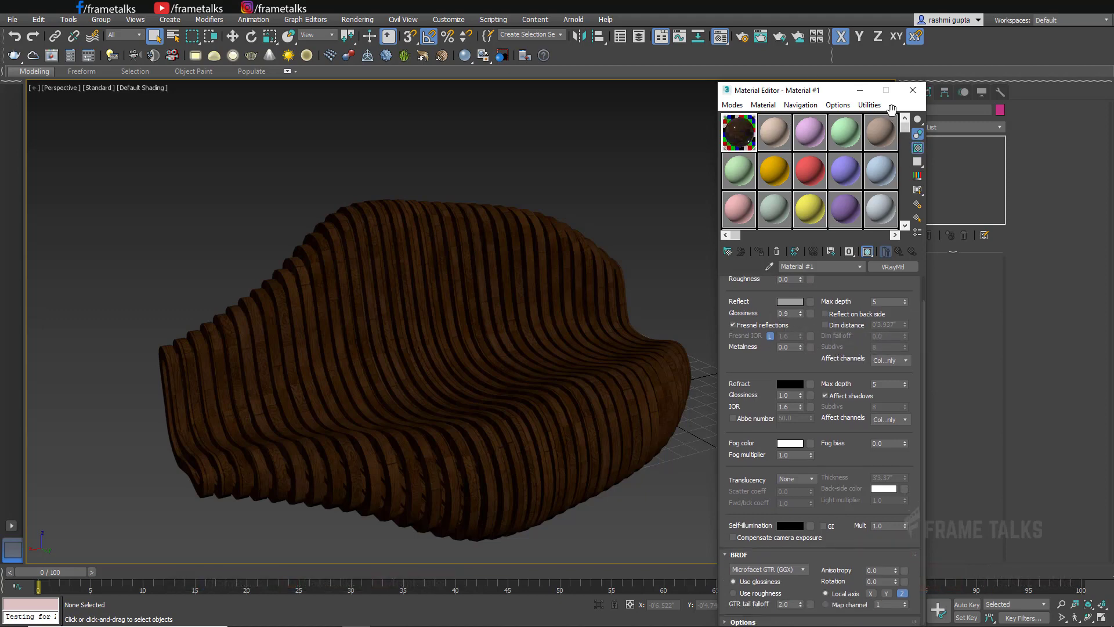
{"action": "left_click", "coordinate": [920, 89]}
{"action": "middle_click_drag", "start_coordinate": [540, 329], "coordinate": [739, 311], "text": "alt"}
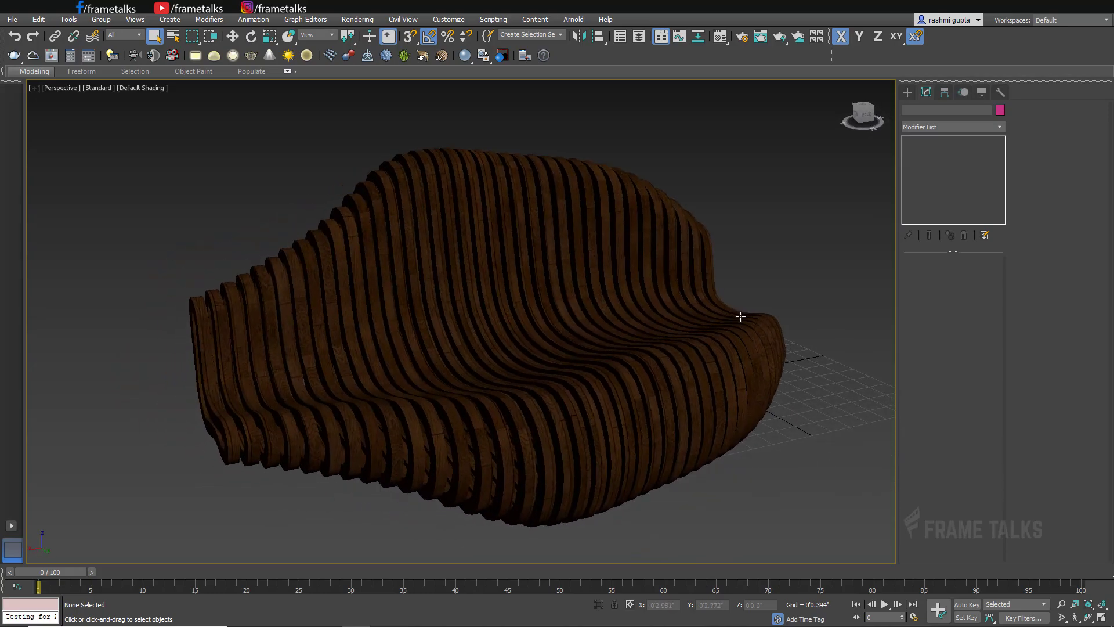